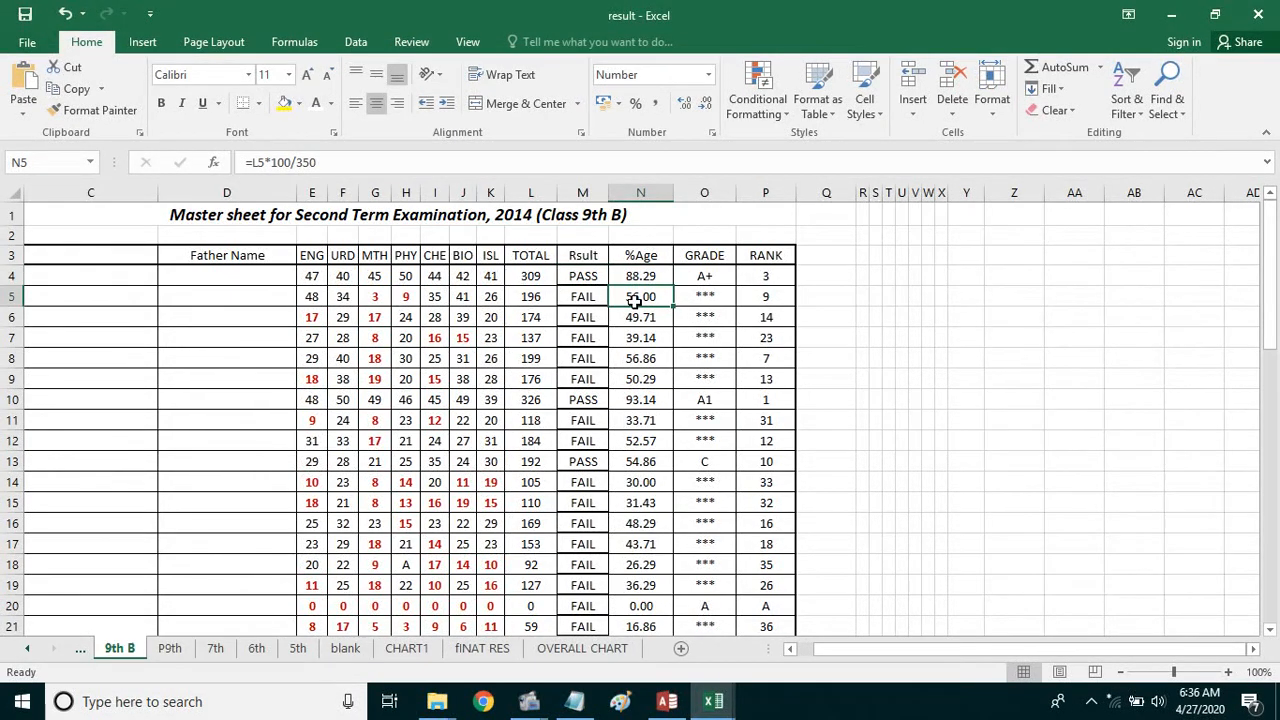
Turn the grade formula in cell O4 of the 9th B sheet into plain text by removing its leading equals sign.
click(703, 281)
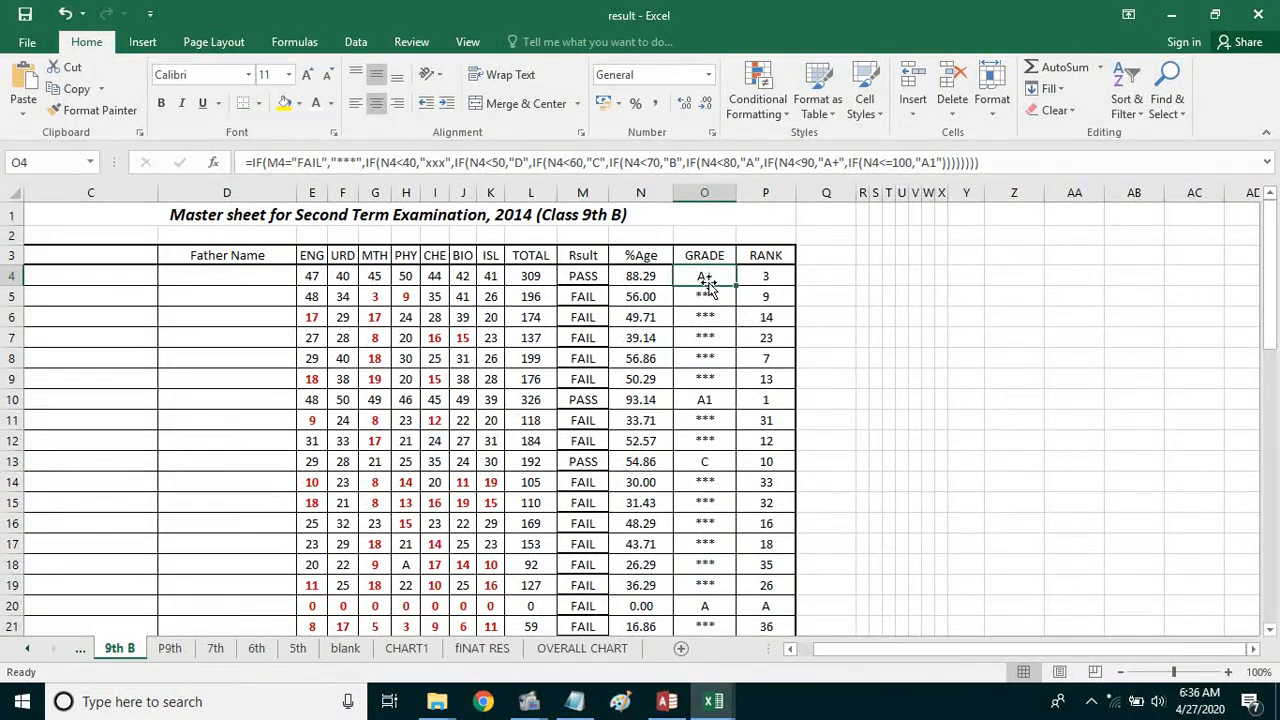
click(248, 162)
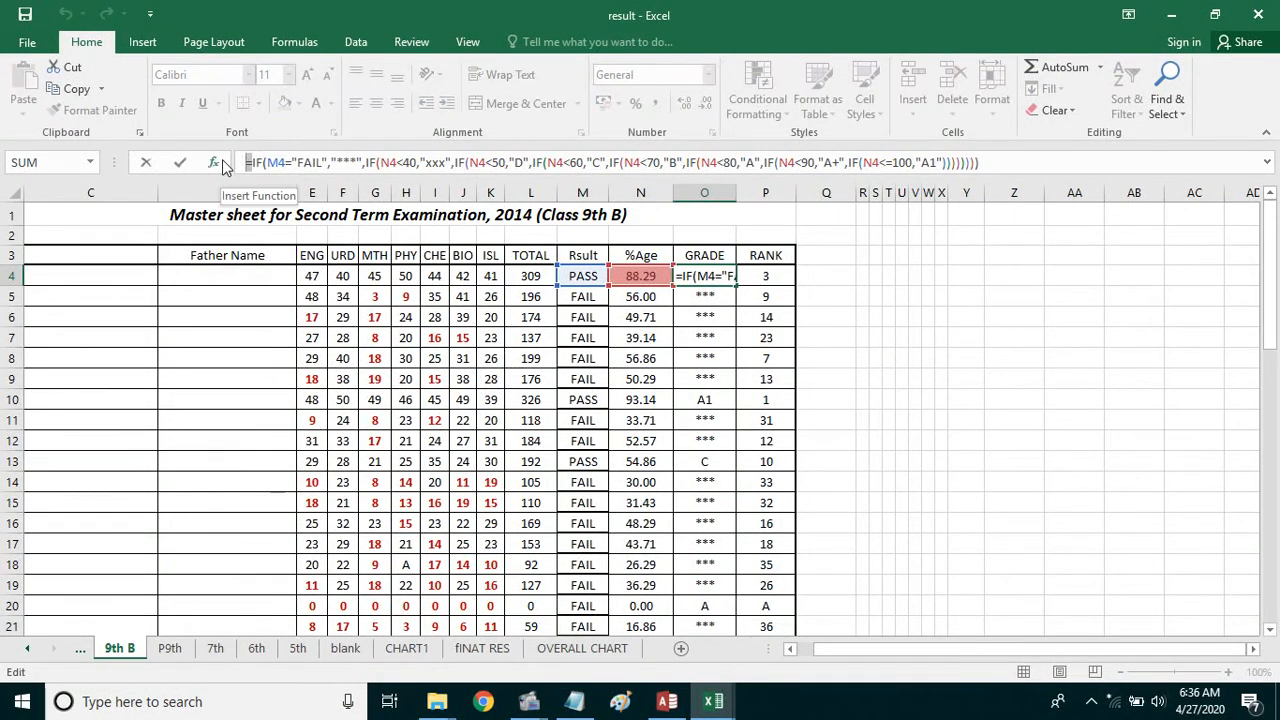
key(Delete)
click(894, 366)
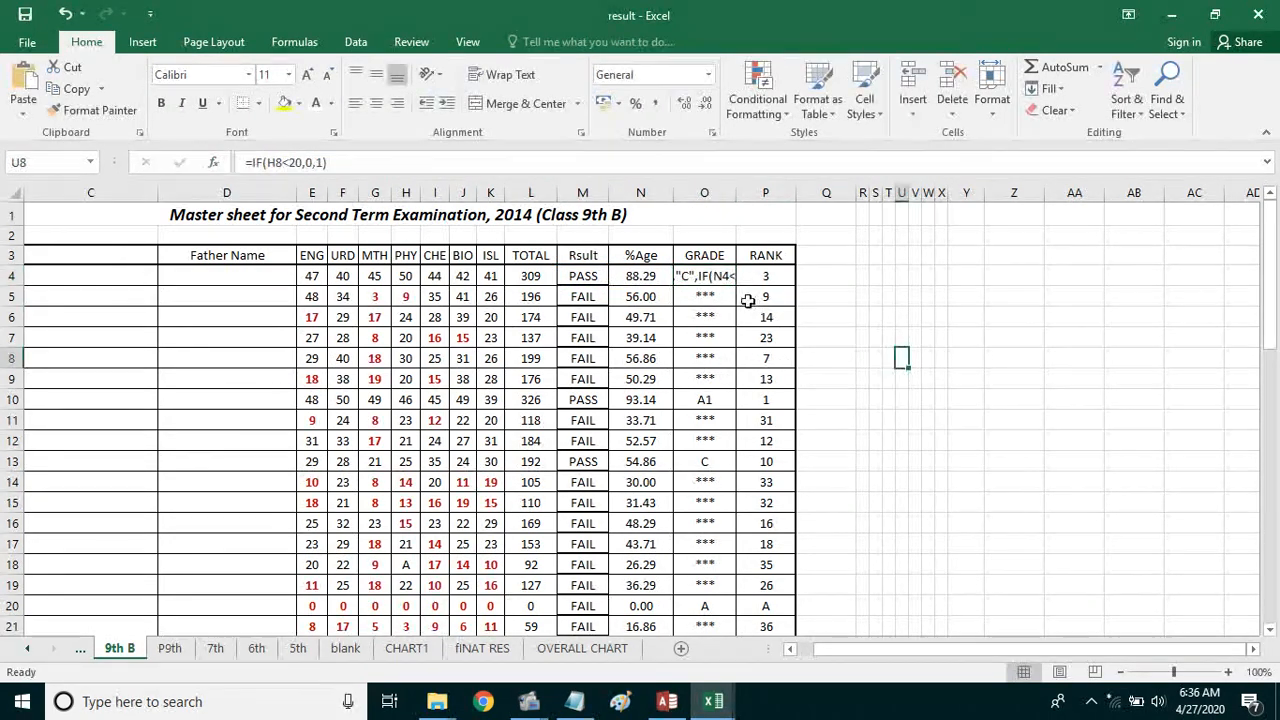
Copy the grade formula text from cell O4 and paste it into cell D50 of the blank sheet.
click(692, 276)
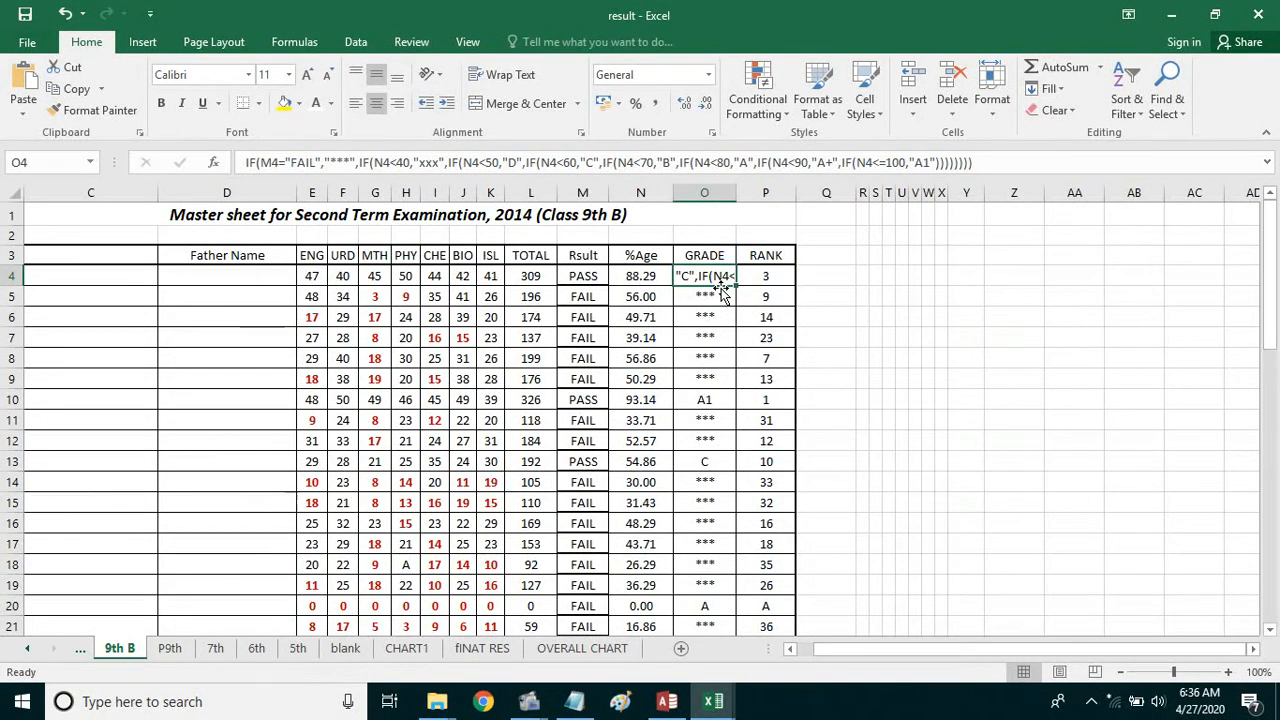
key(ctrl+c)
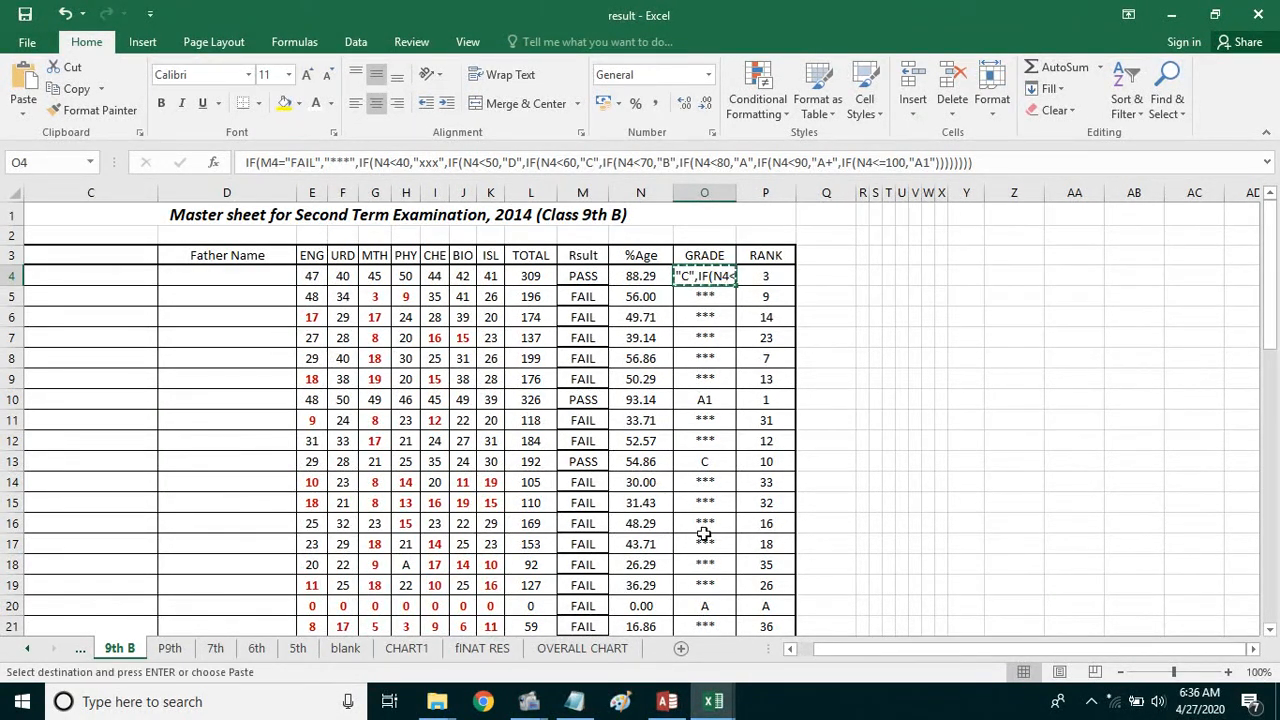
click(345, 648)
scroll(563, 236, down, 15)
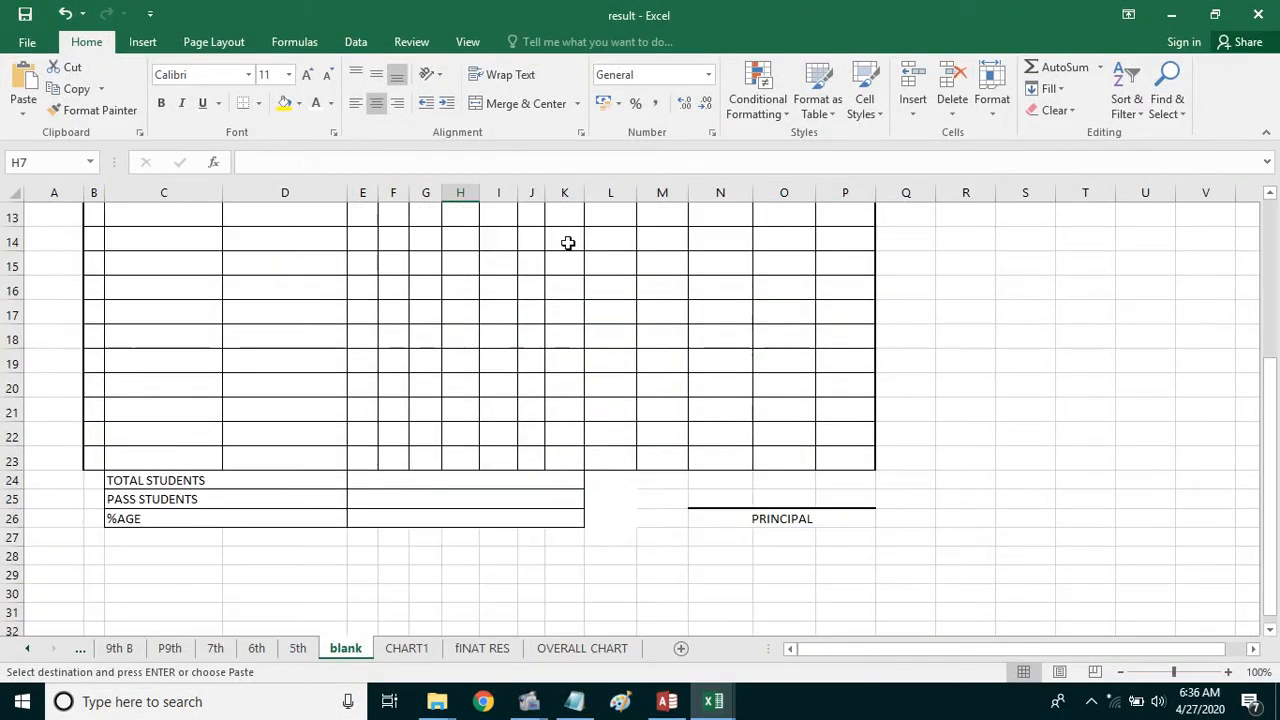
click(278, 290)
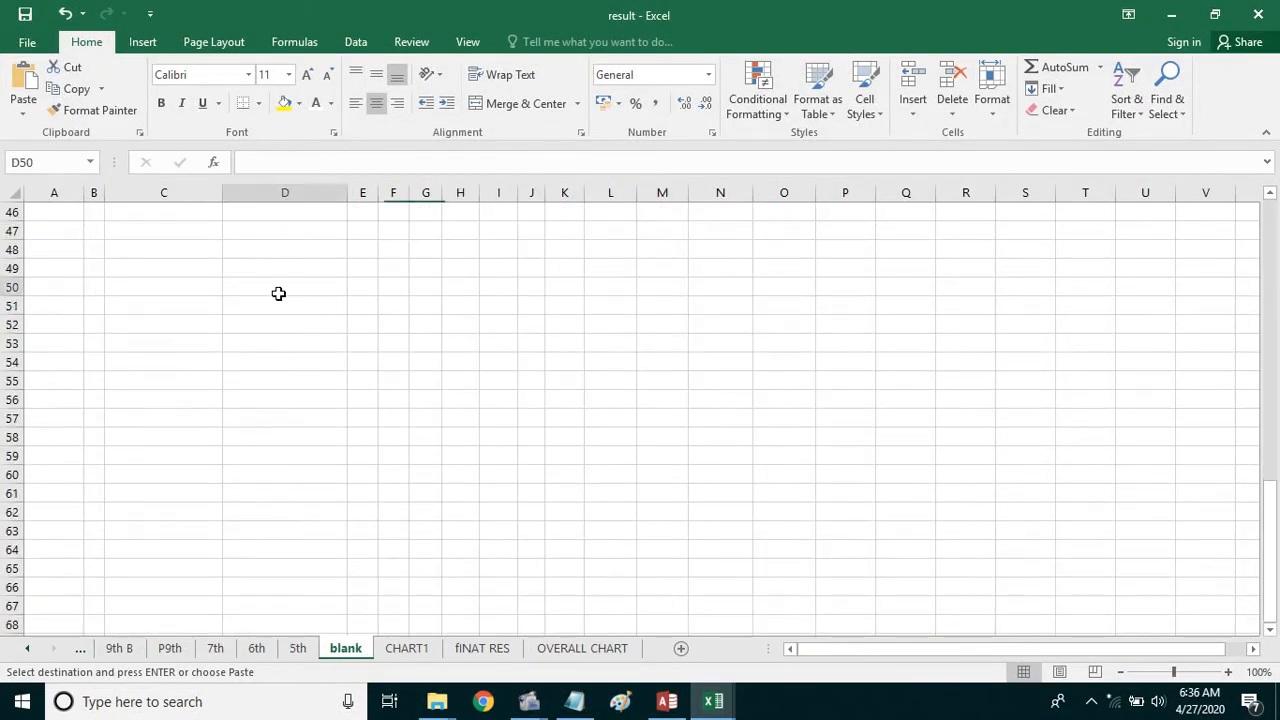
key(ctrl+v)
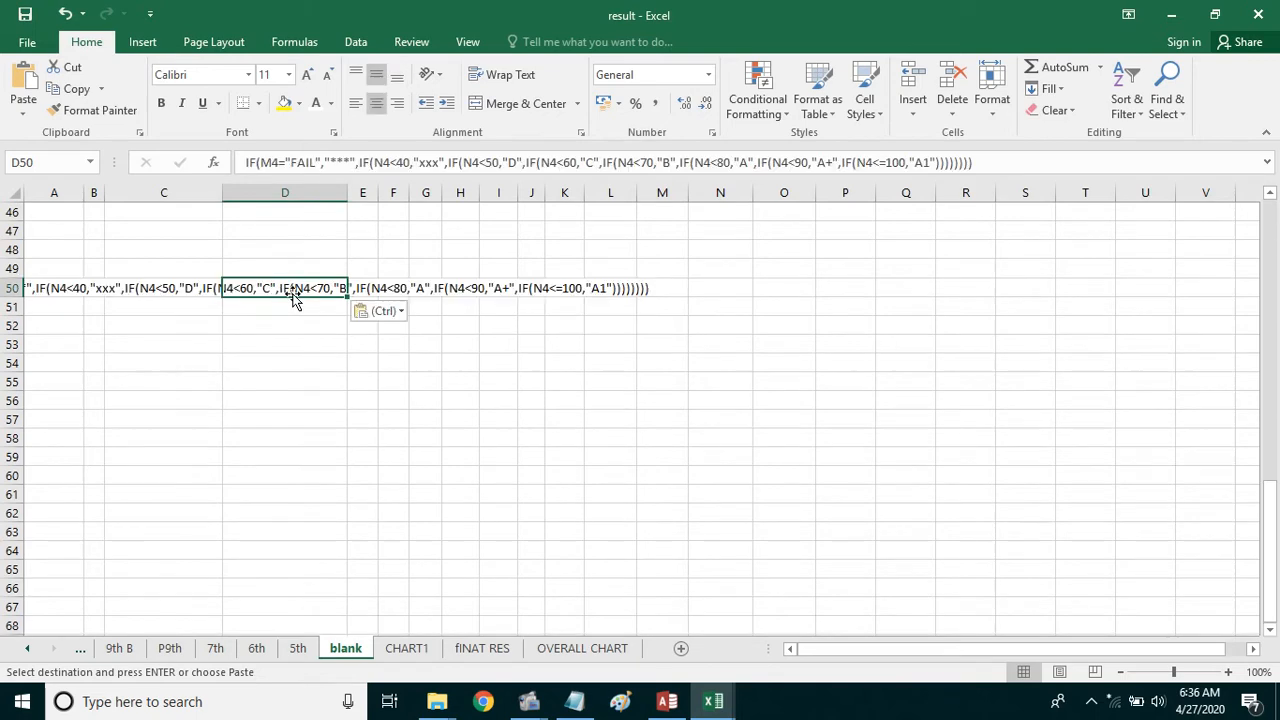
click(297, 323)
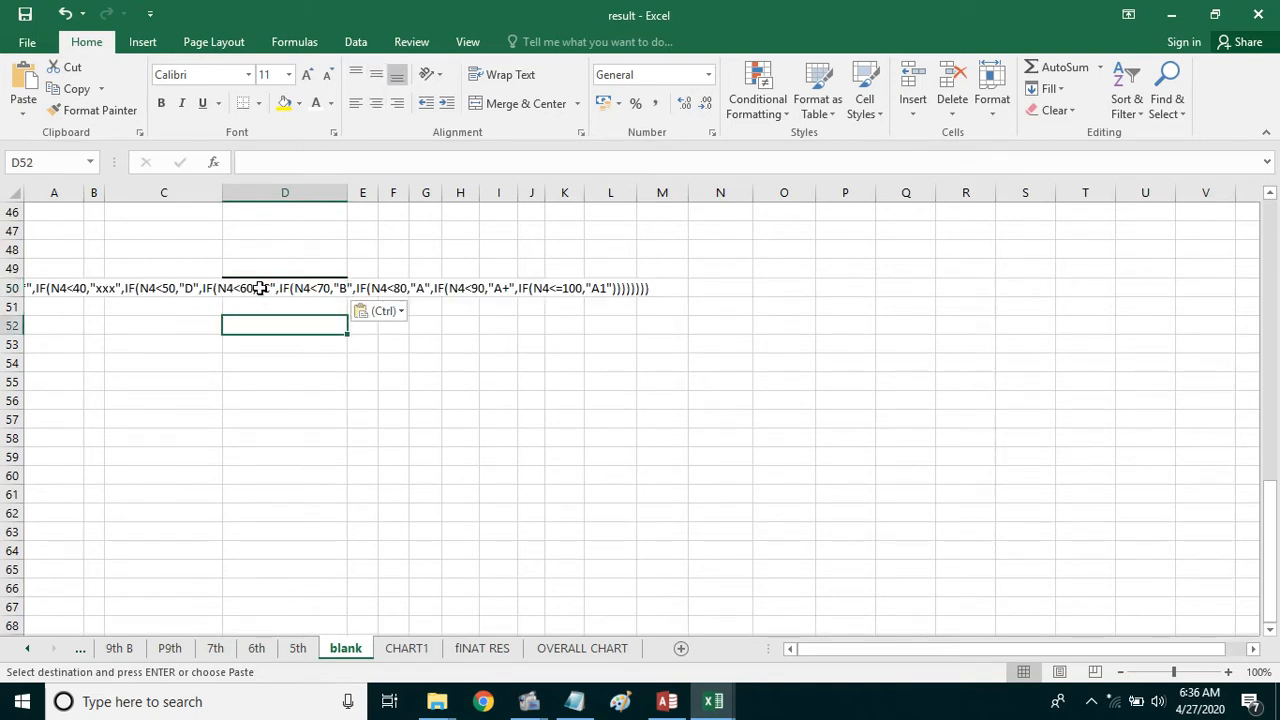
Merge and center cells D50 through U50 around the pasted formula text.
drag(262, 288, 1128, 285)
click(498, 104)
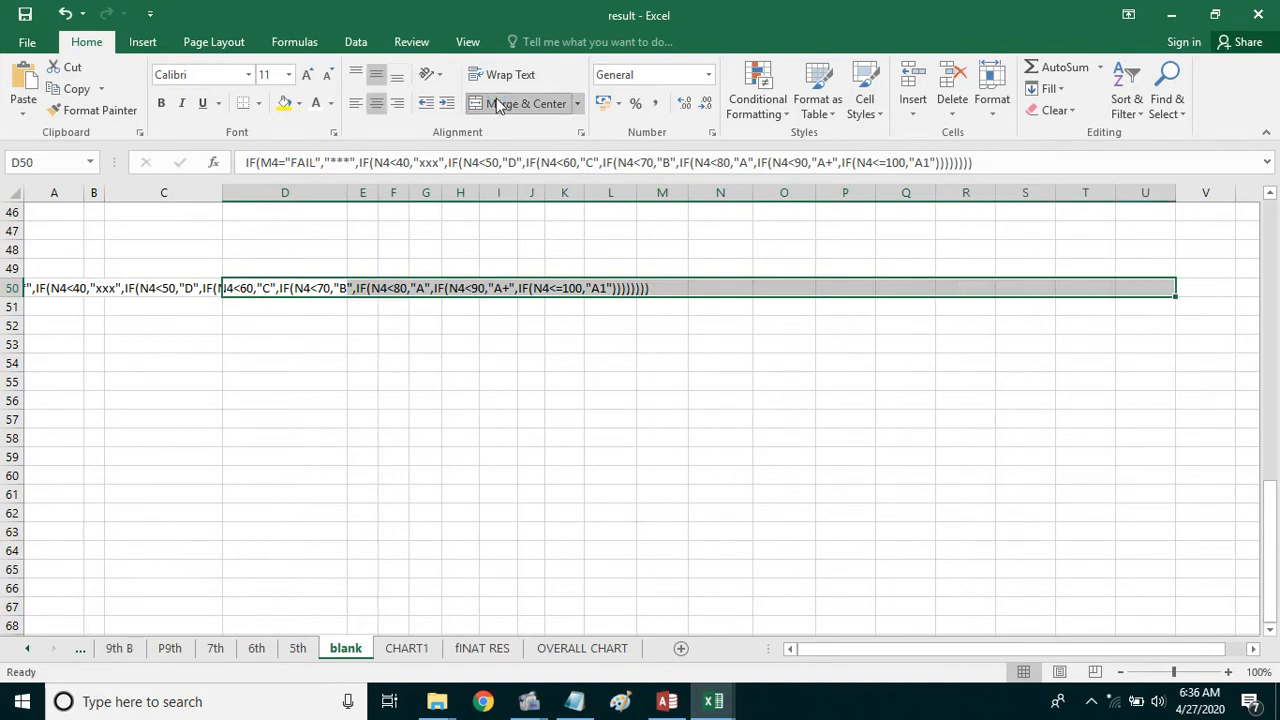
click(650, 385)
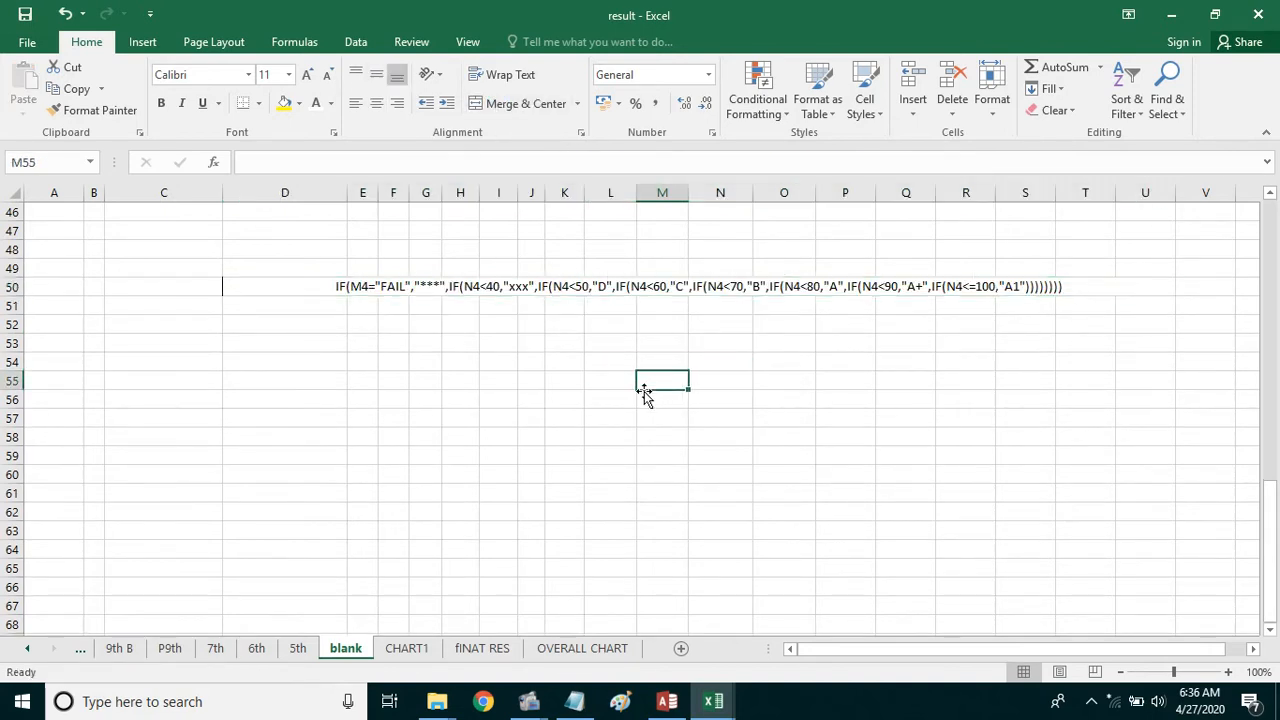
Examine the first condition M4="FAIL" and its "***" result in the nested IF text in row 50.
click(321, 289)
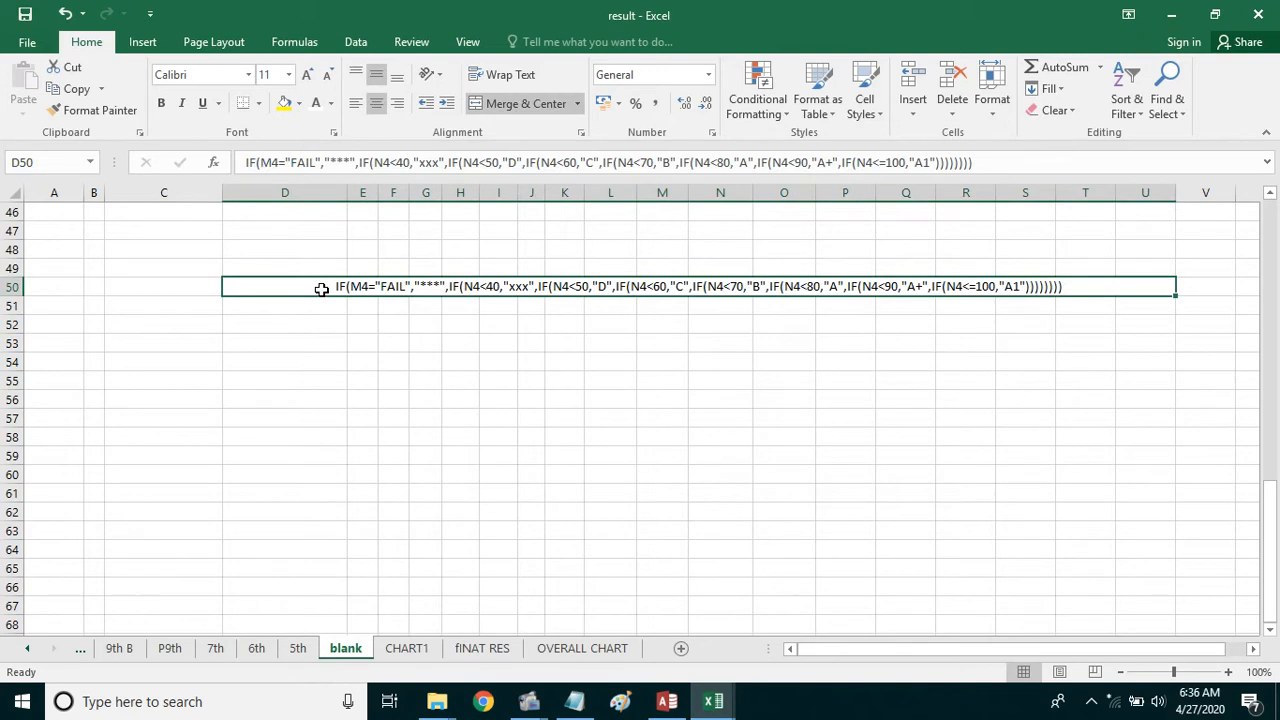
double_click(411, 287)
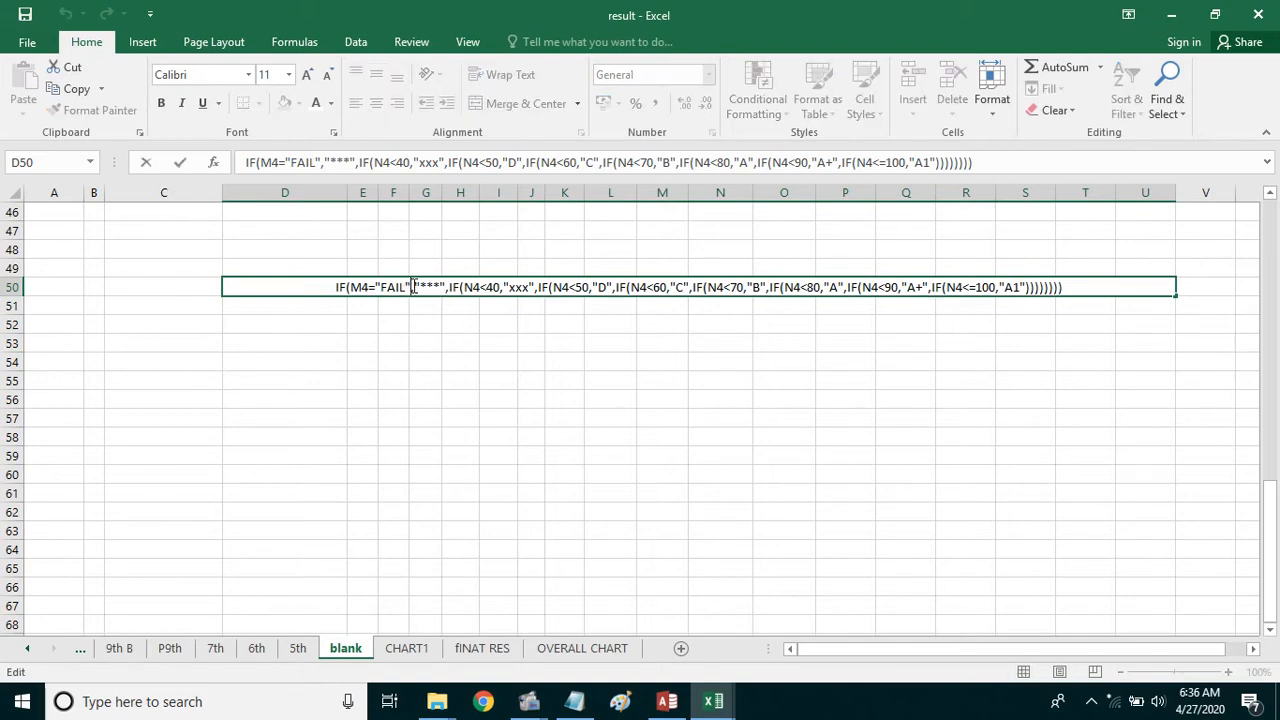
drag(414, 287, 325, 291)
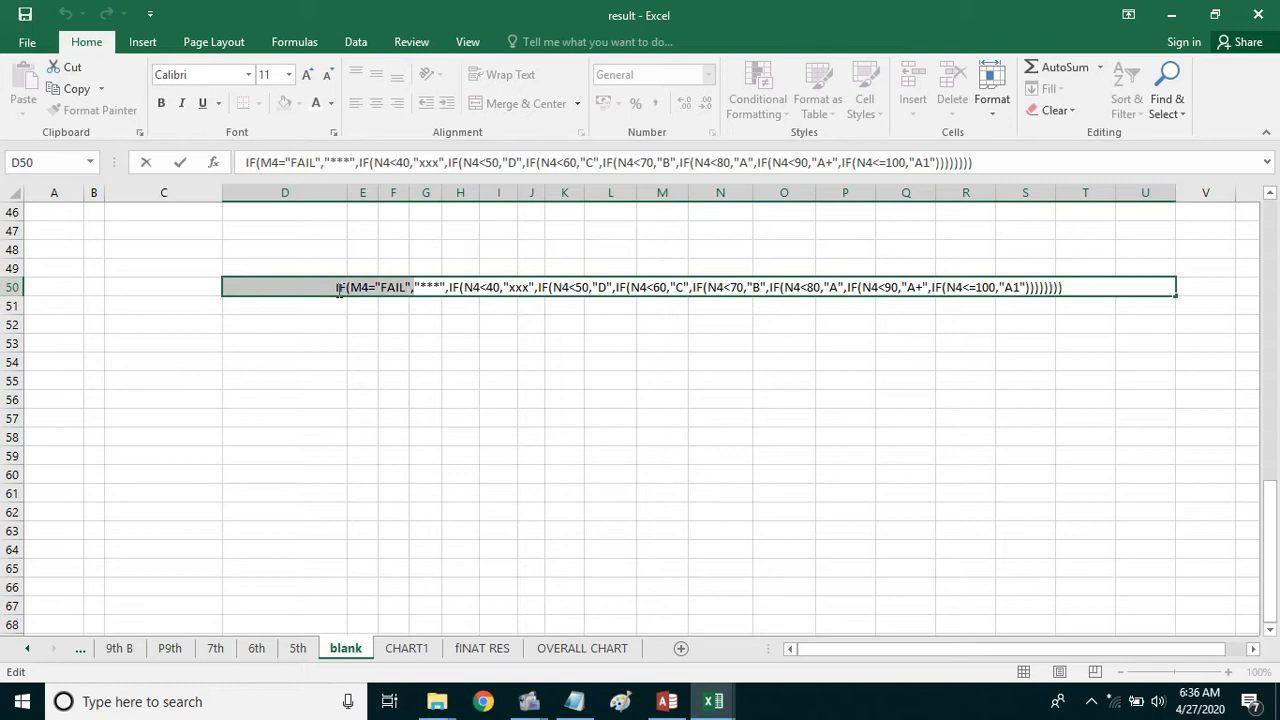
click(415, 288)
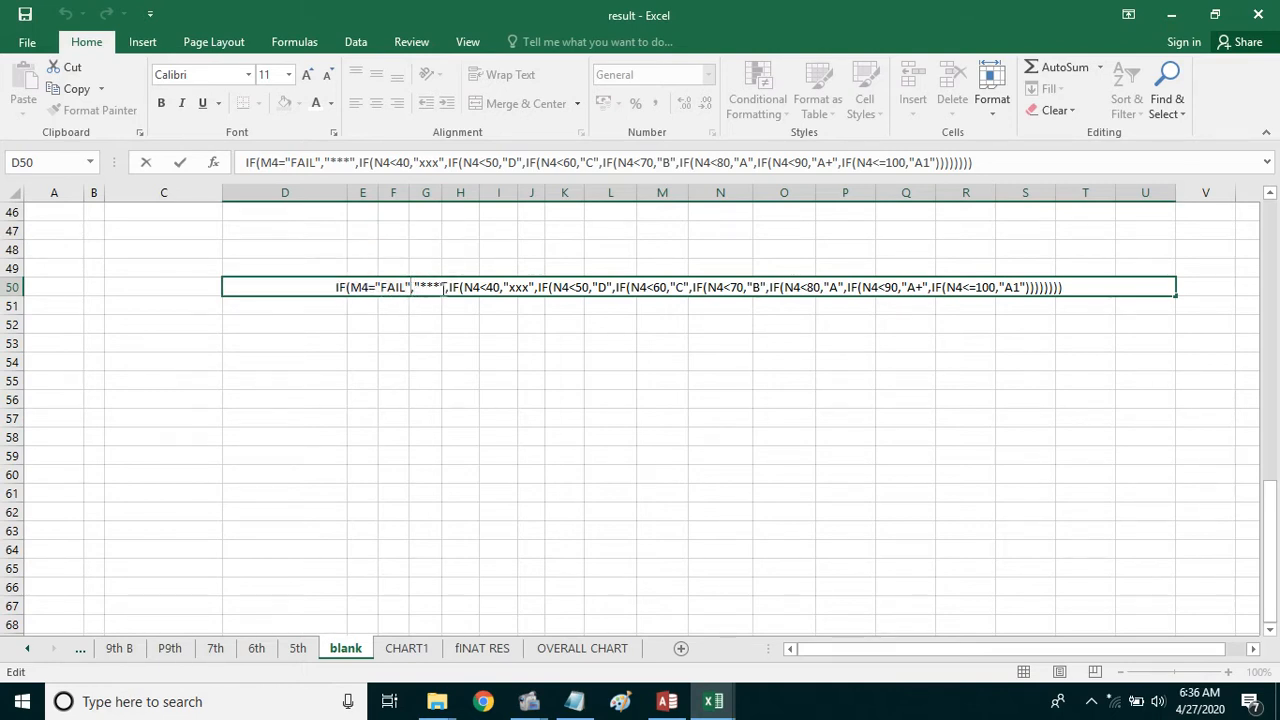
drag(444, 287, 418, 287)
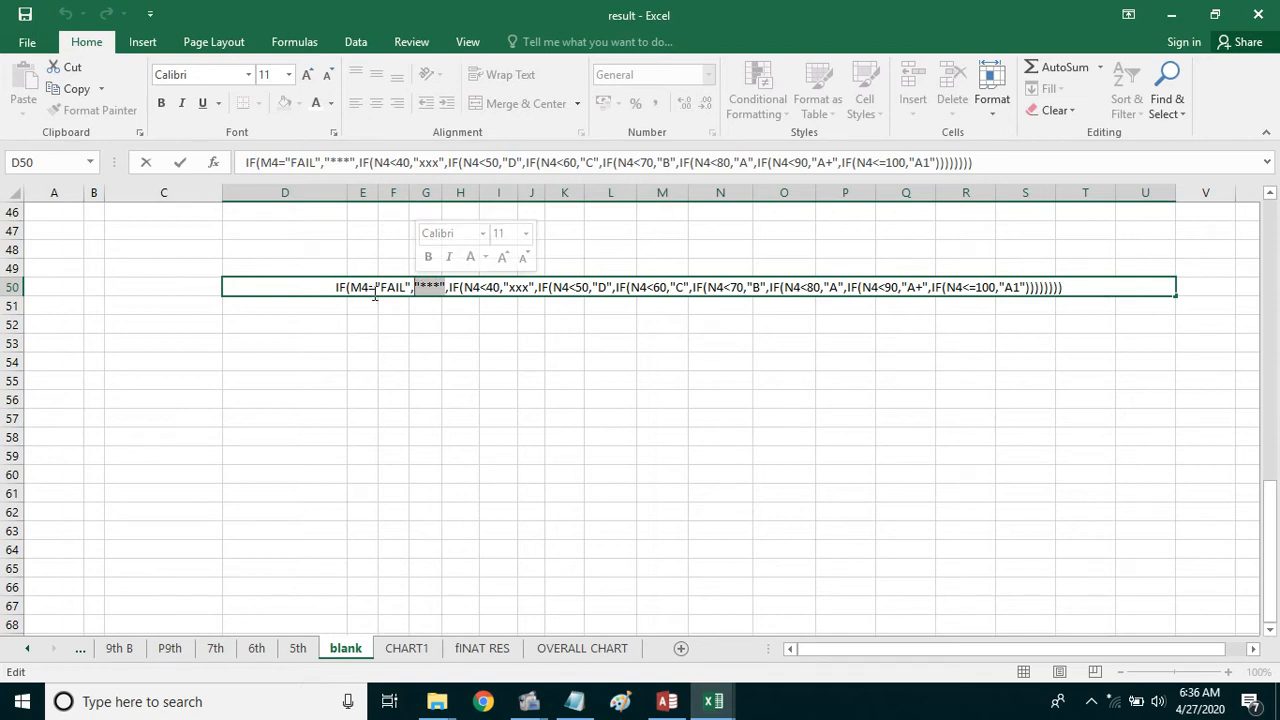
click(428, 288)
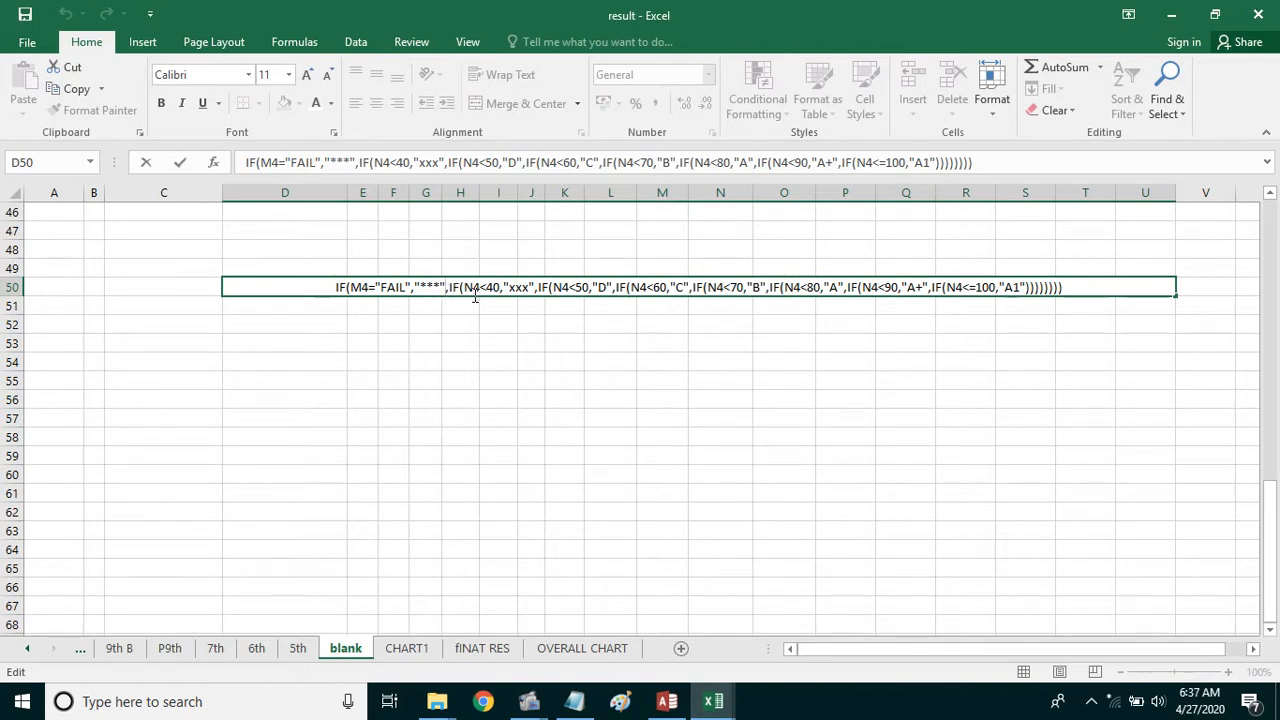
click(500, 340)
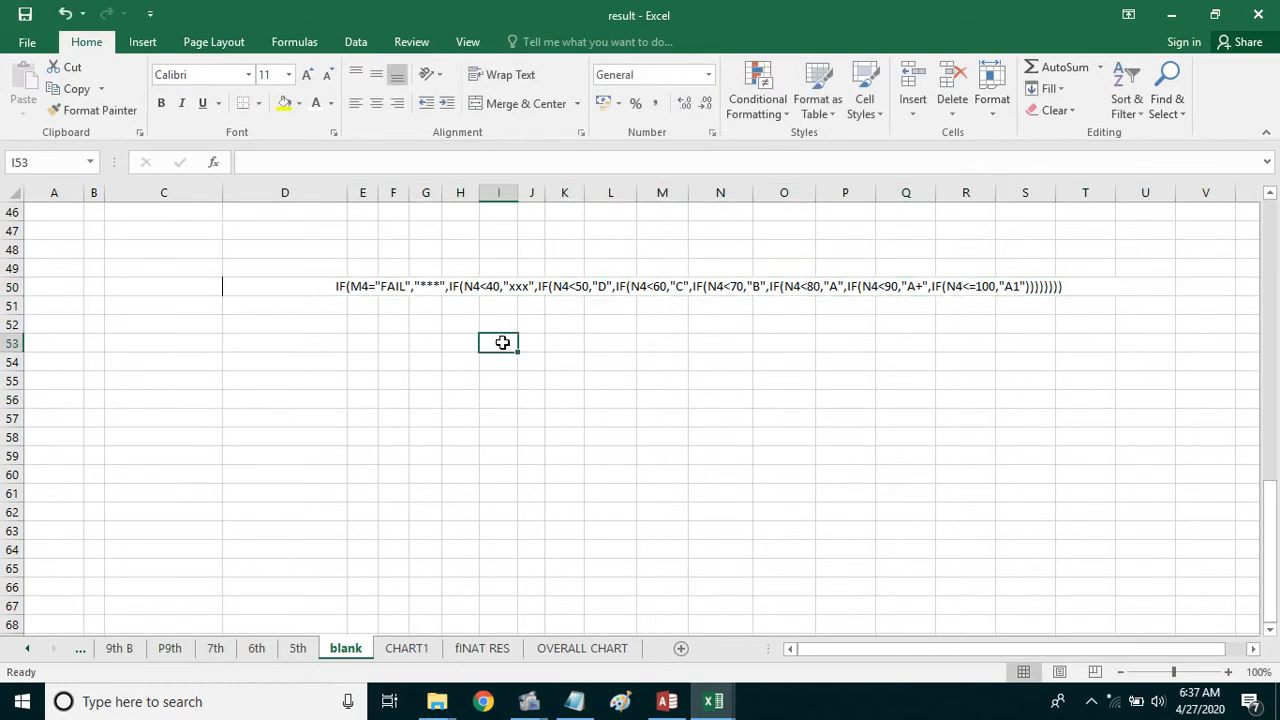
click(395, 310)
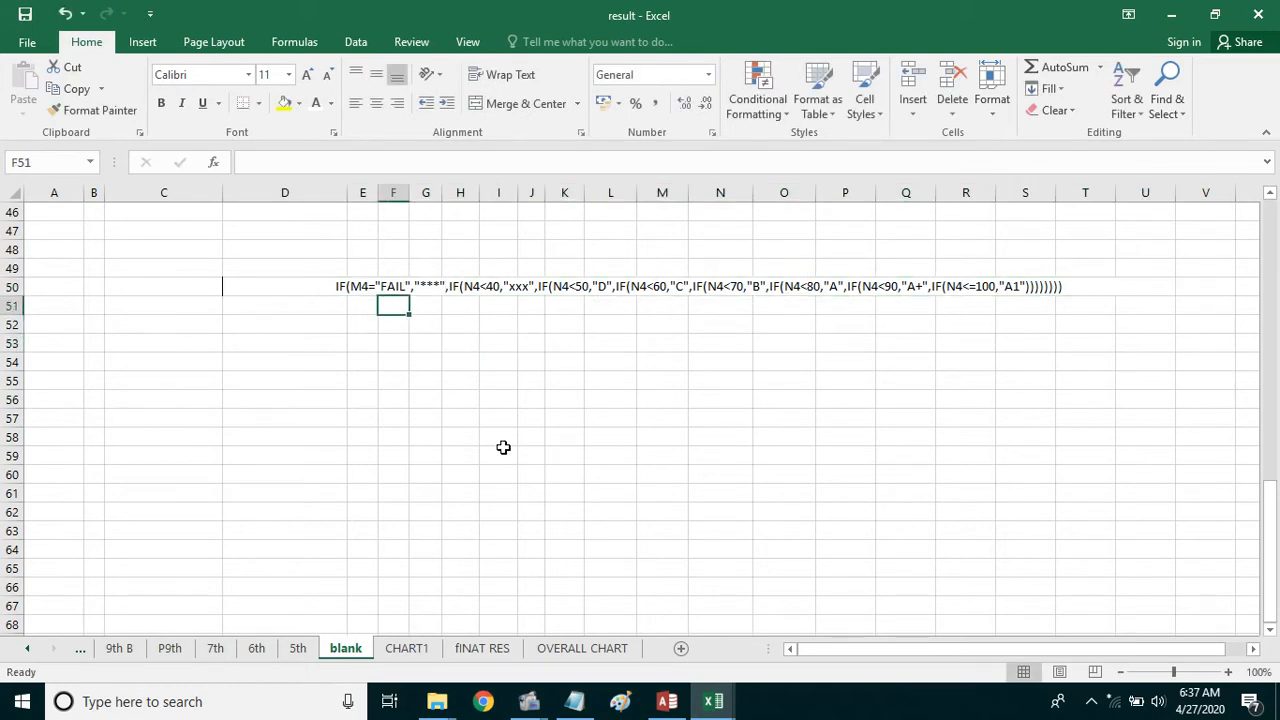
Enter the formula =IF(C57<40,"Fail","Pass") in cell D57.
click(320, 416)
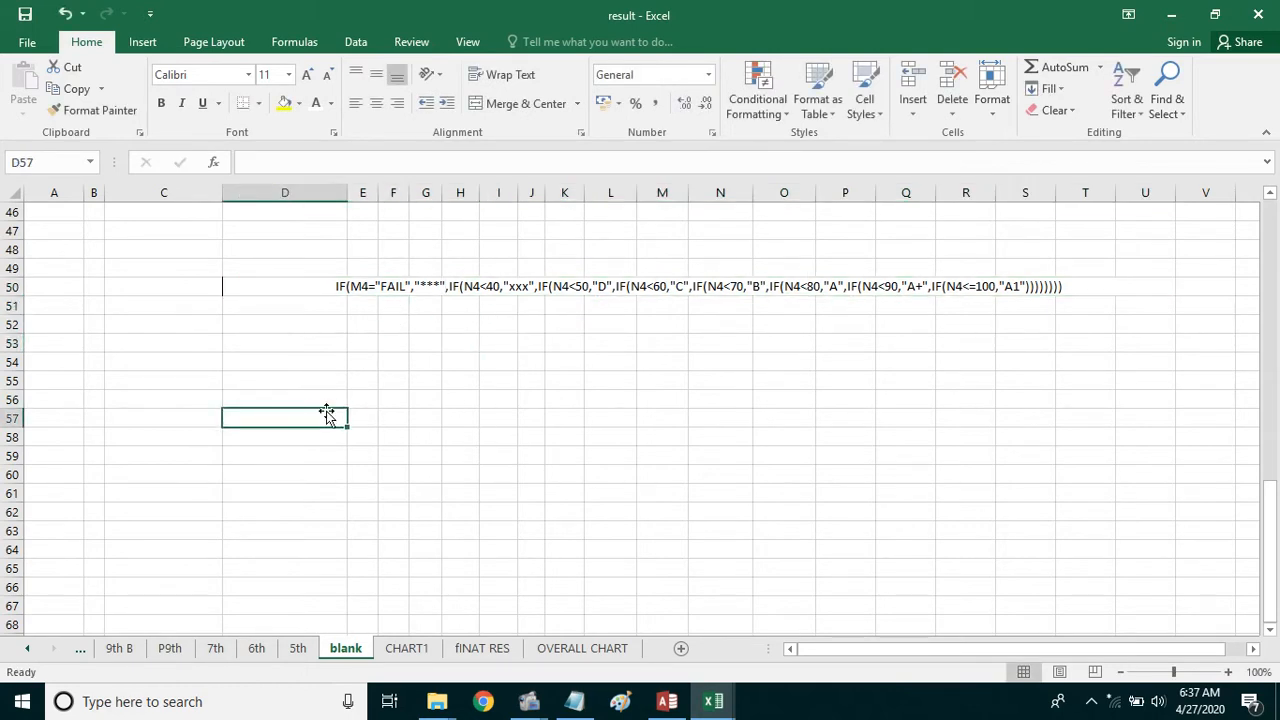
text(=if)
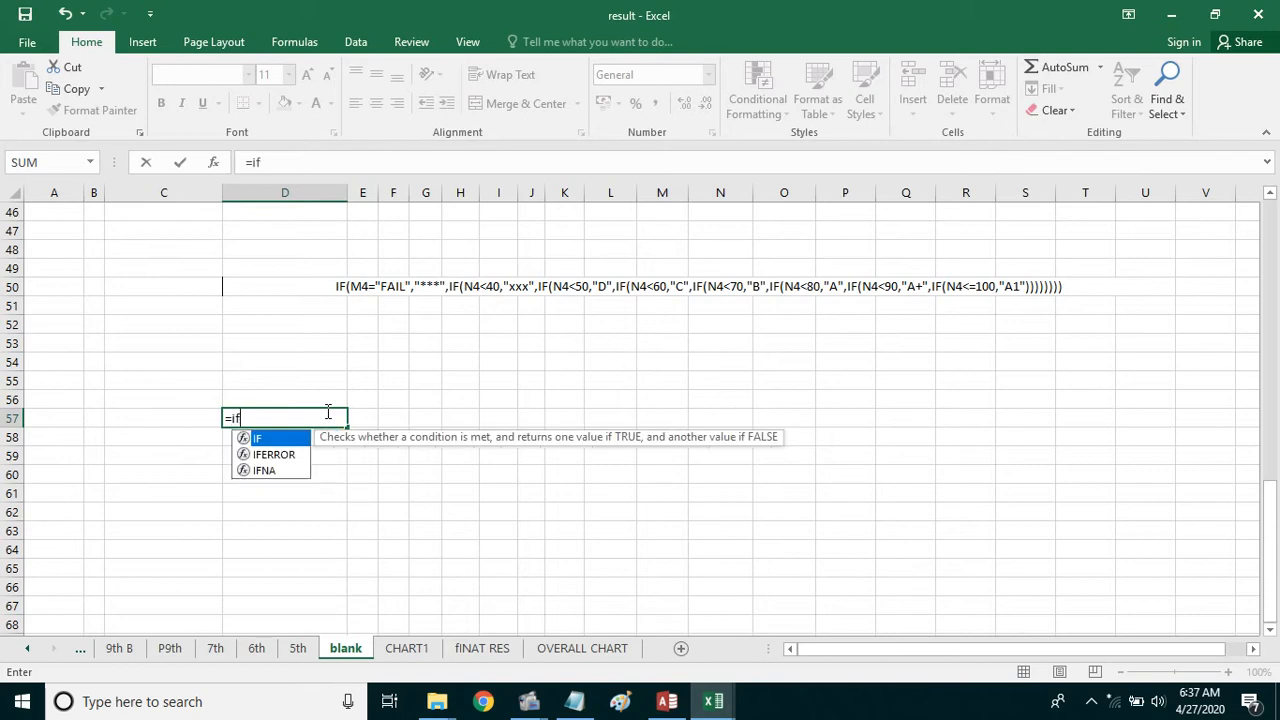
text(()
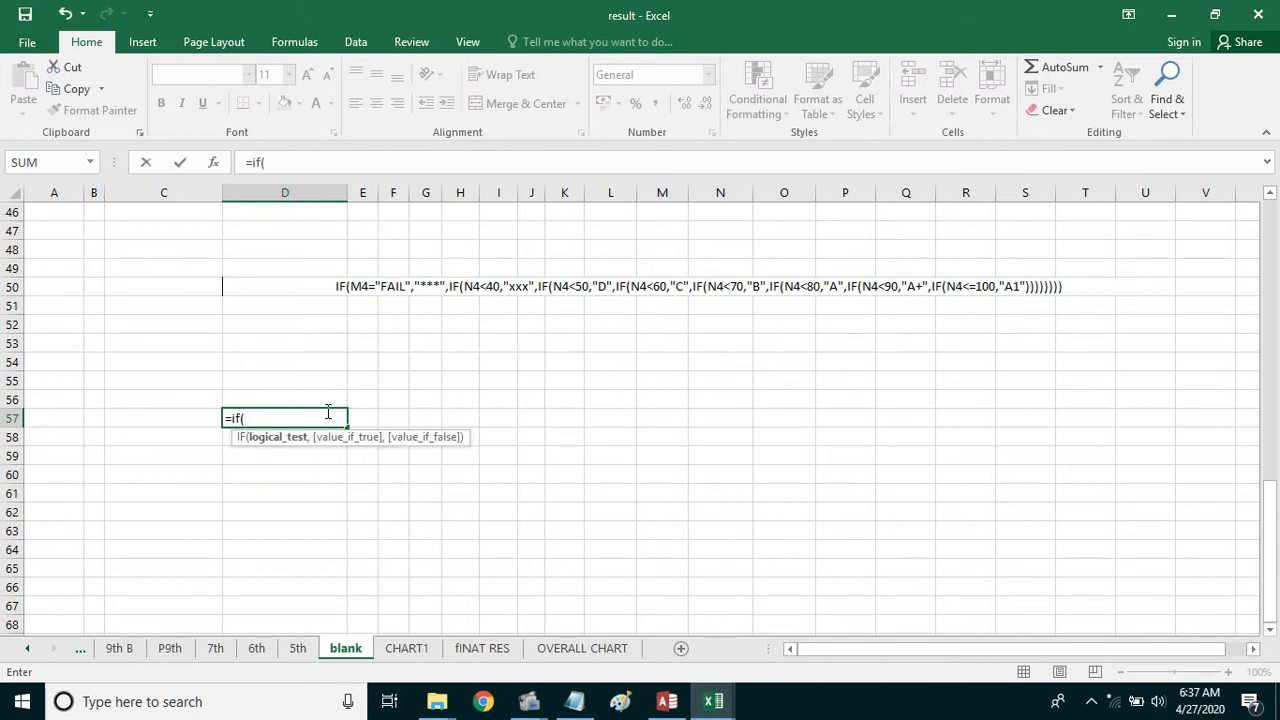
click(191, 421)
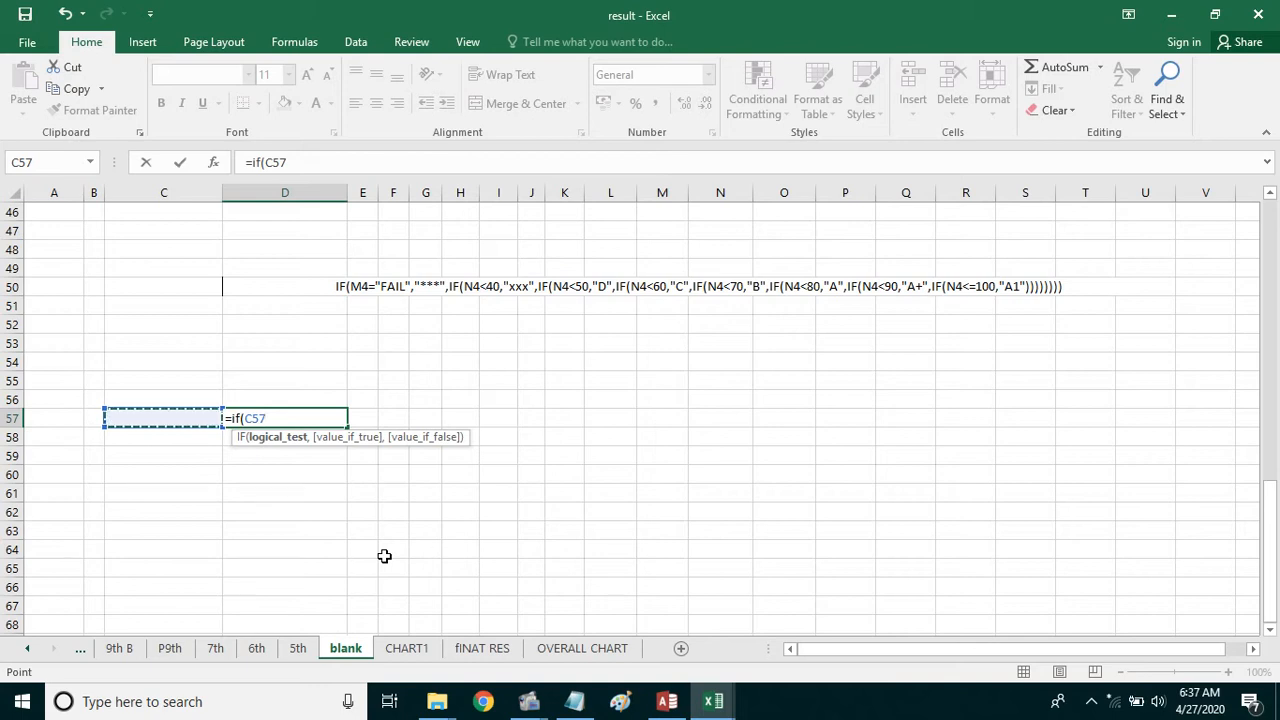
text(<40,"Fail)
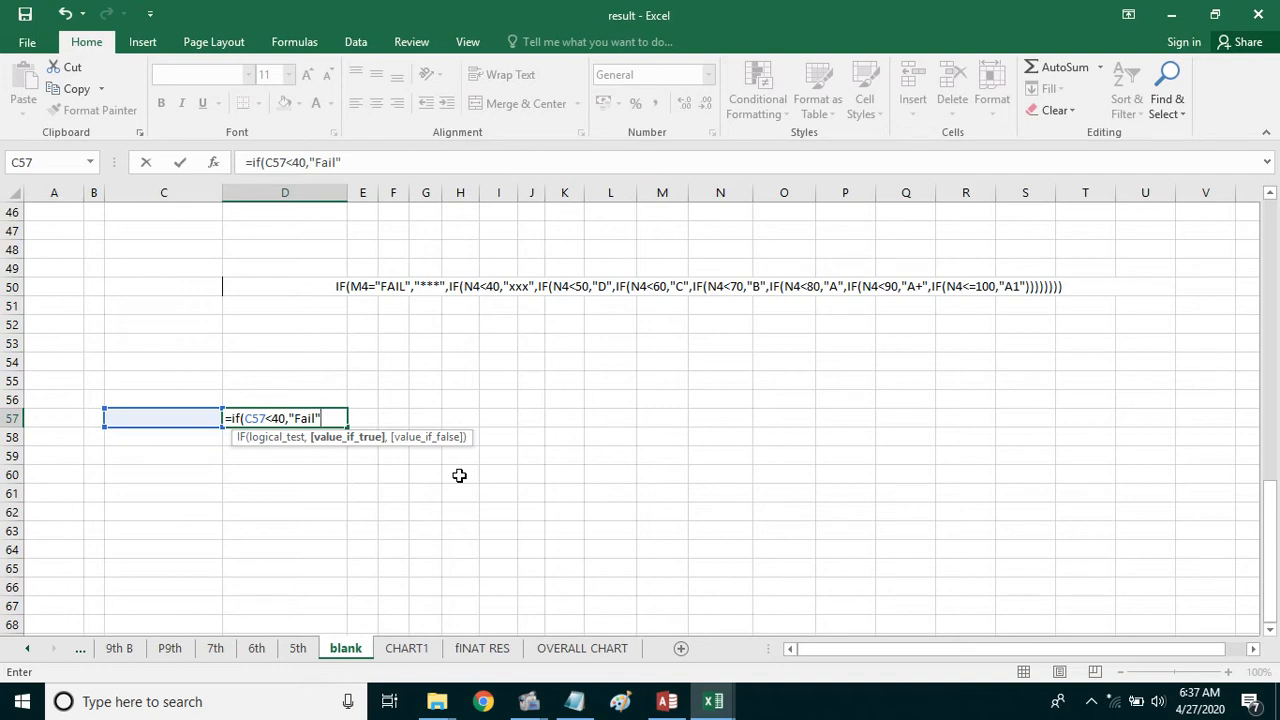
text(,"Pass)
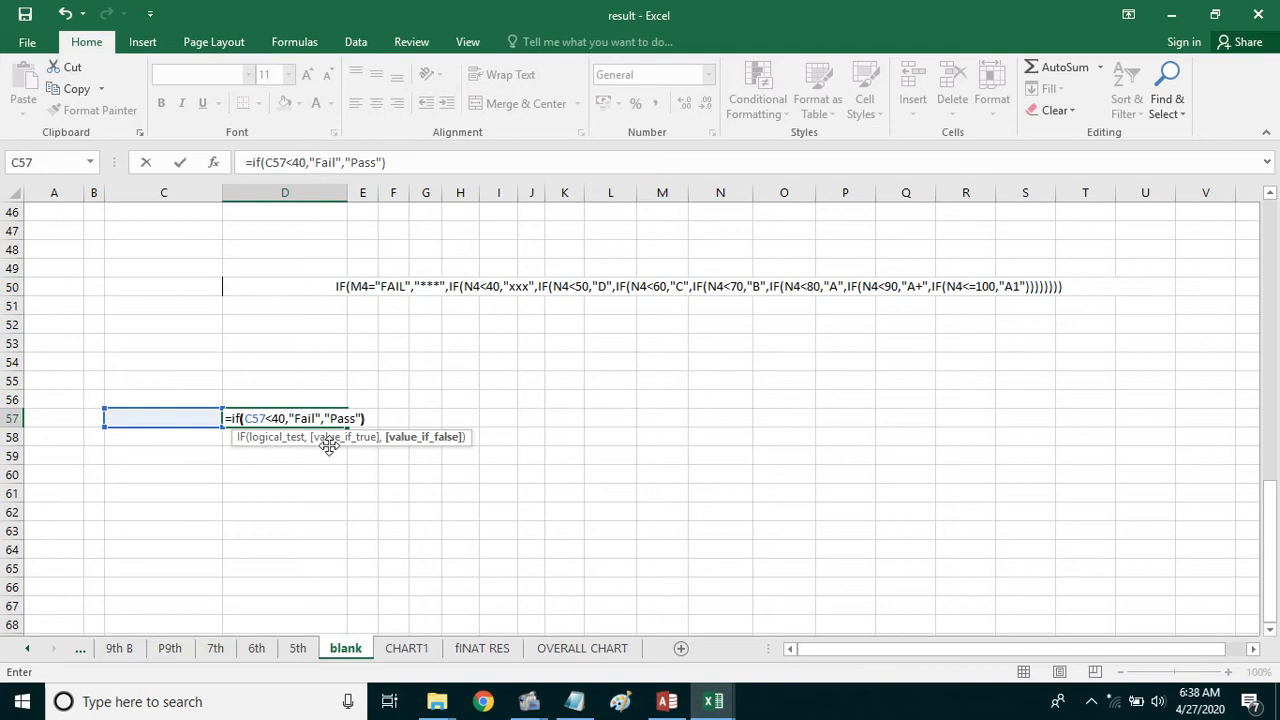
key(Return)
Enter 45 as a test mark in cell C57 and check the formula result in D57.
click(189, 419)
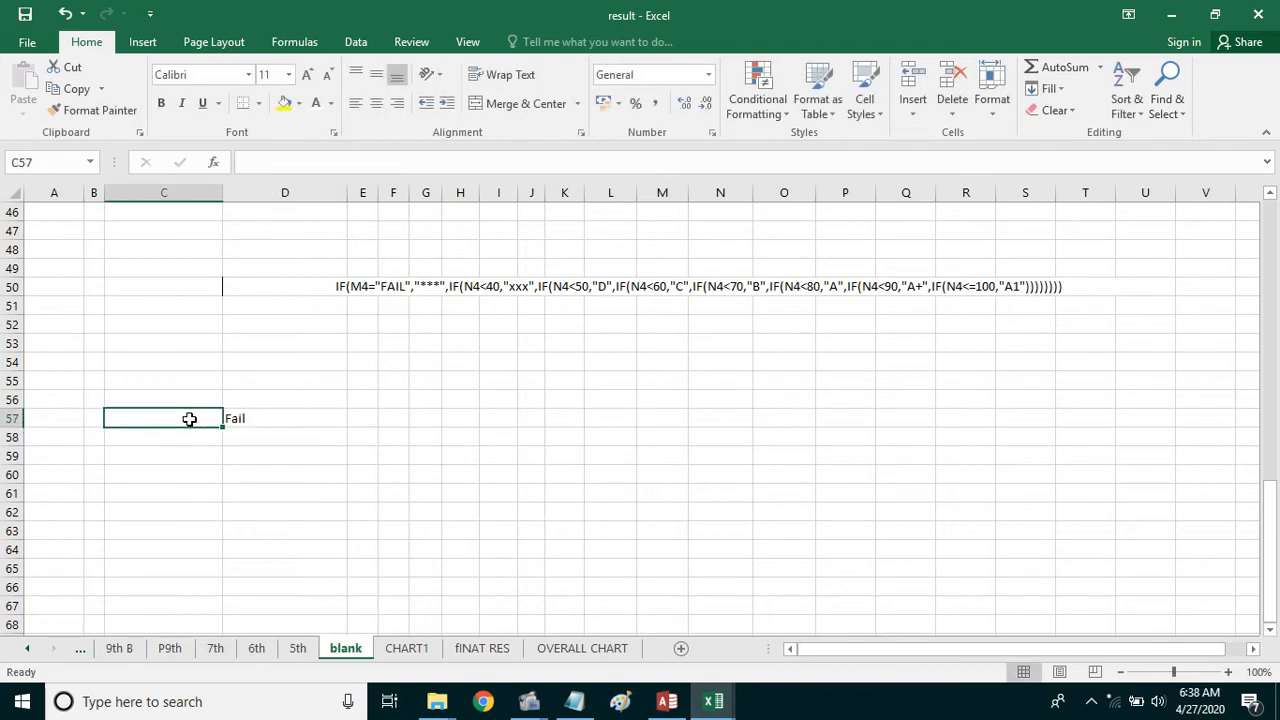
text(4)
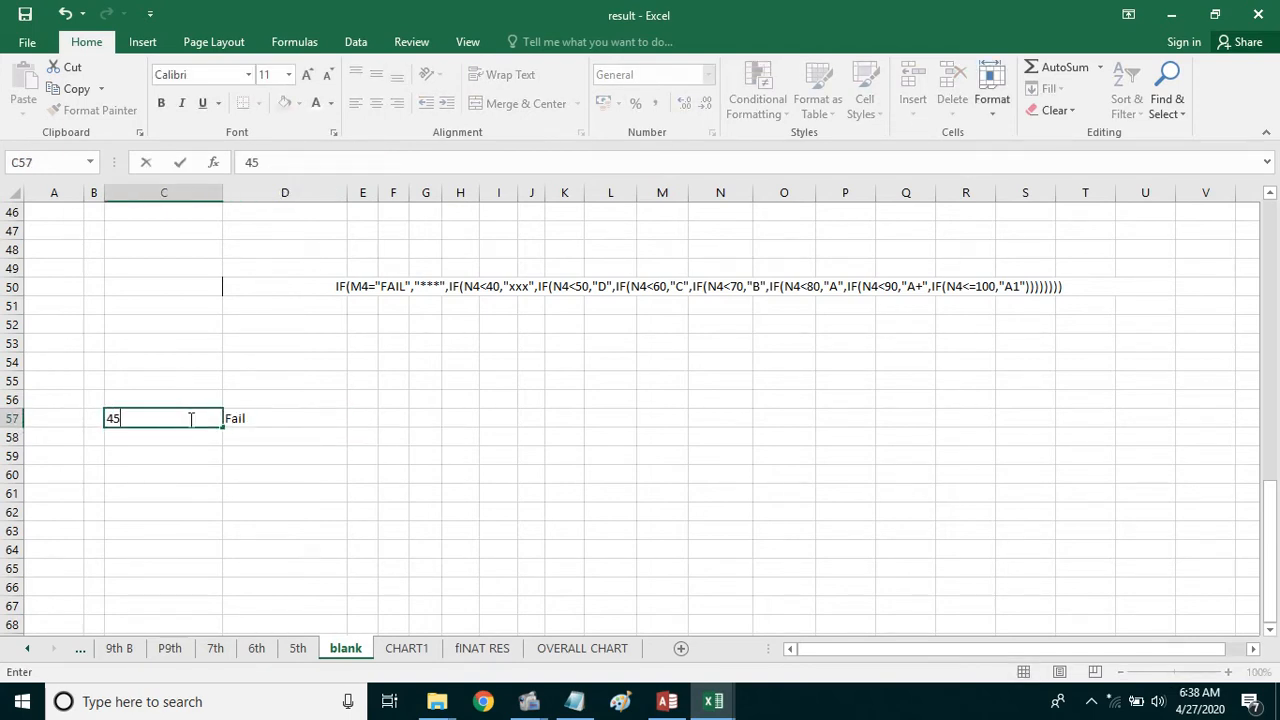
text(5)
key(Return)
click(189, 419)
key(Right)
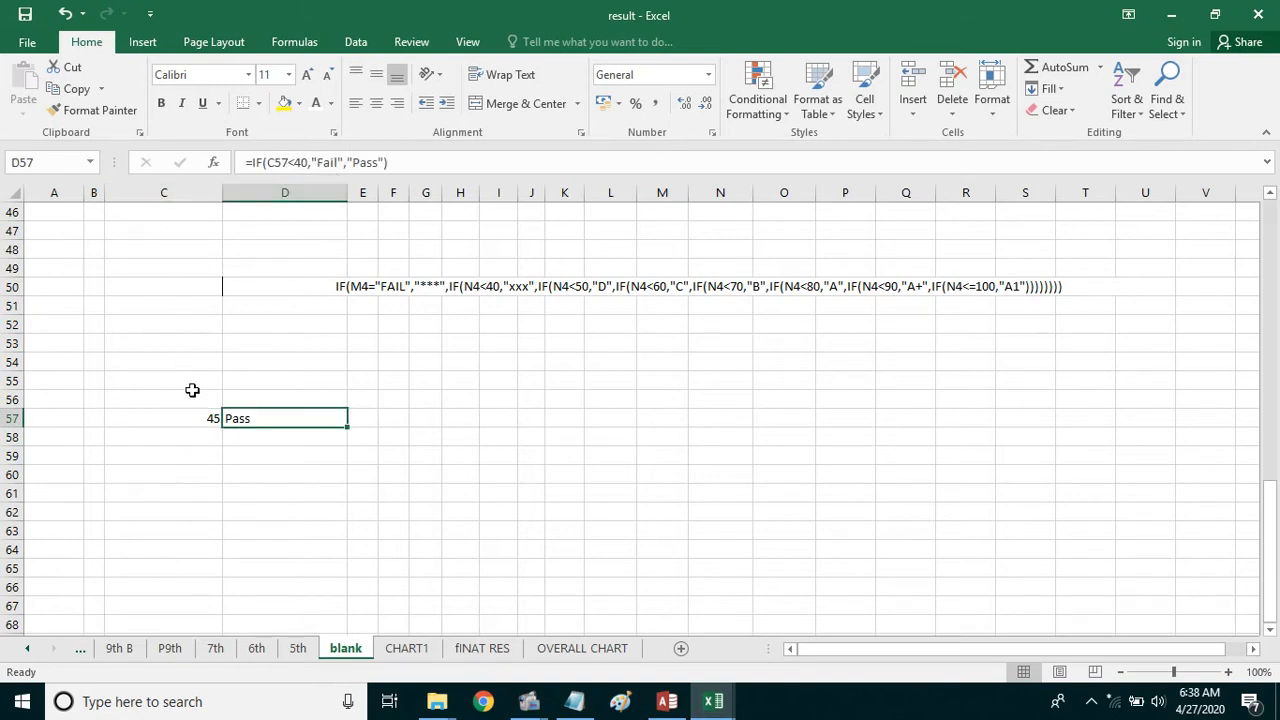
Give cells C57 and D57 a yellow fill and borders on all sides.
click(197, 421)
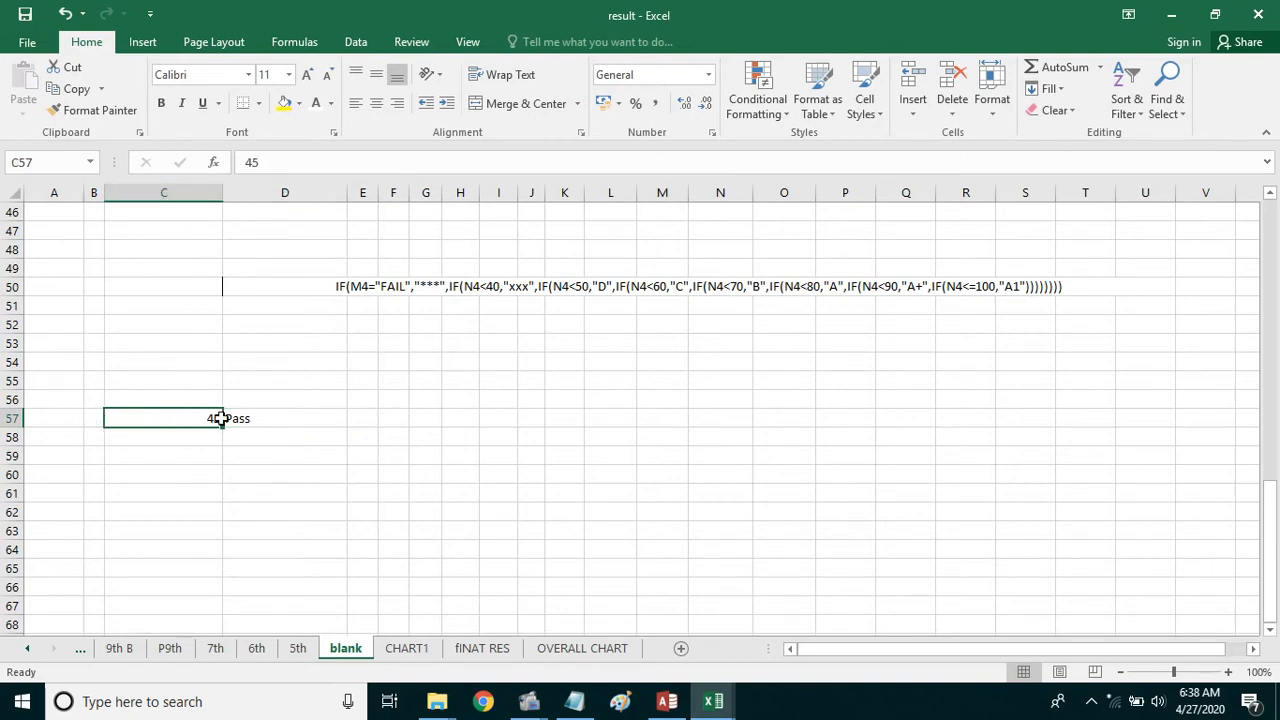
drag(220, 418, 271, 418)
click(284, 101)
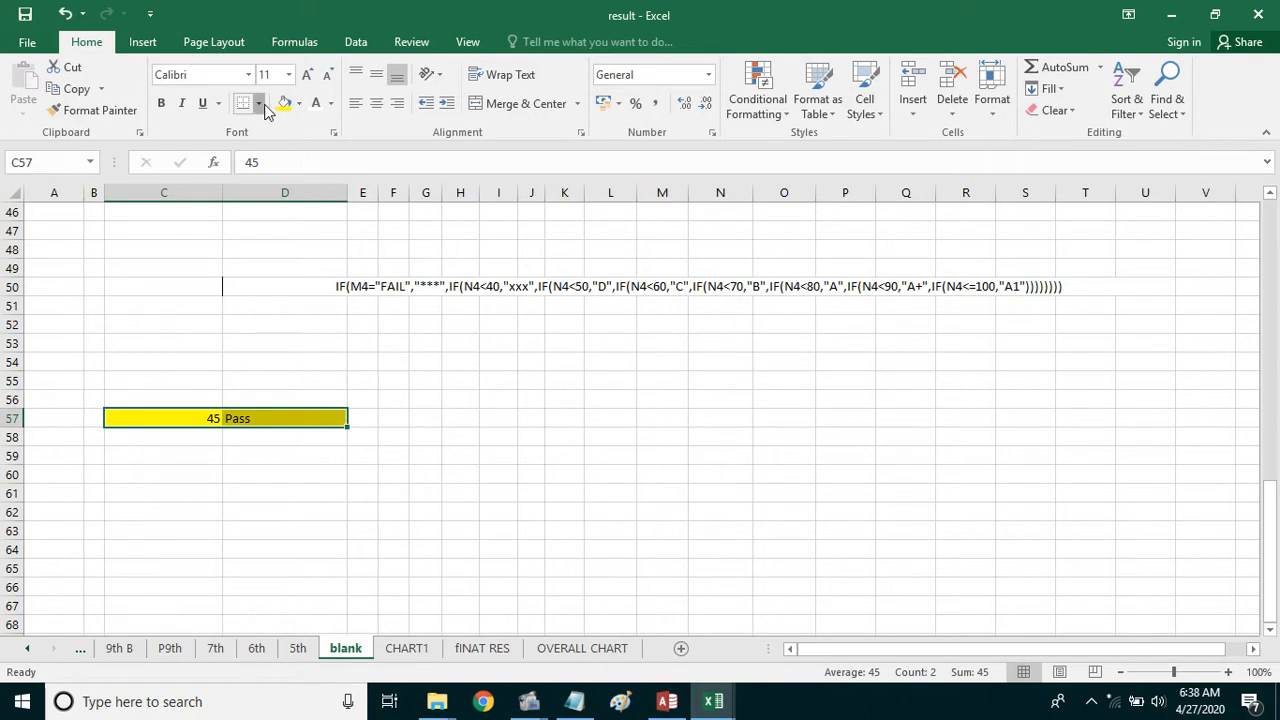
click(258, 103)
click(275, 263)
click(460, 399)
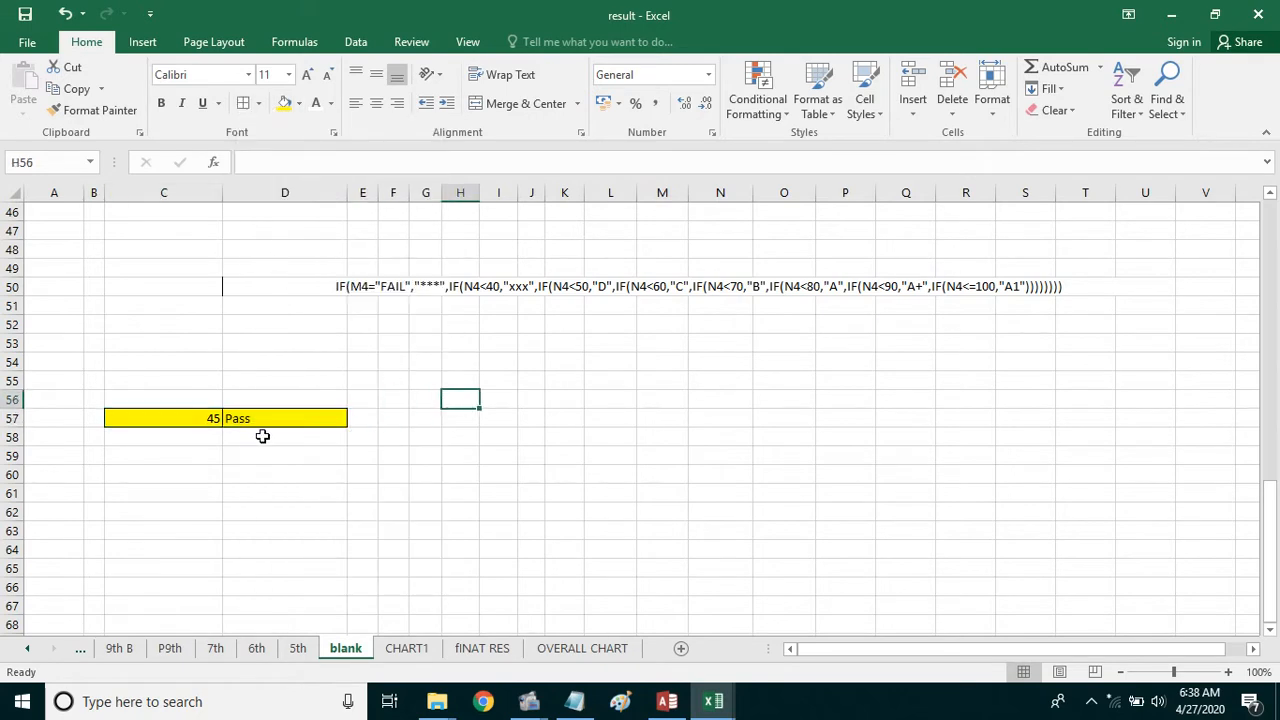
Test the pass/fail formula with a mark of 55 in cell C57, followed by 25.
click(184, 417)
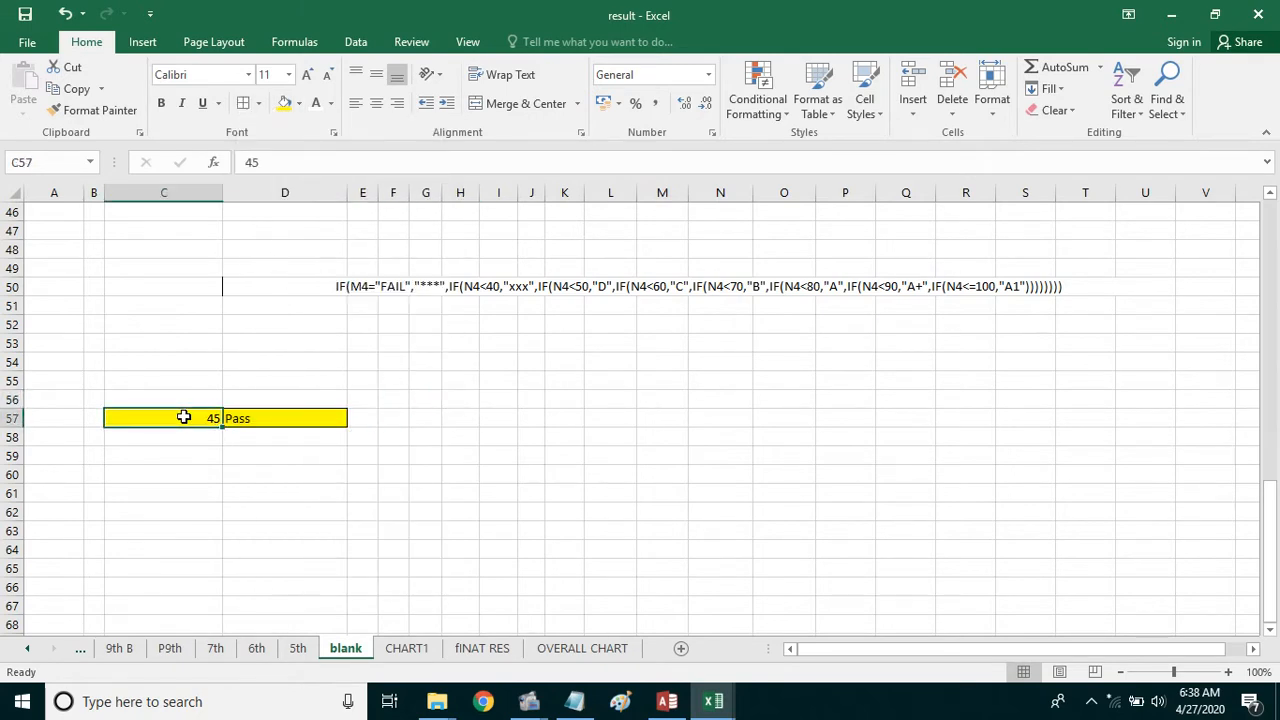
text(55)
key(Return)
click(184, 417)
text(25)
key(Return)
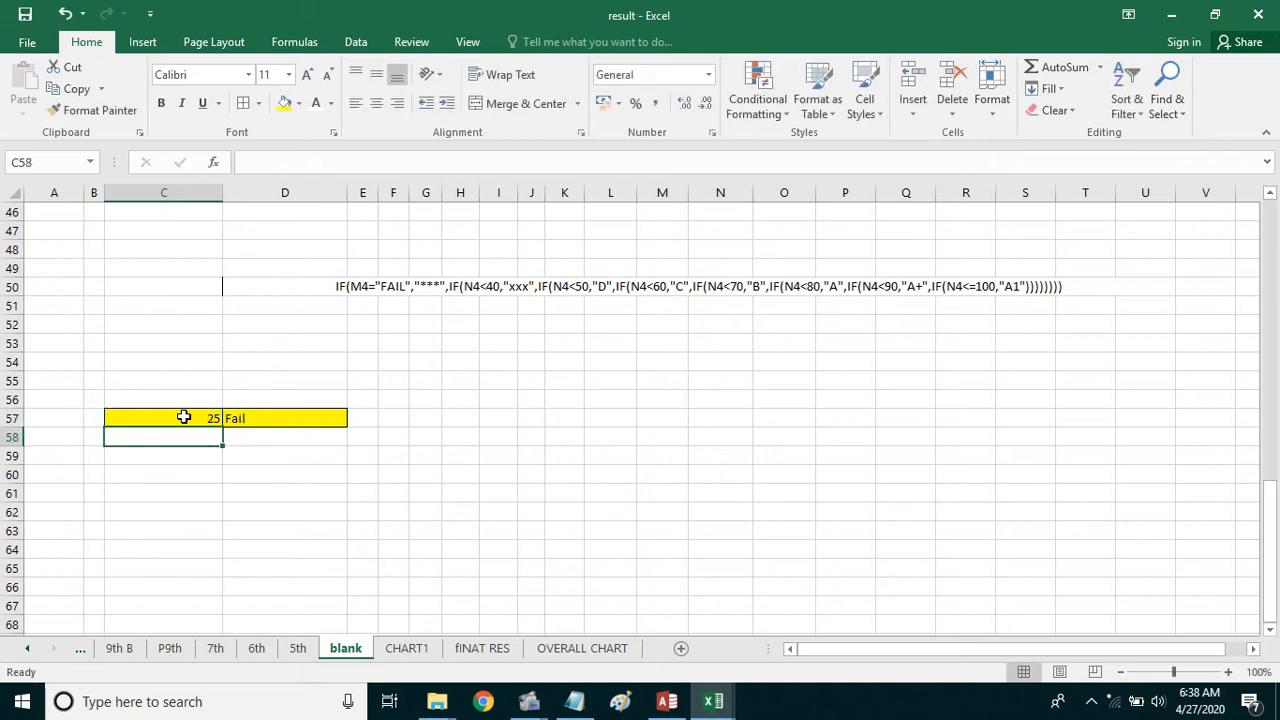
Review the simple IF formula in D57 against the nested grade formula text in row 50.
click(253, 420)
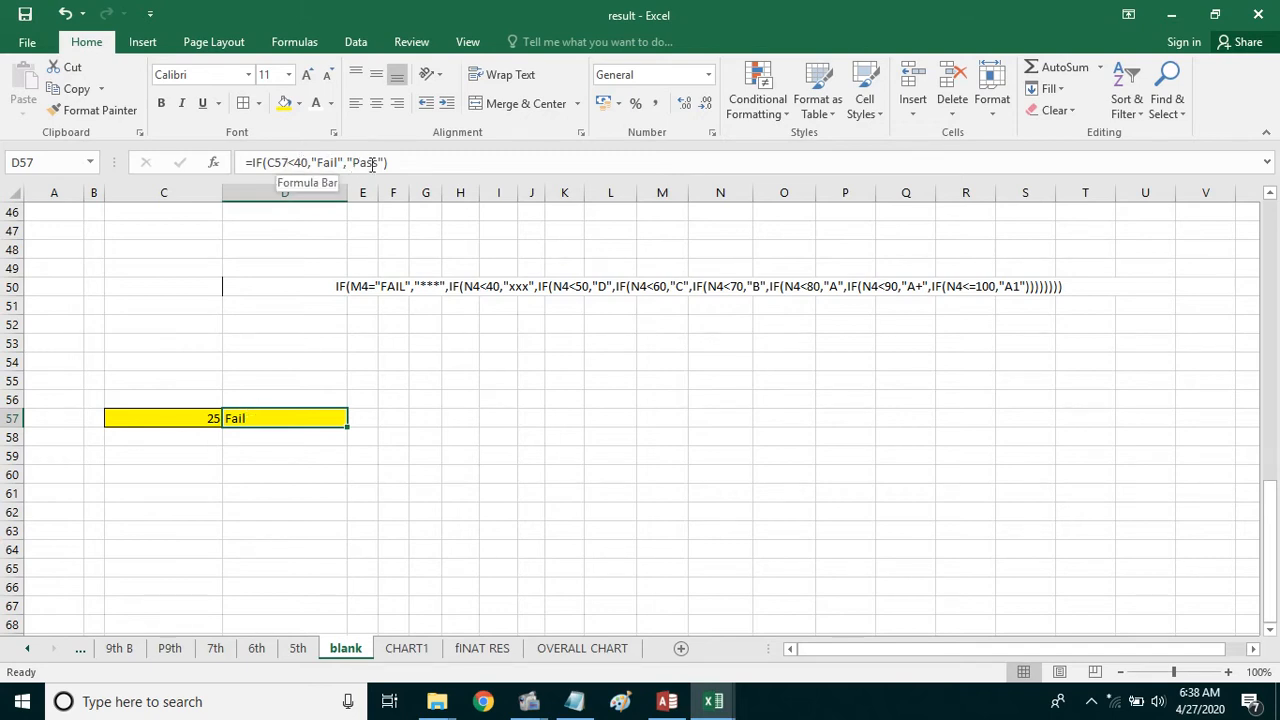
click(423, 342)
click(328, 286)
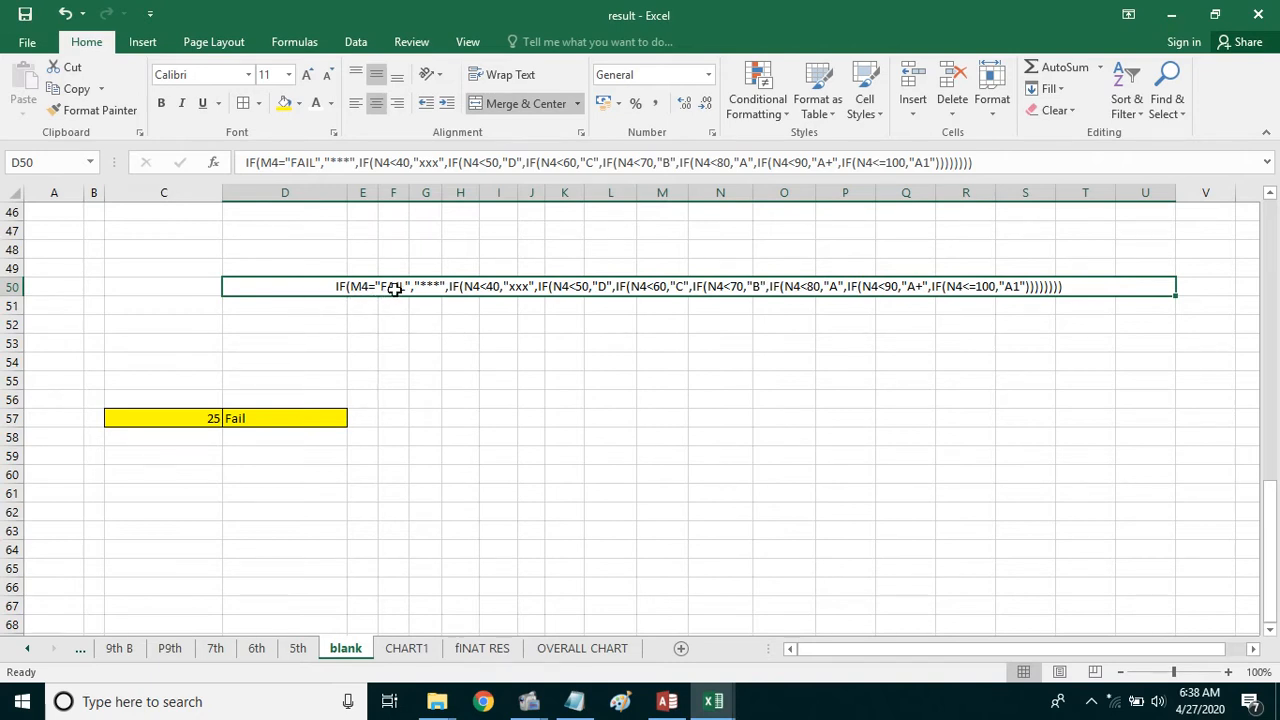
Examine the nested grade formula text in row 50 alongside the test mark in C57.
click(207, 415)
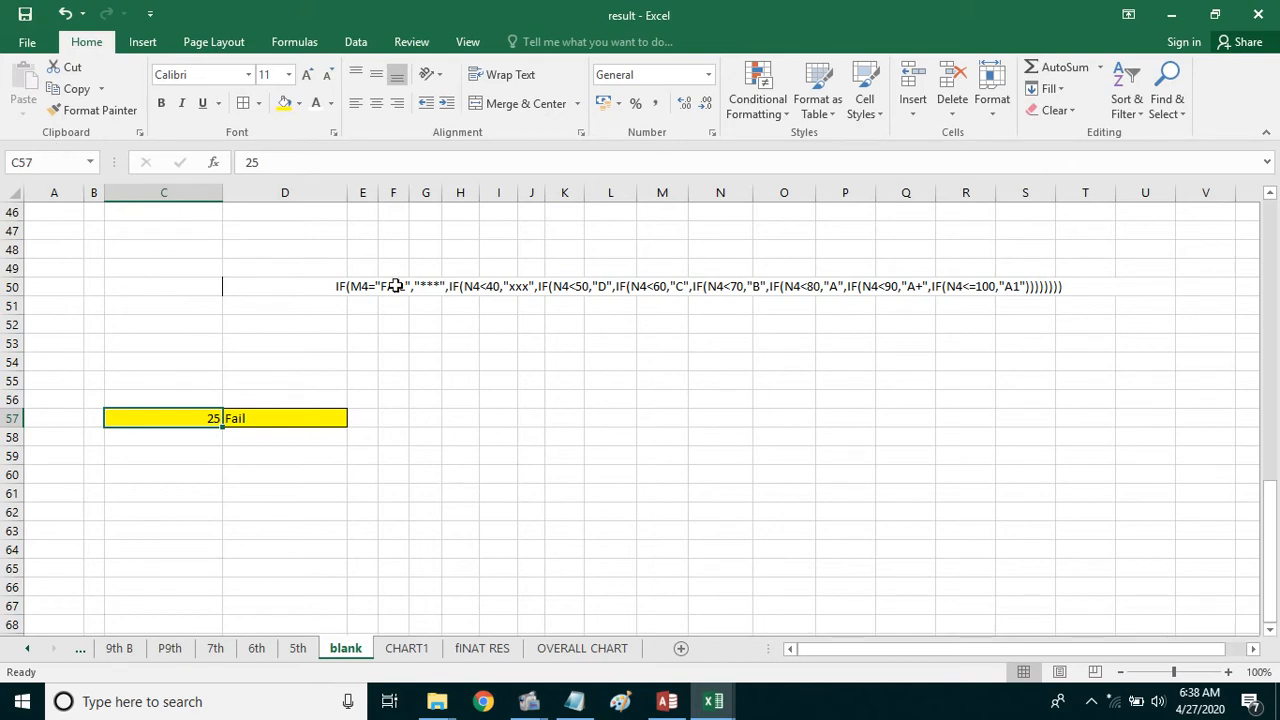
click(437, 287)
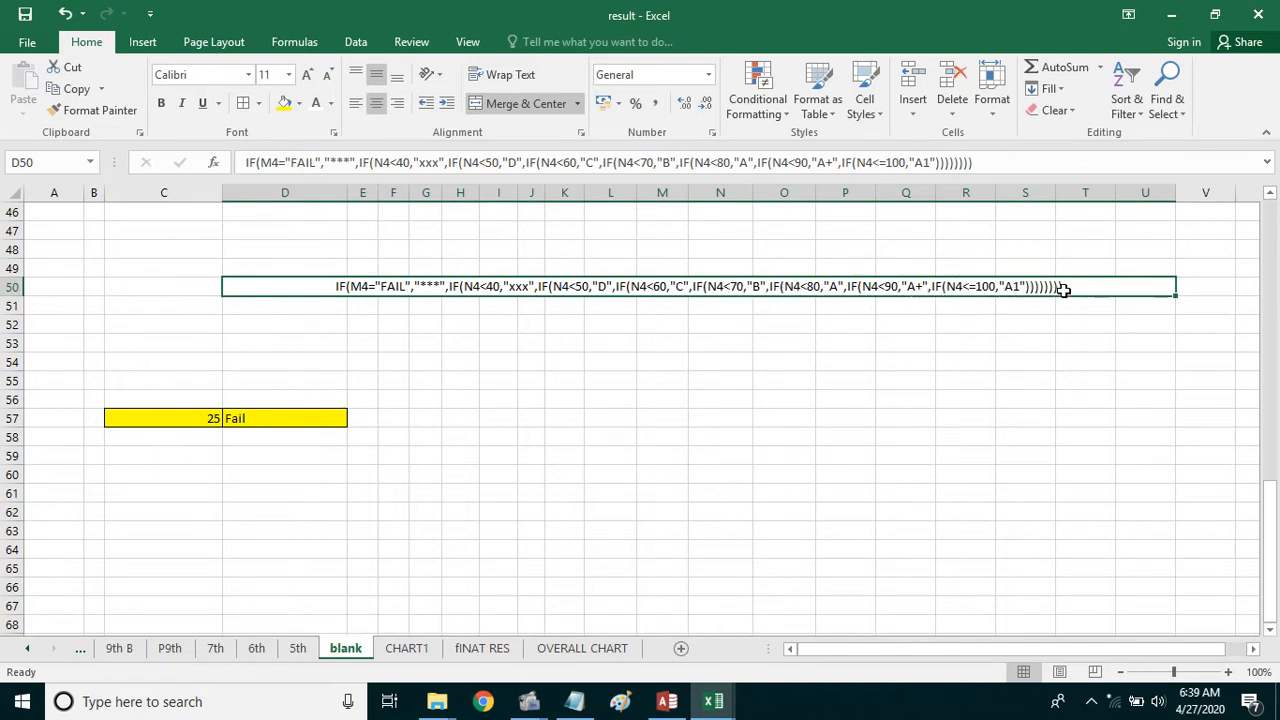
double_click(346, 286)
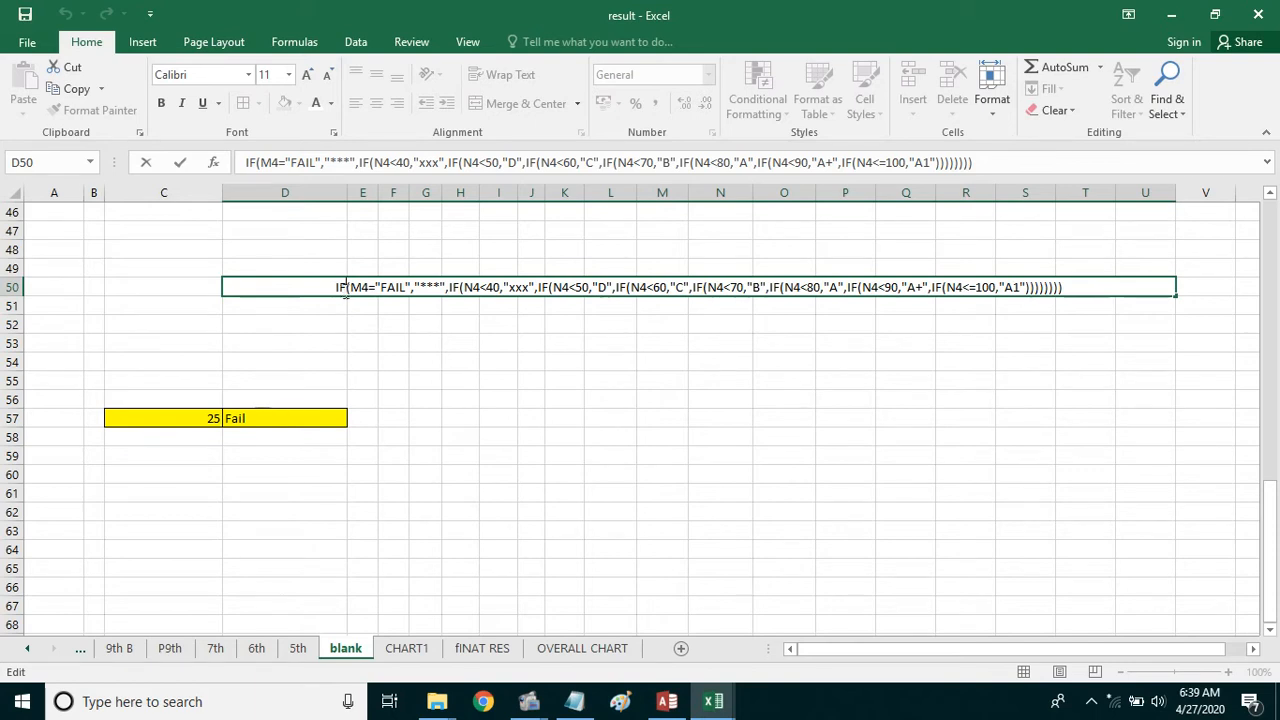
click(347, 287)
click(661, 420)
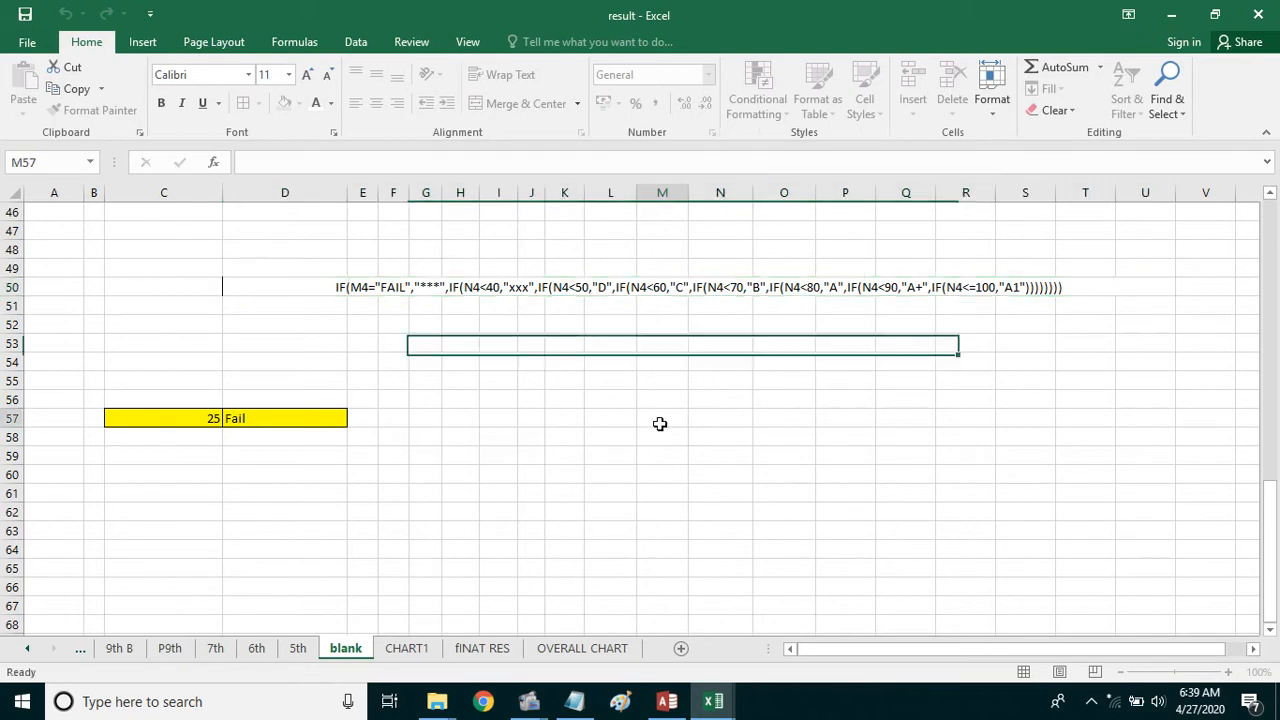
On the 9th B sheet, clear the formula text from the first GRADE cell, O4.
click(134, 652)
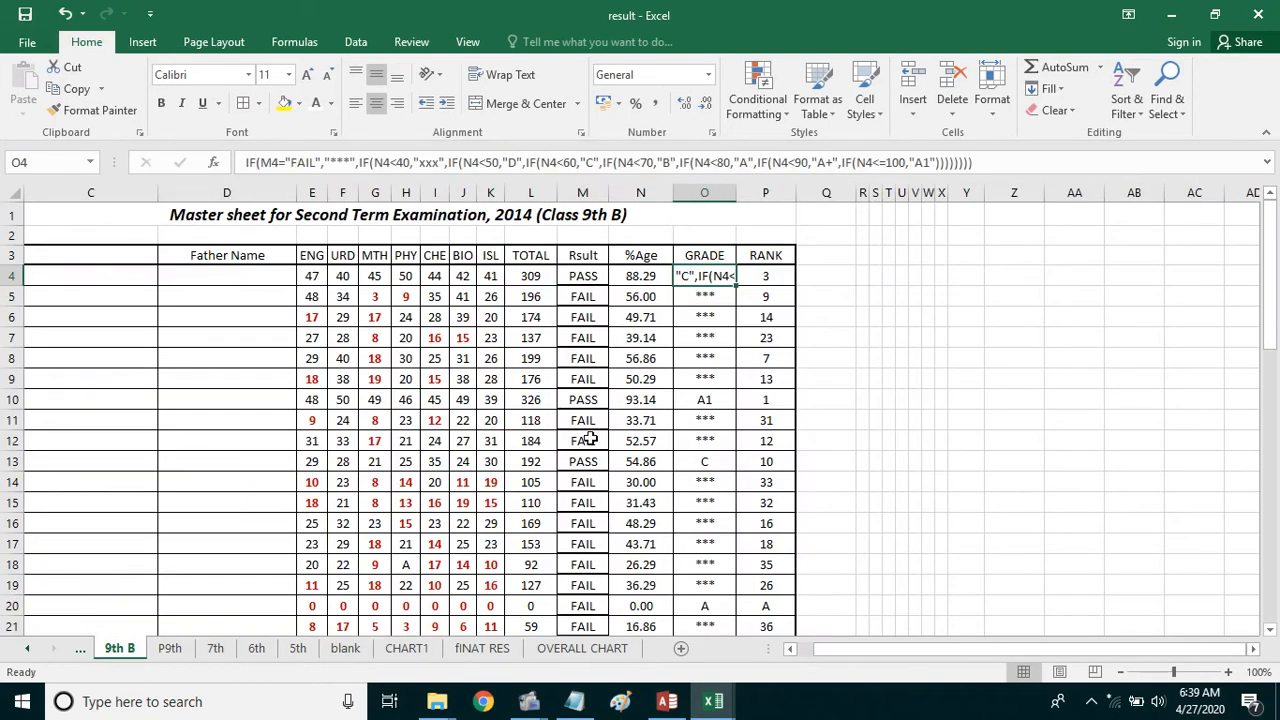
click(718, 296)
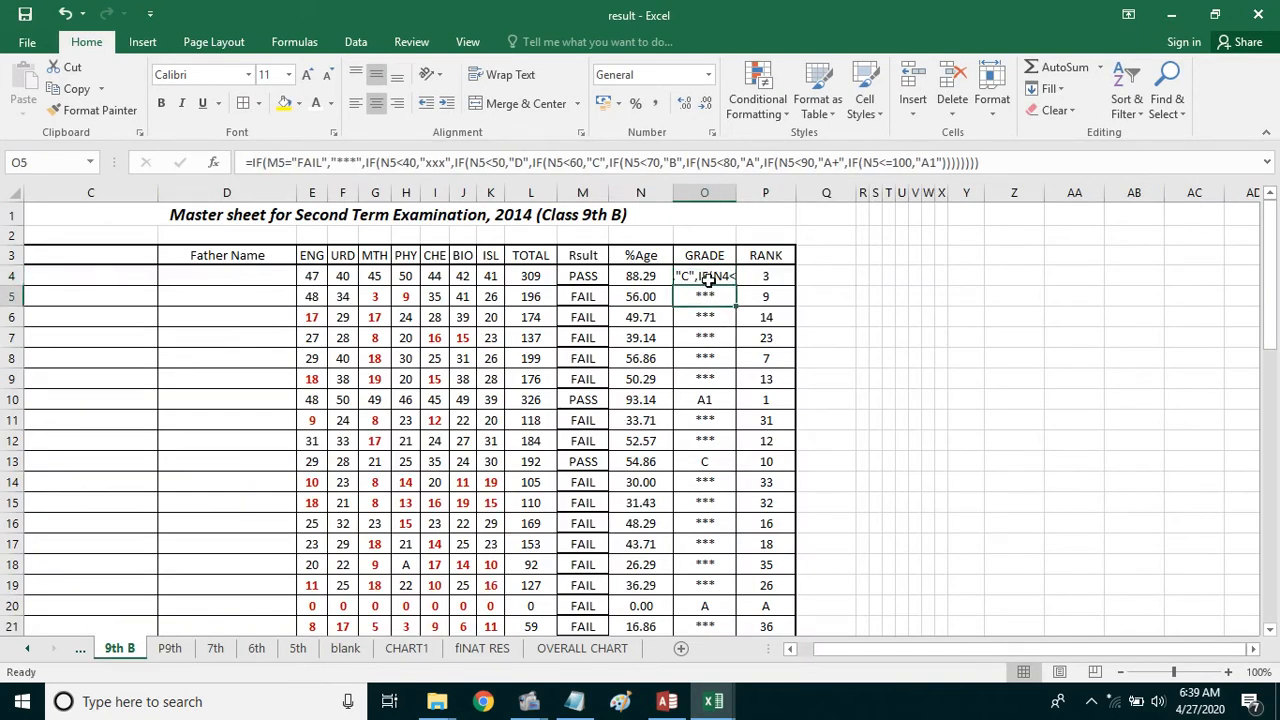
key(Up)
key(Delete)
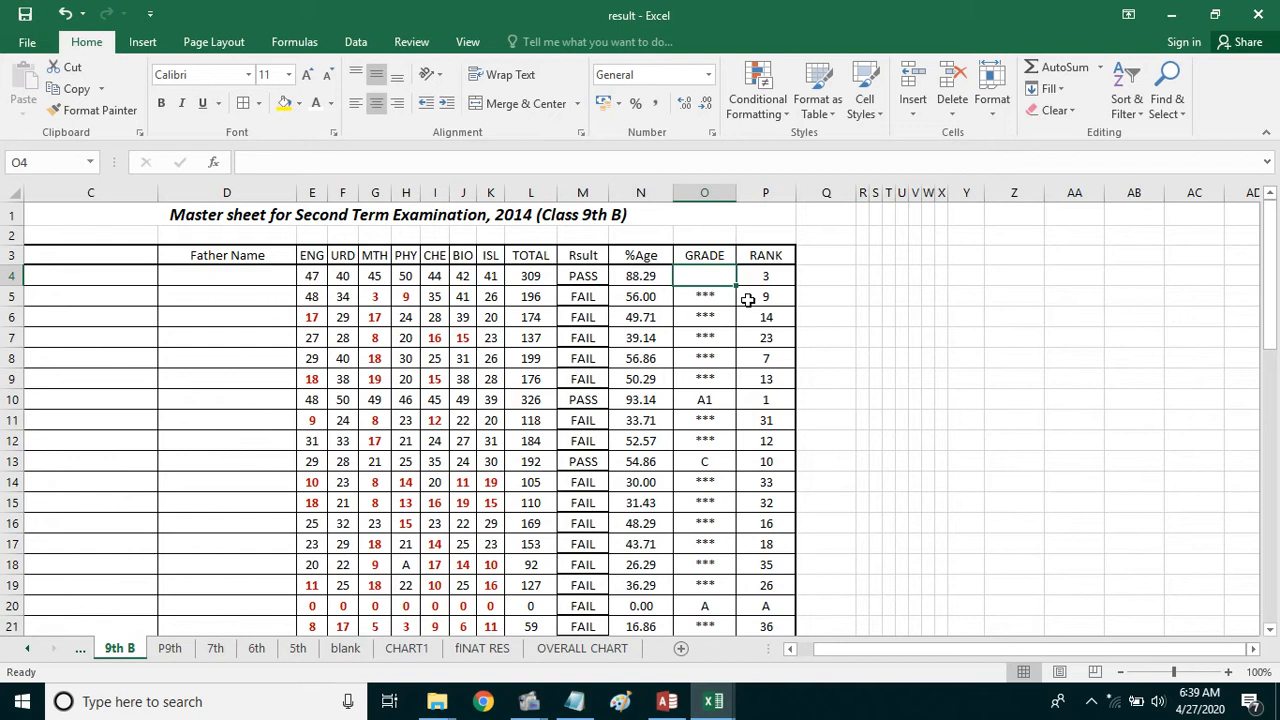
Begin an IF formula in O4 with the result cell M4 as the start of its logical test.
text(if)
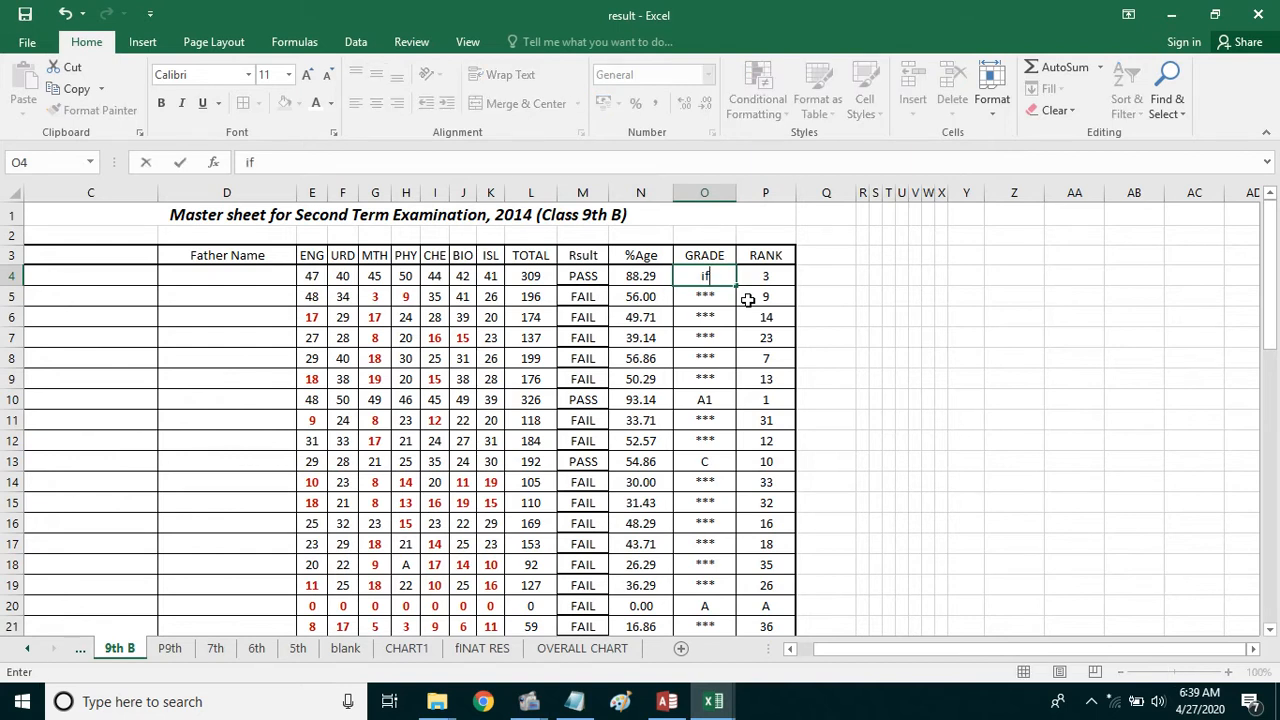
key(BackSpace)
key(BackSpace)
text(=i)
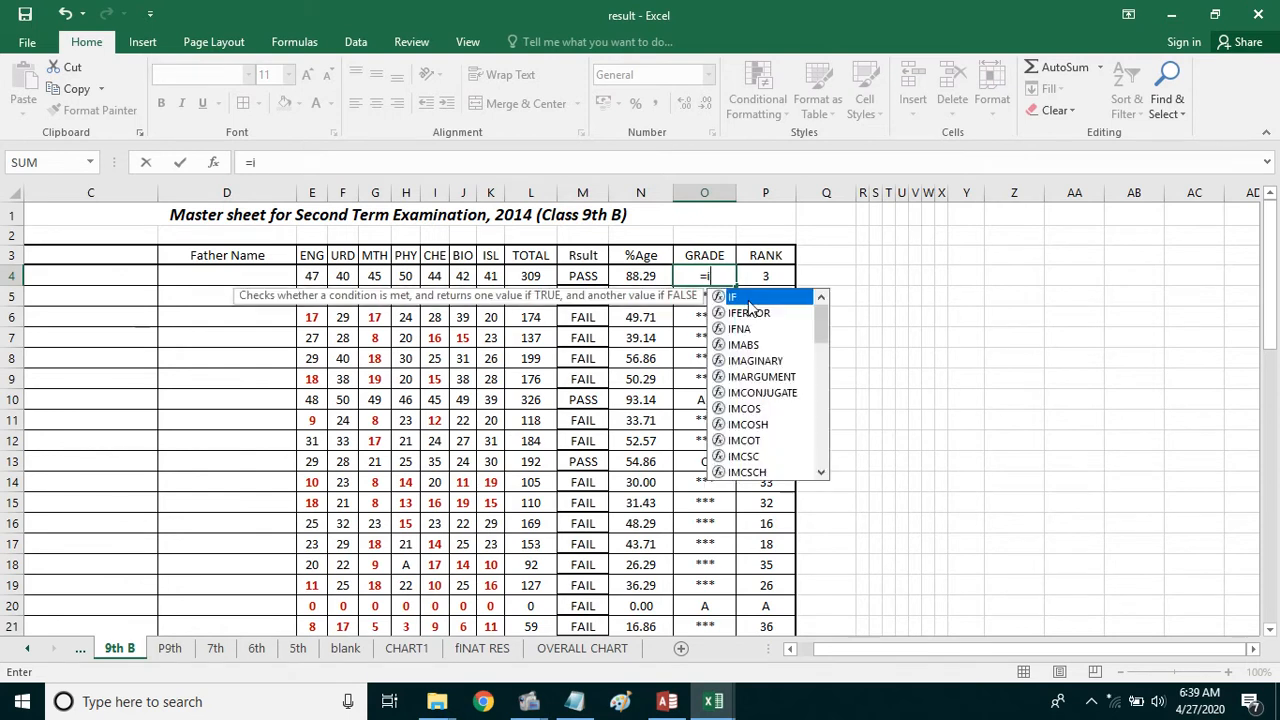
text(f()
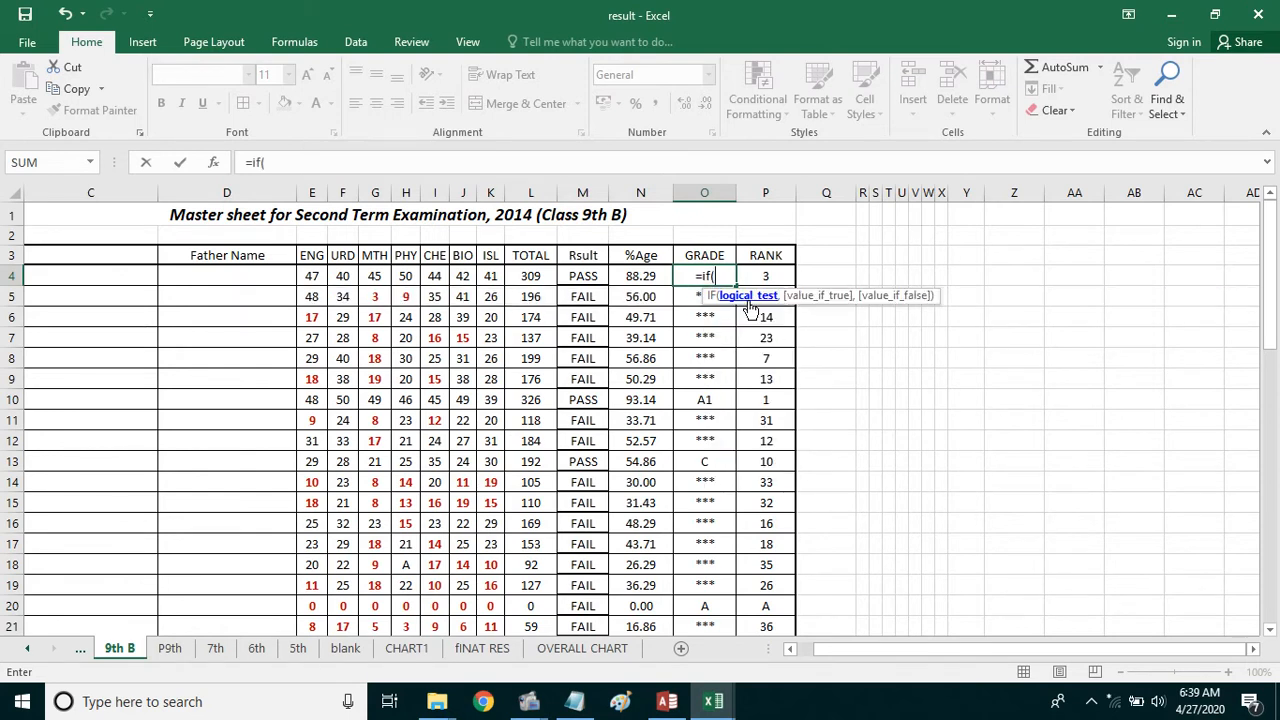
click(583, 278)
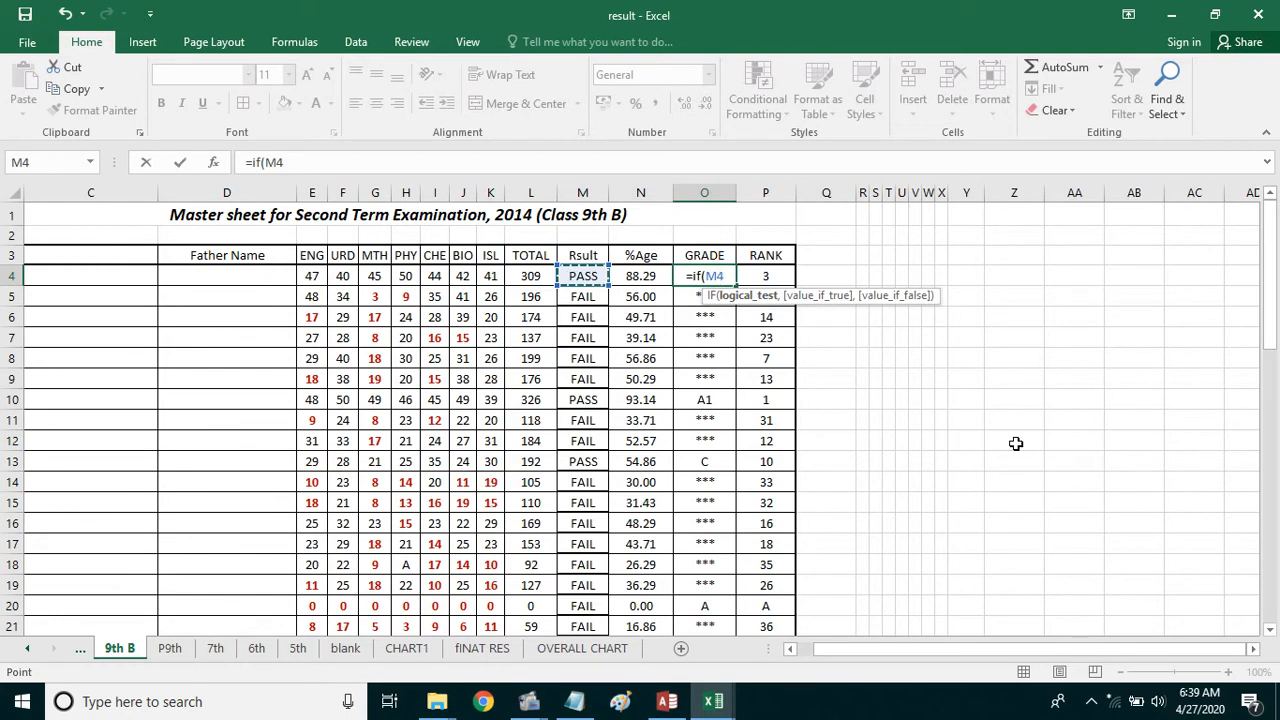
Complete the first IF test as M4="FAIL" and set its true value to "xxx".
text(,)
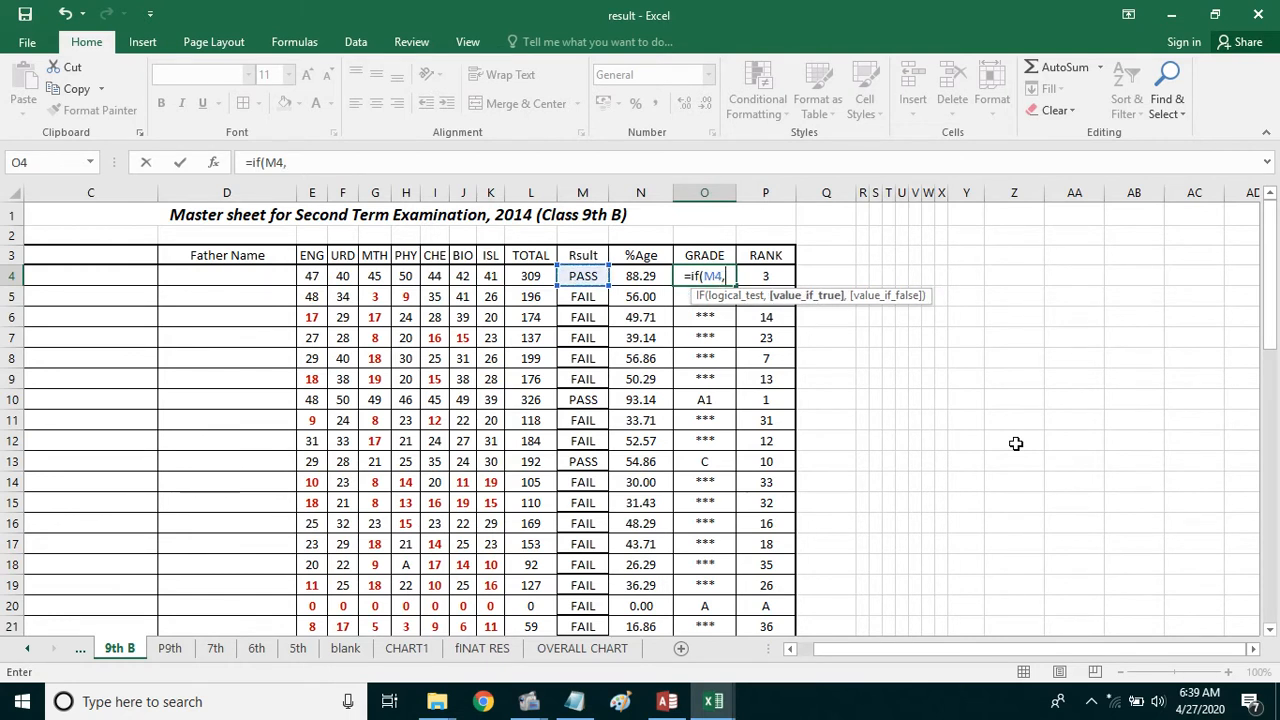
key(BackSpace)
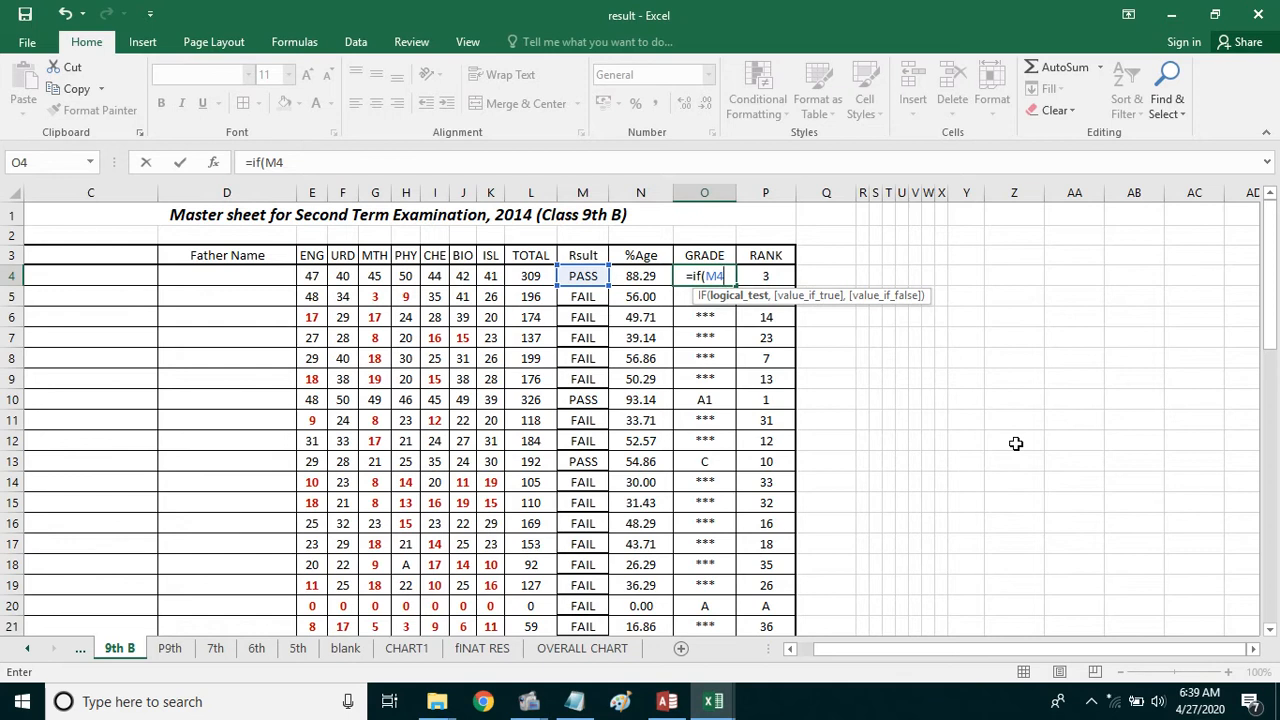
text(=)
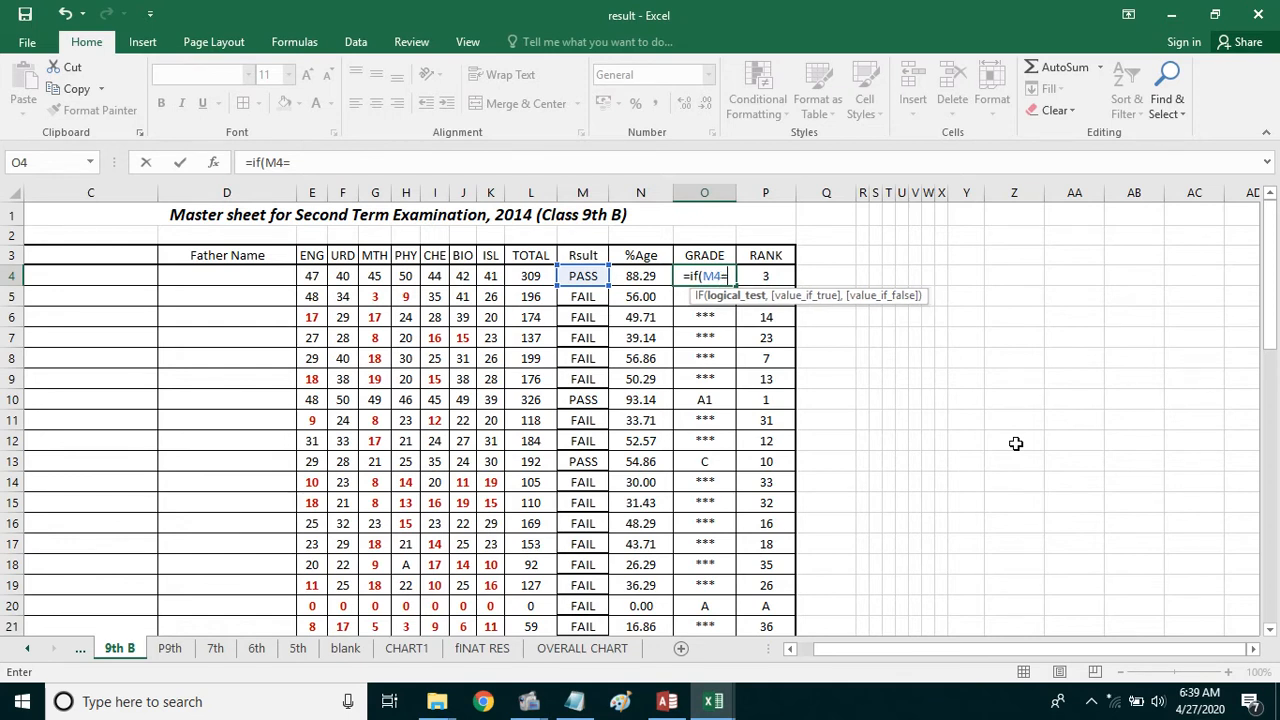
text(")
key(BackSpace)
text(?)
key(BackSpace)
text(")
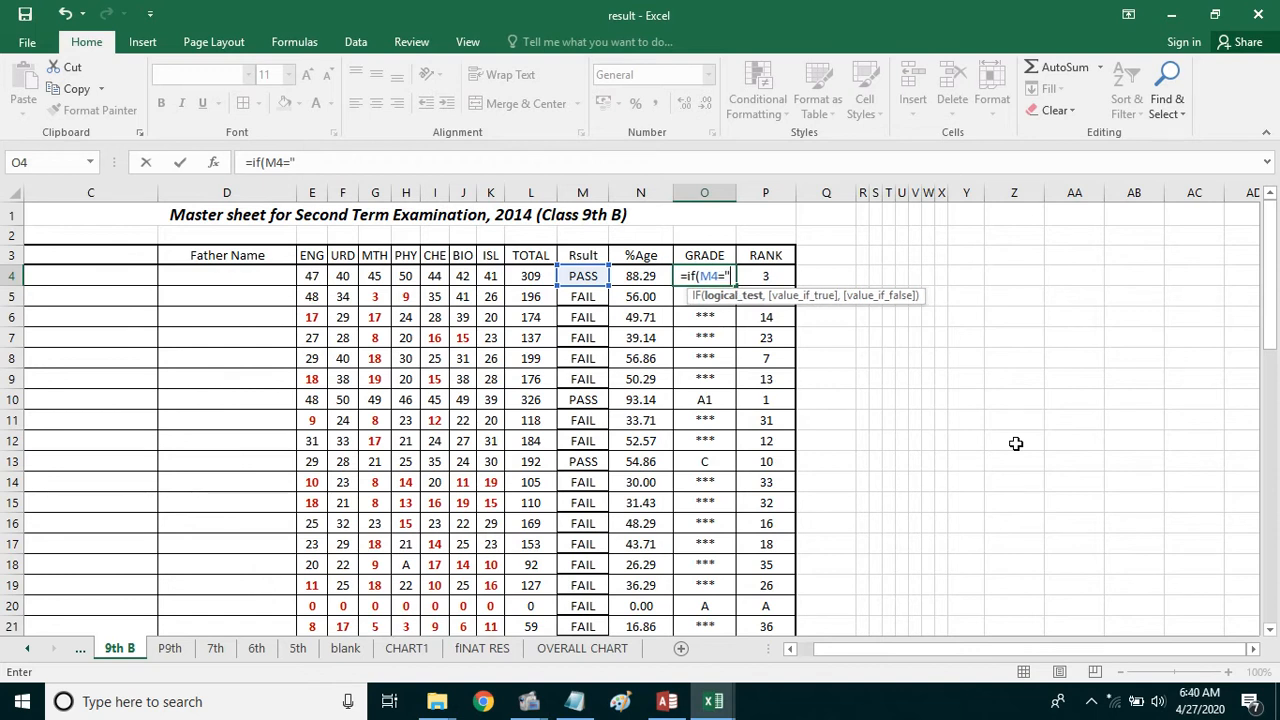
text(FAIL)
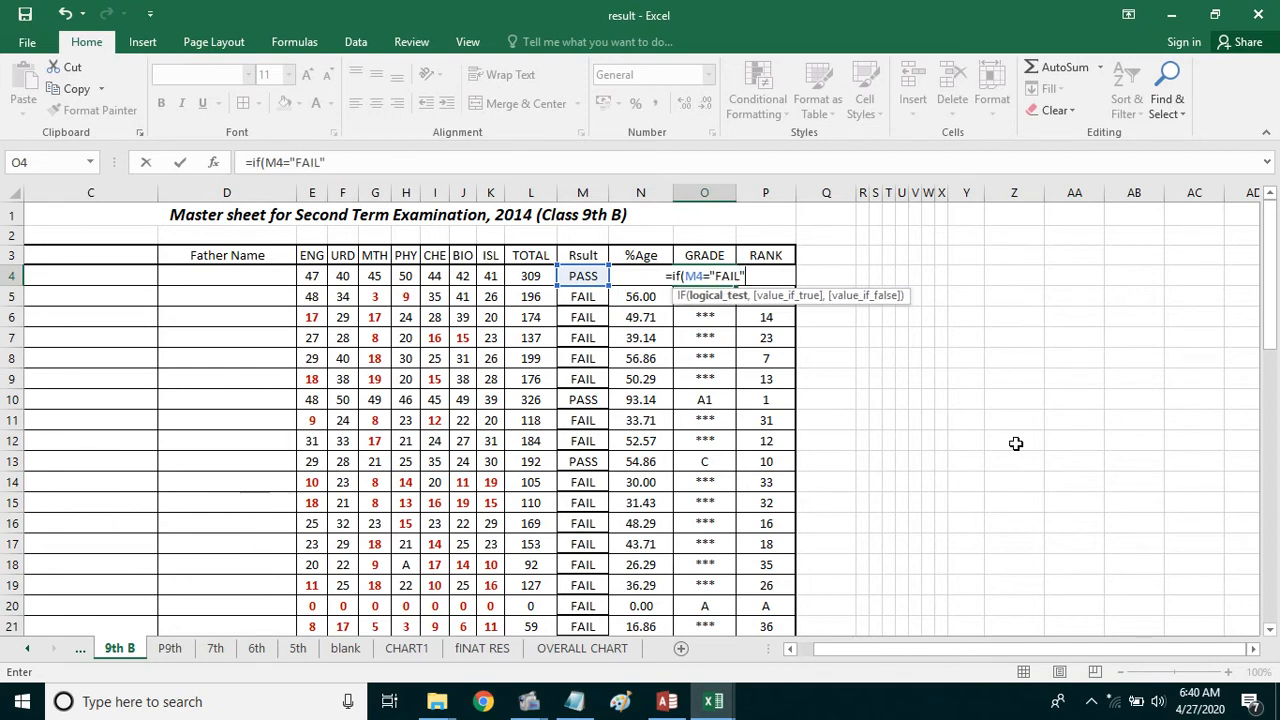
text(",)
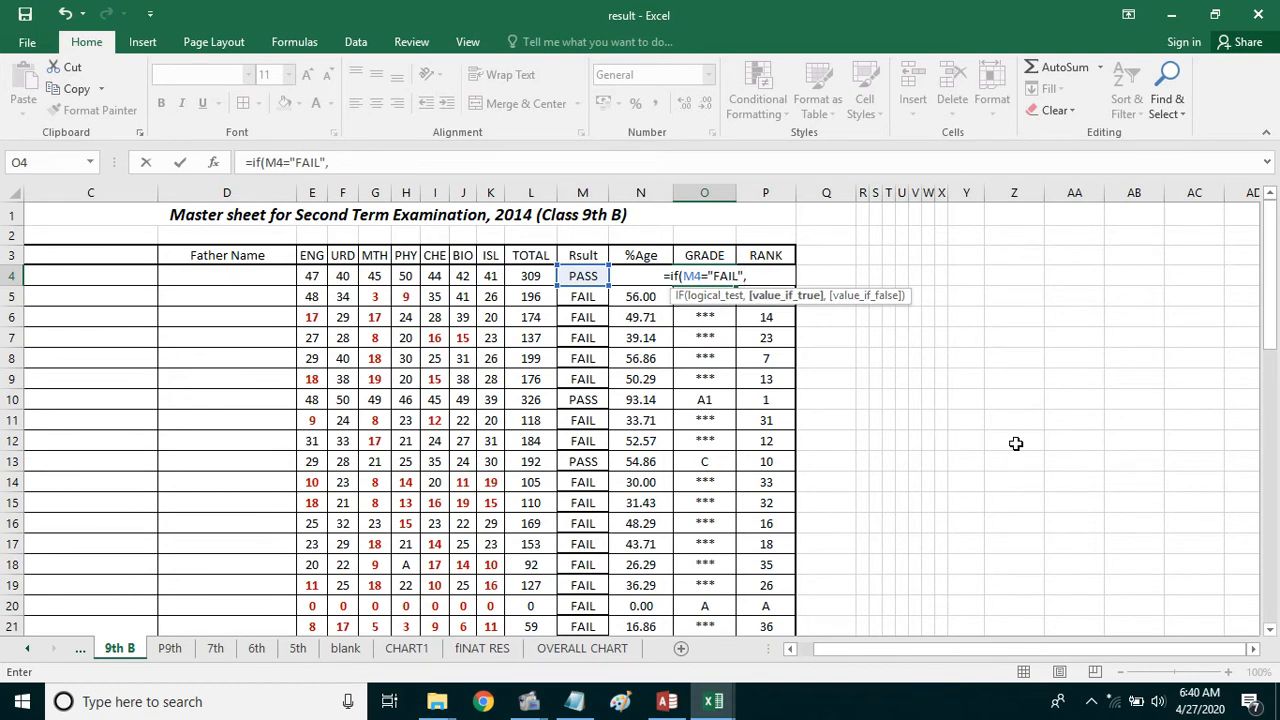
text("xxx)
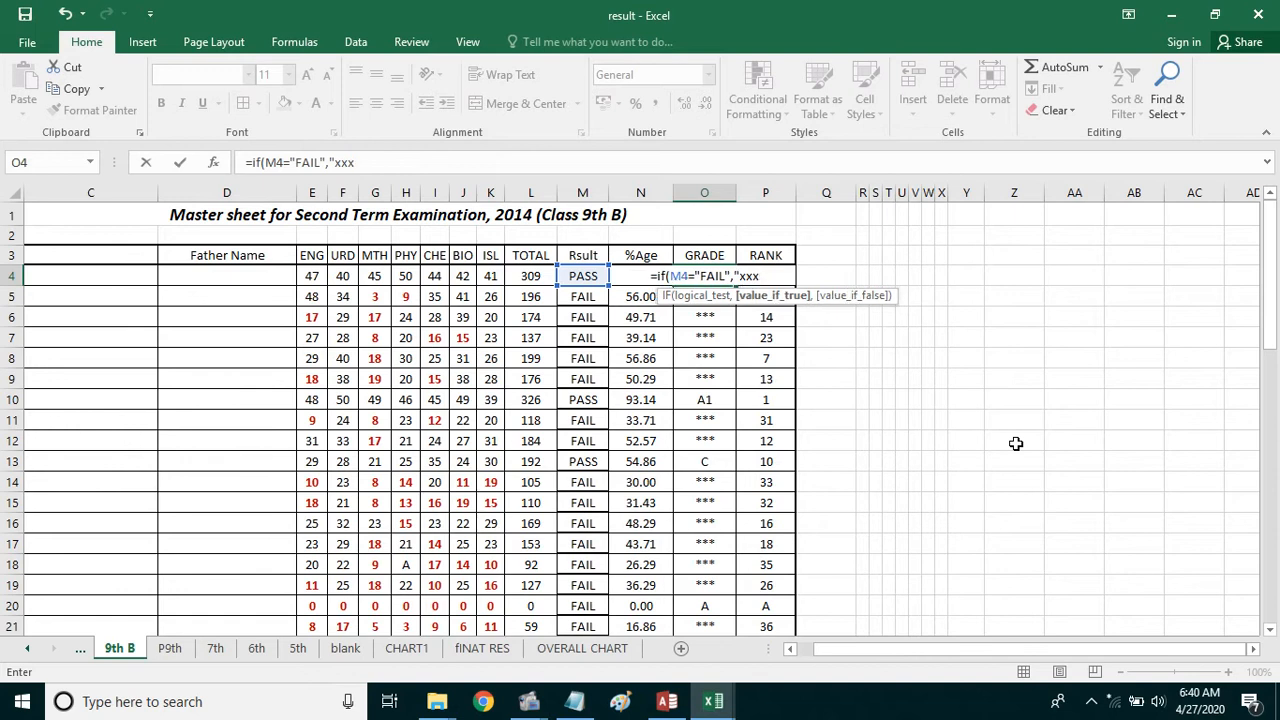
text(")
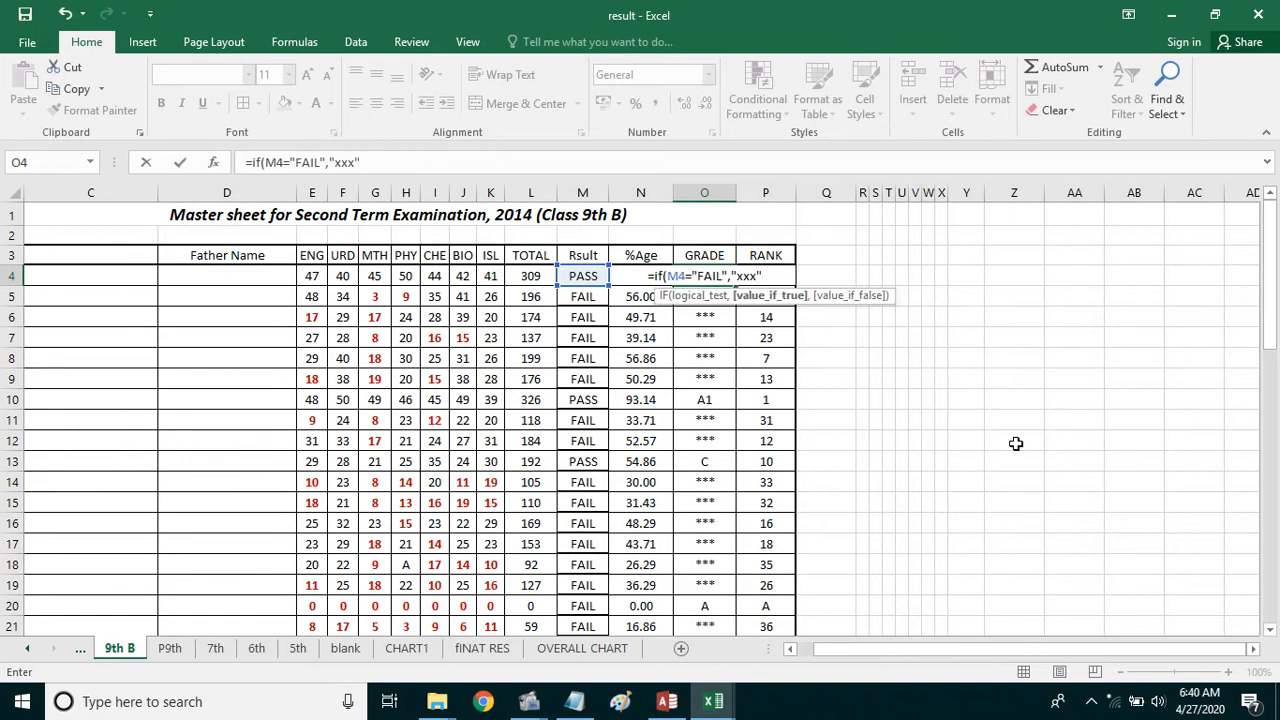
Nest a second IF as the false value, returning "E" when the percentage in N4 is below 40.
text(,if)
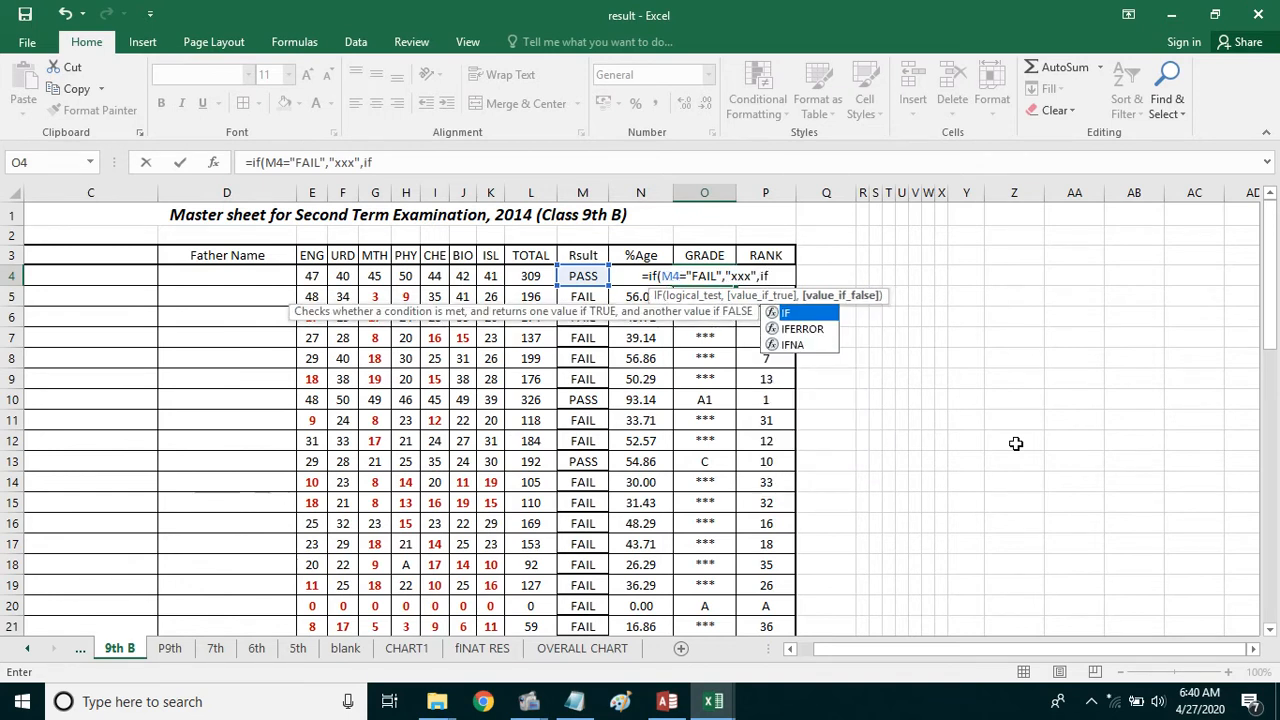
text(()
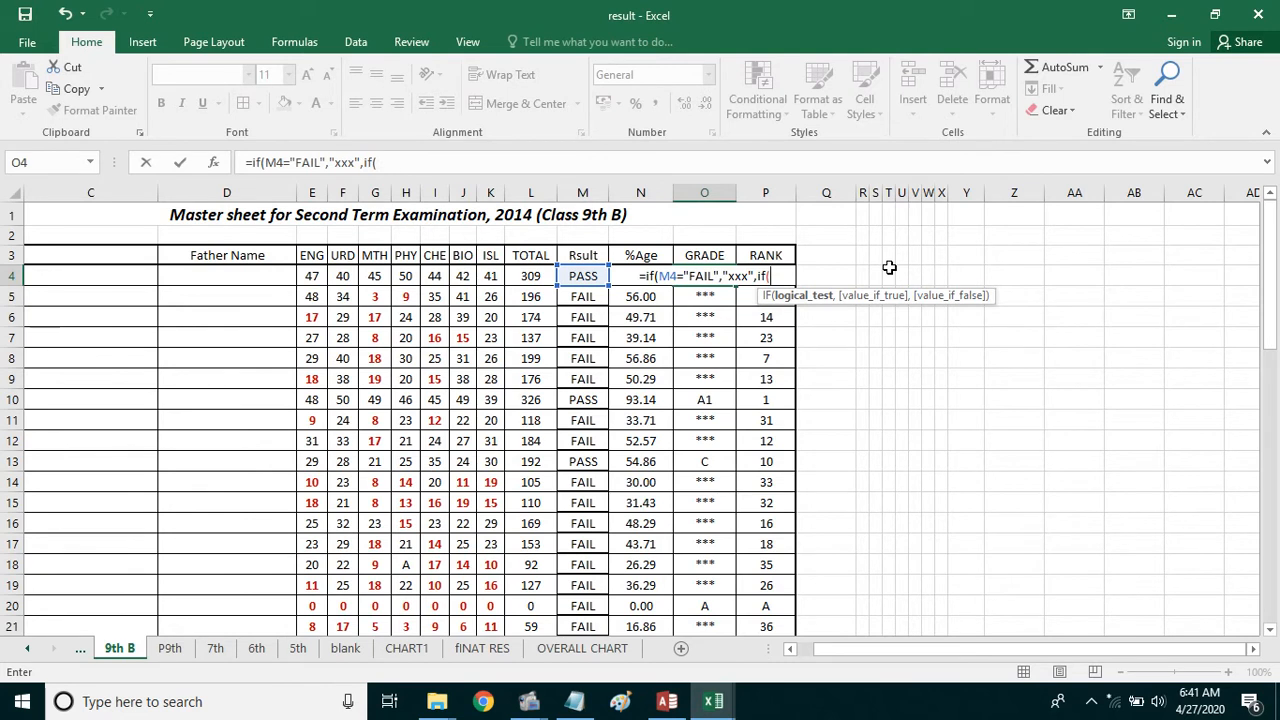
text(if)
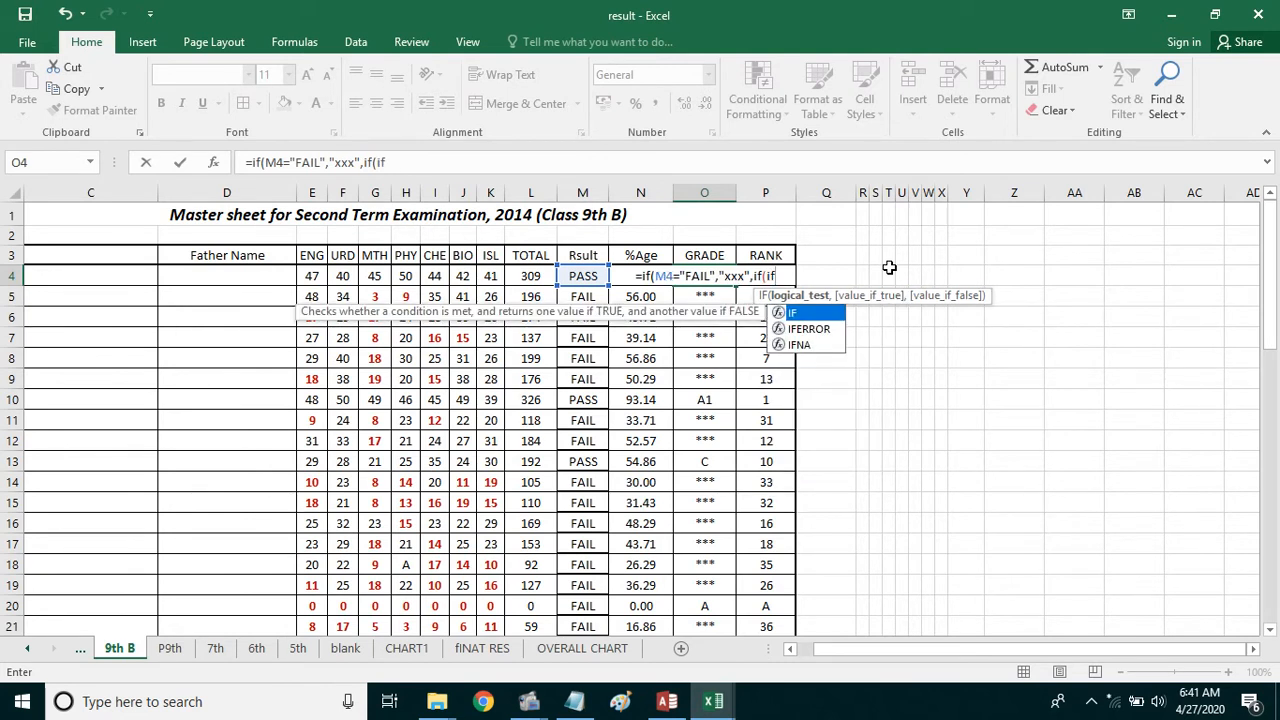
key(BackSpace)
key(BackSpace)
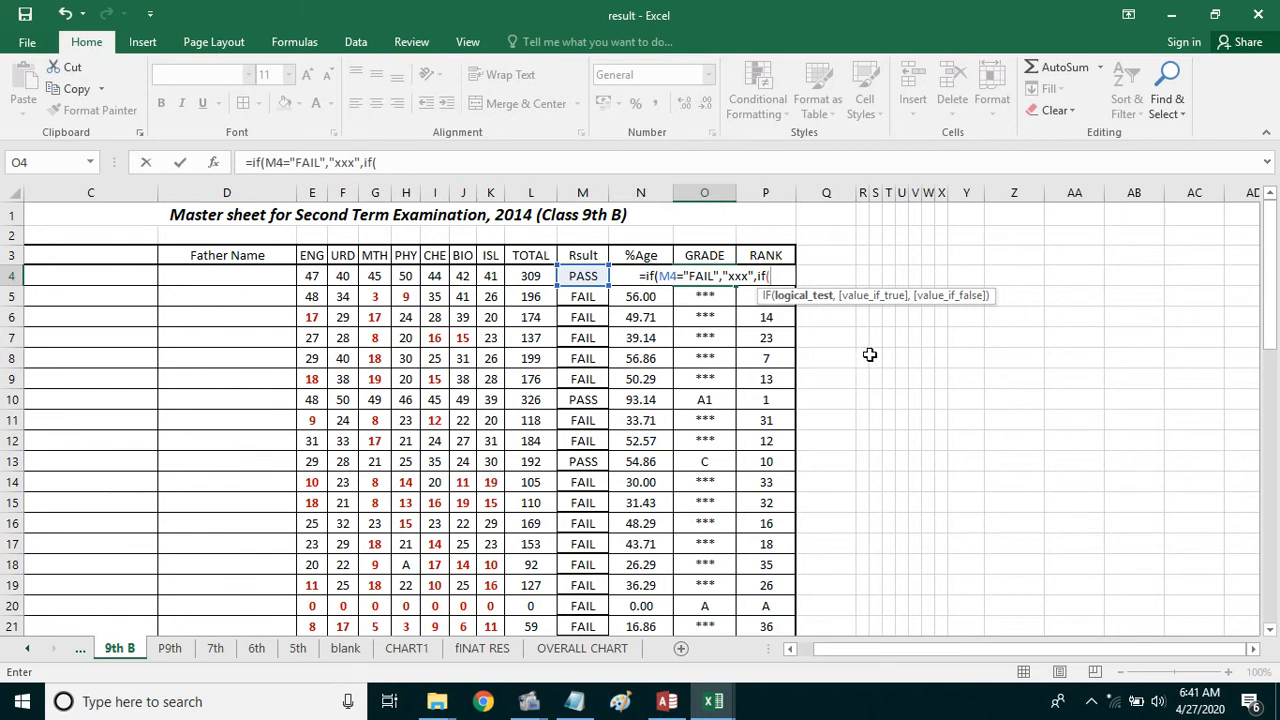
key(Left)
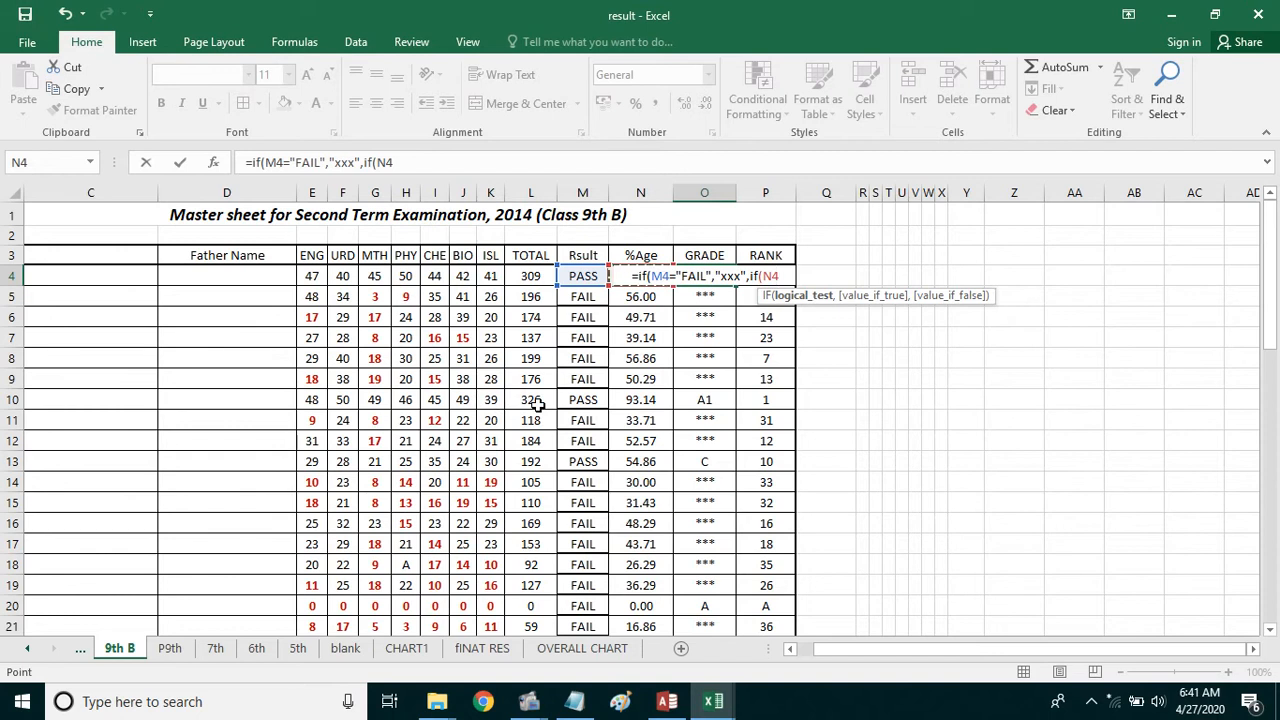
text(<)
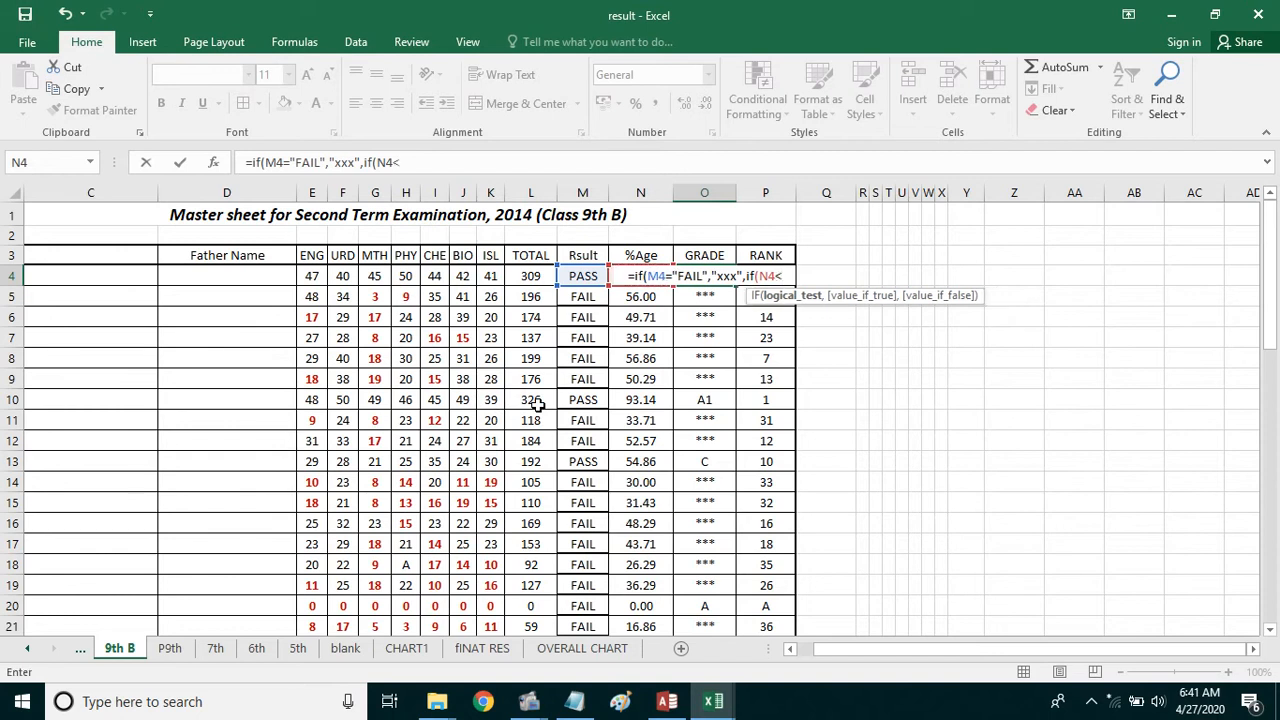
text(40,)
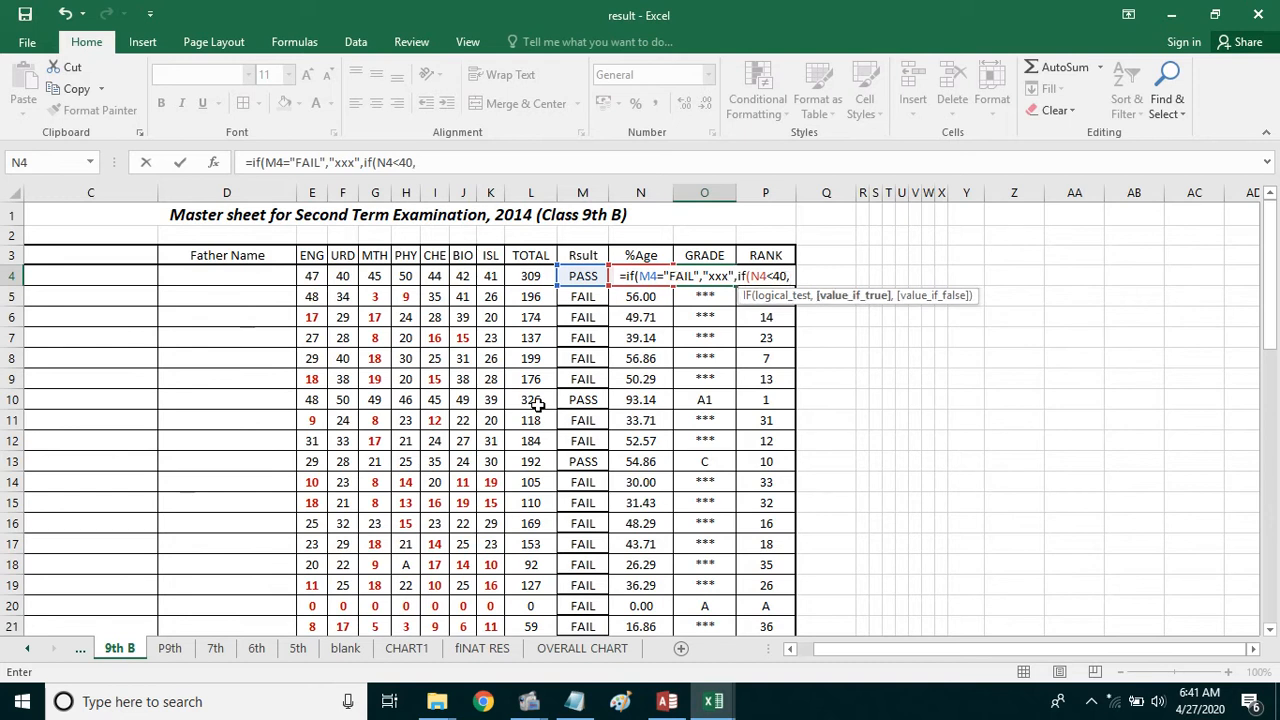
text(")
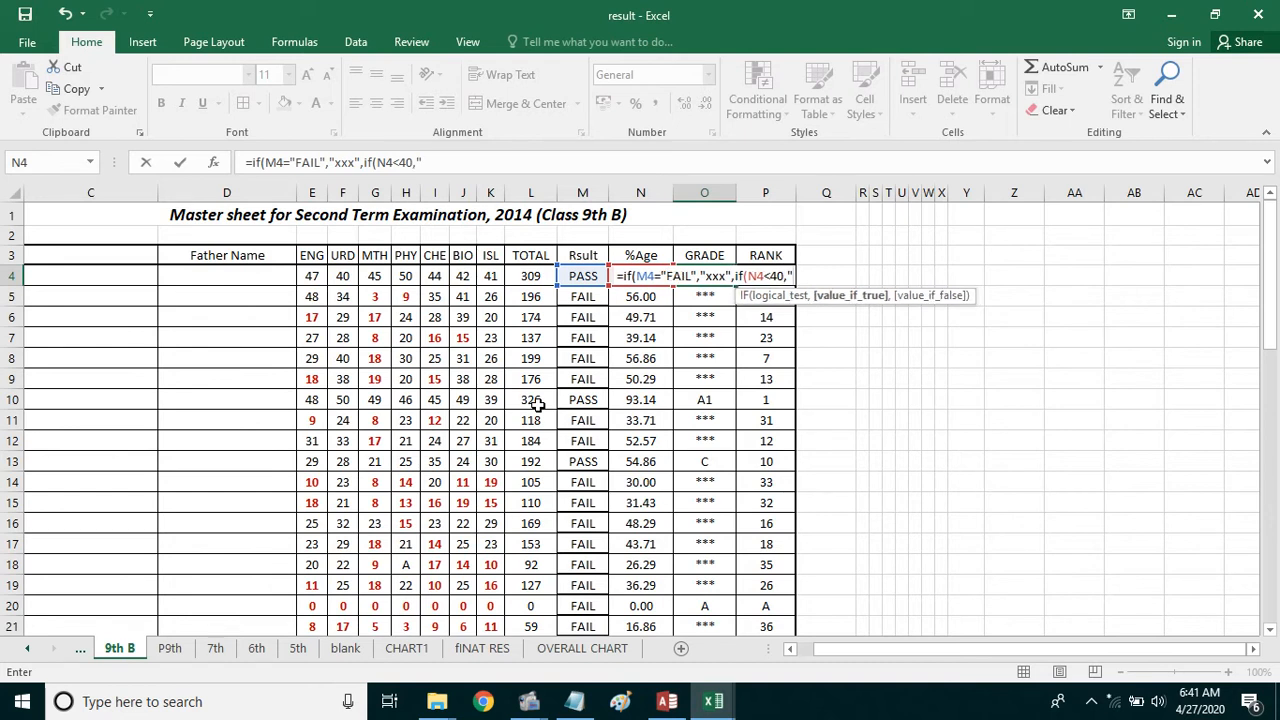
text(E",)
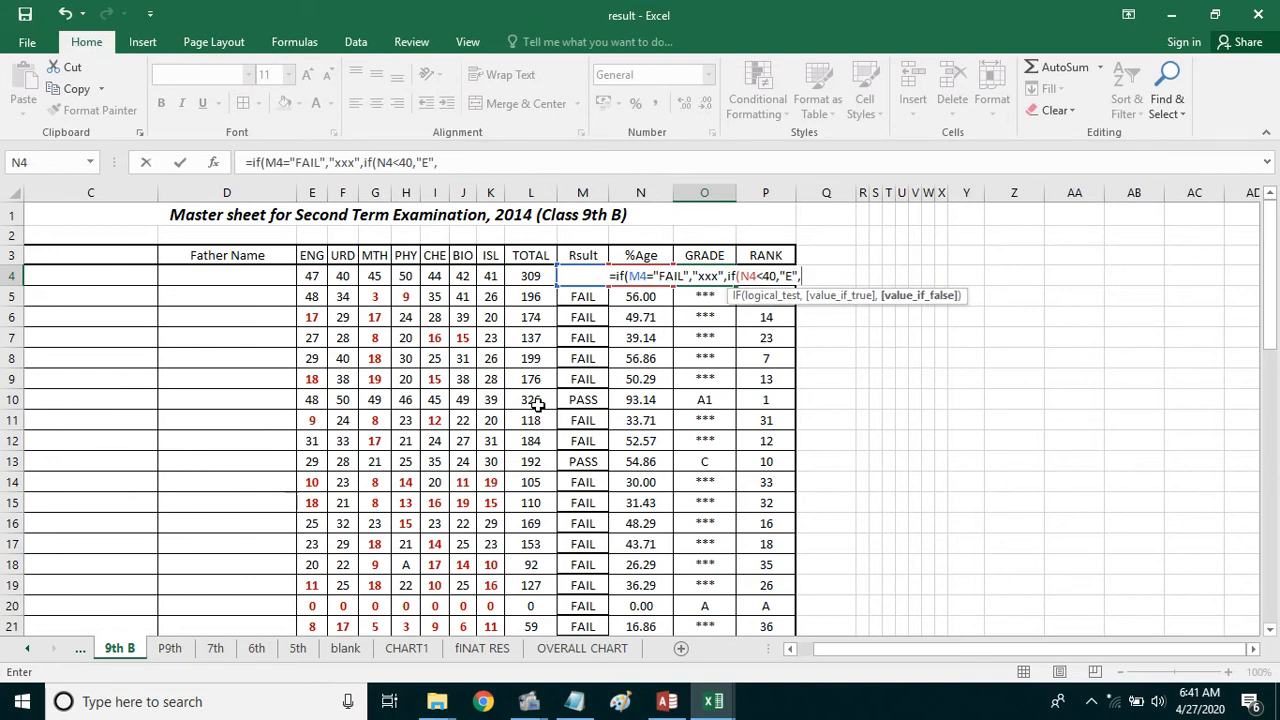
Nest a third IF that returns "D" when N4 is below 50, and add one closing parenthesis.
text(if)
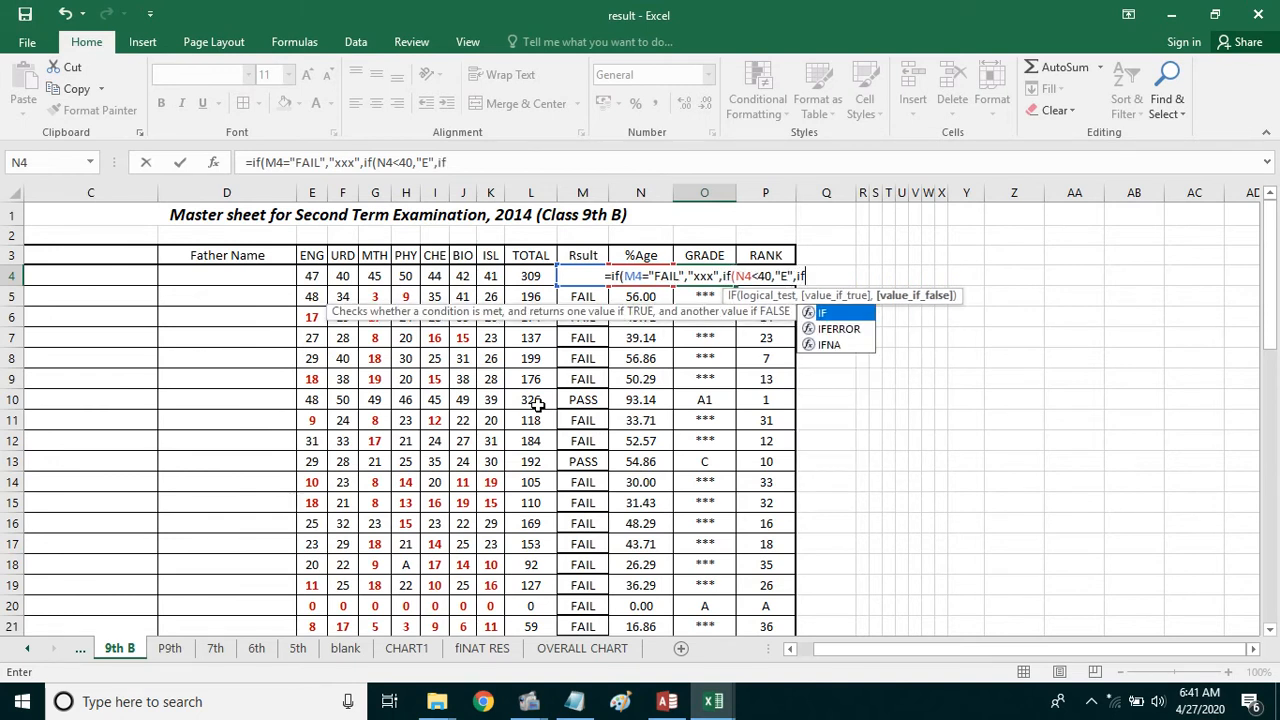
text(()
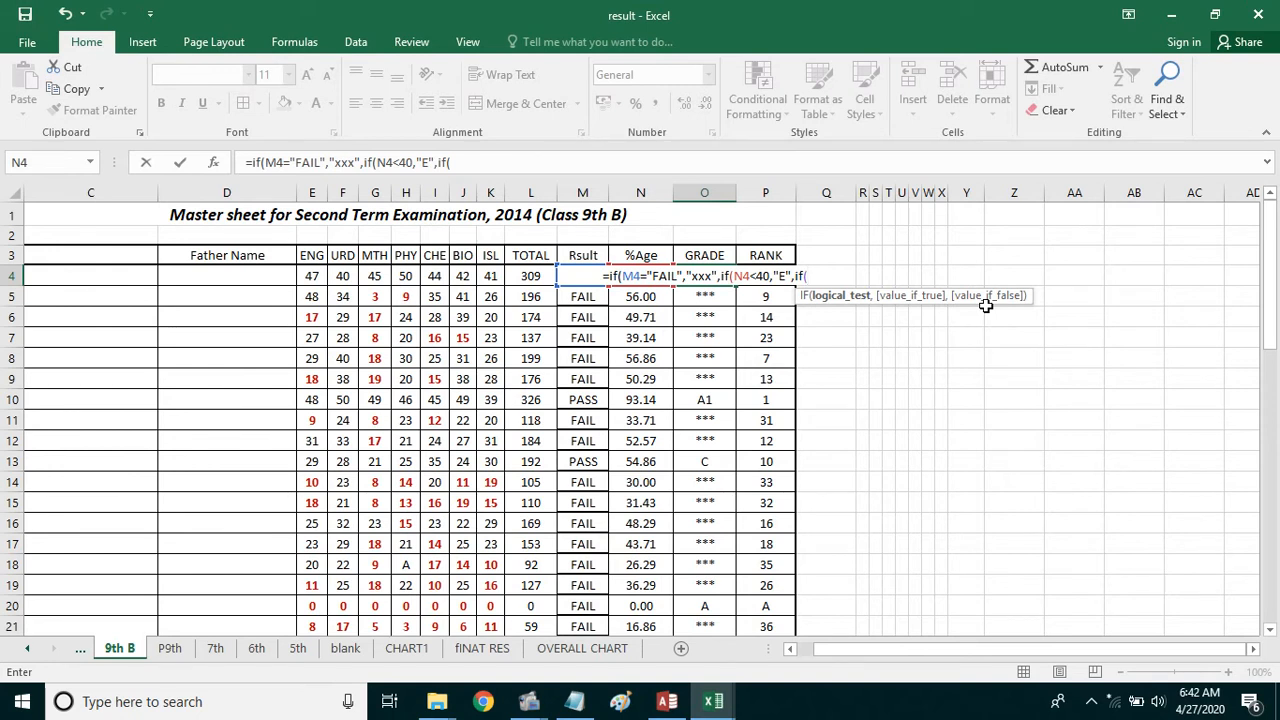
key(Left)
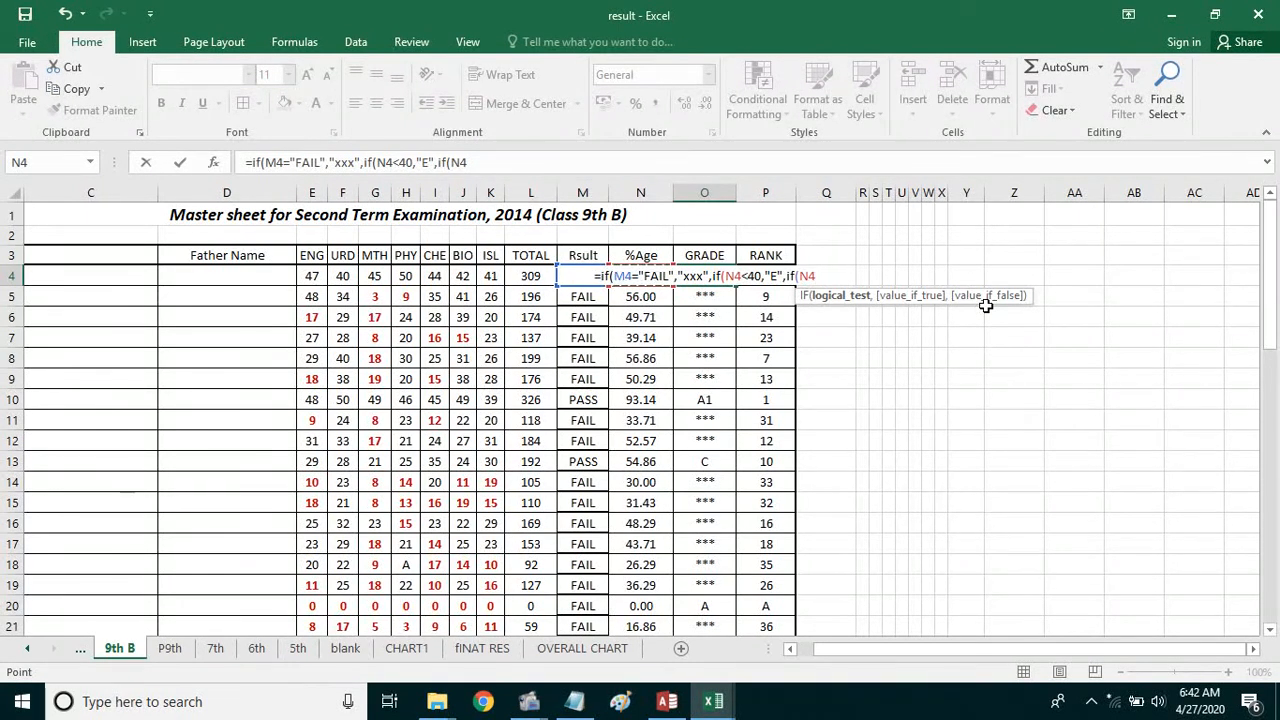
text(<)
text(5)
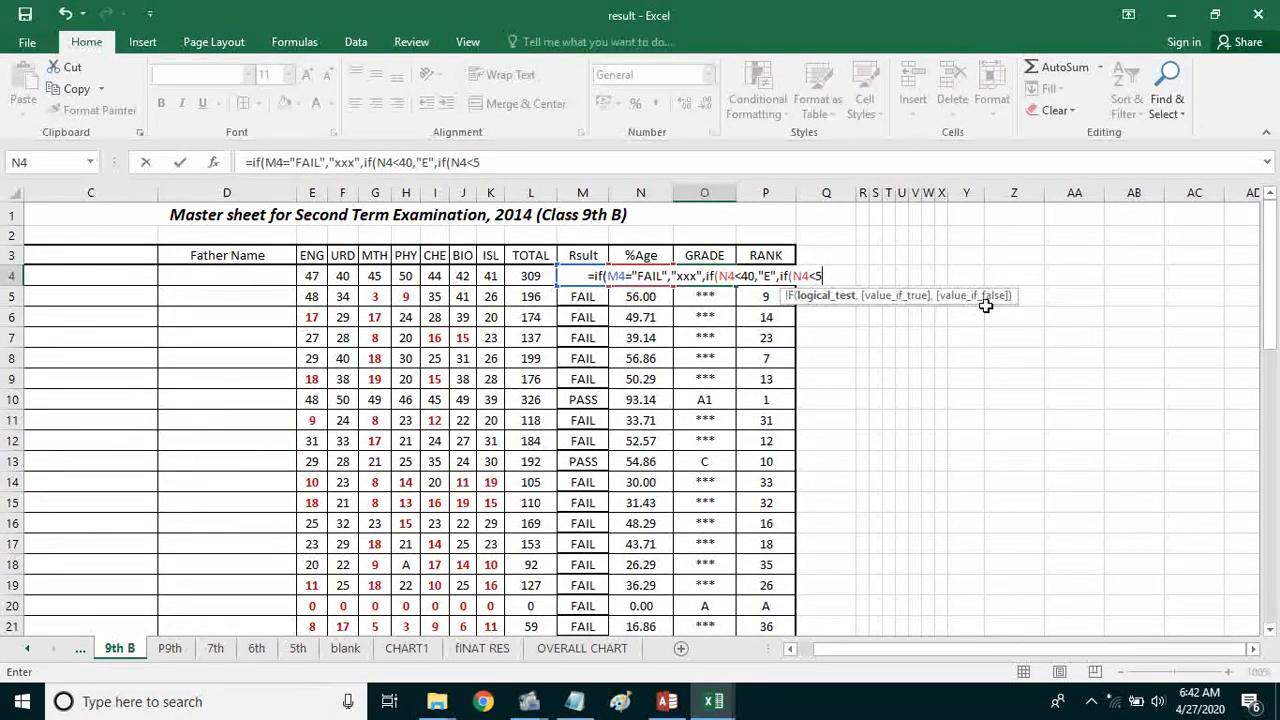
text(0,)
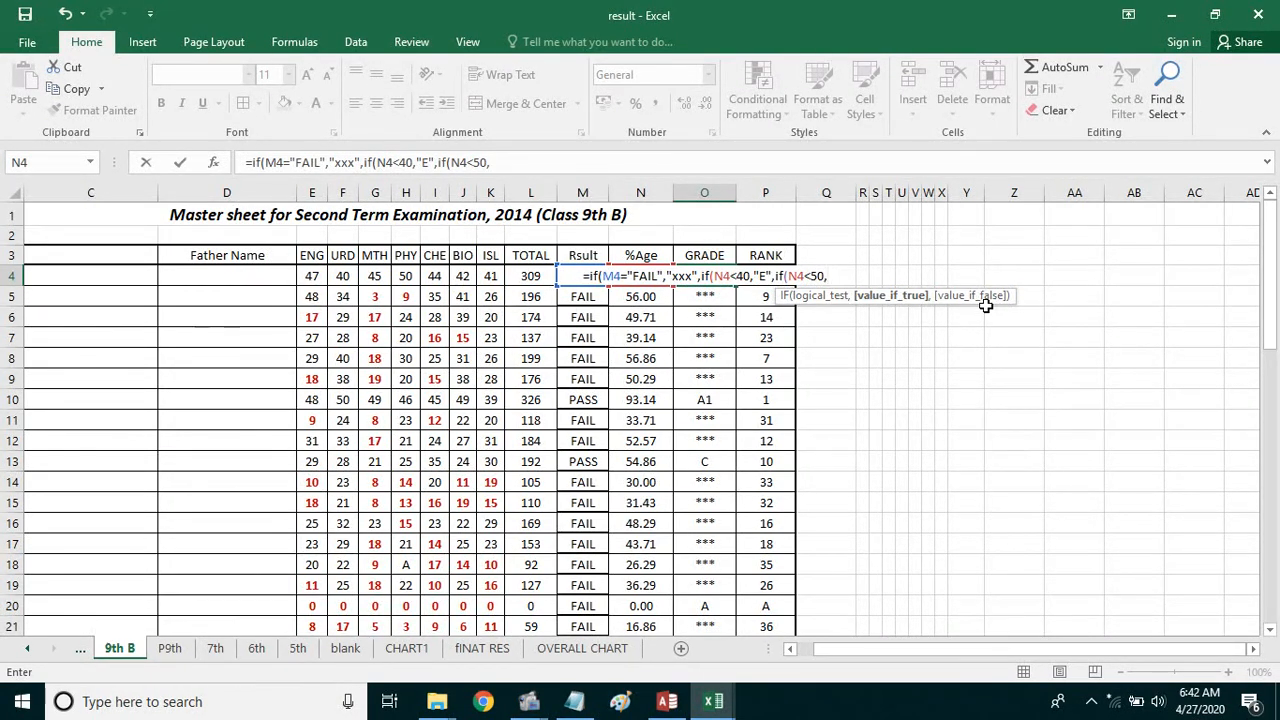
text("D")
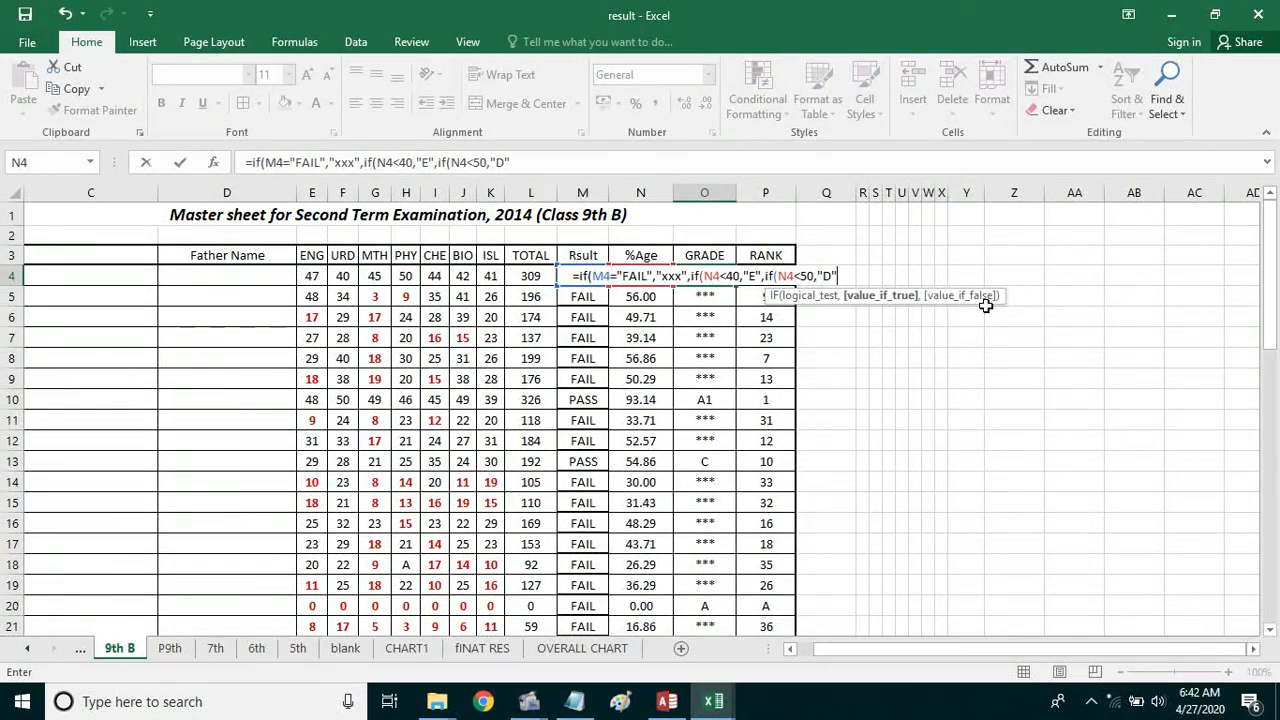
text())
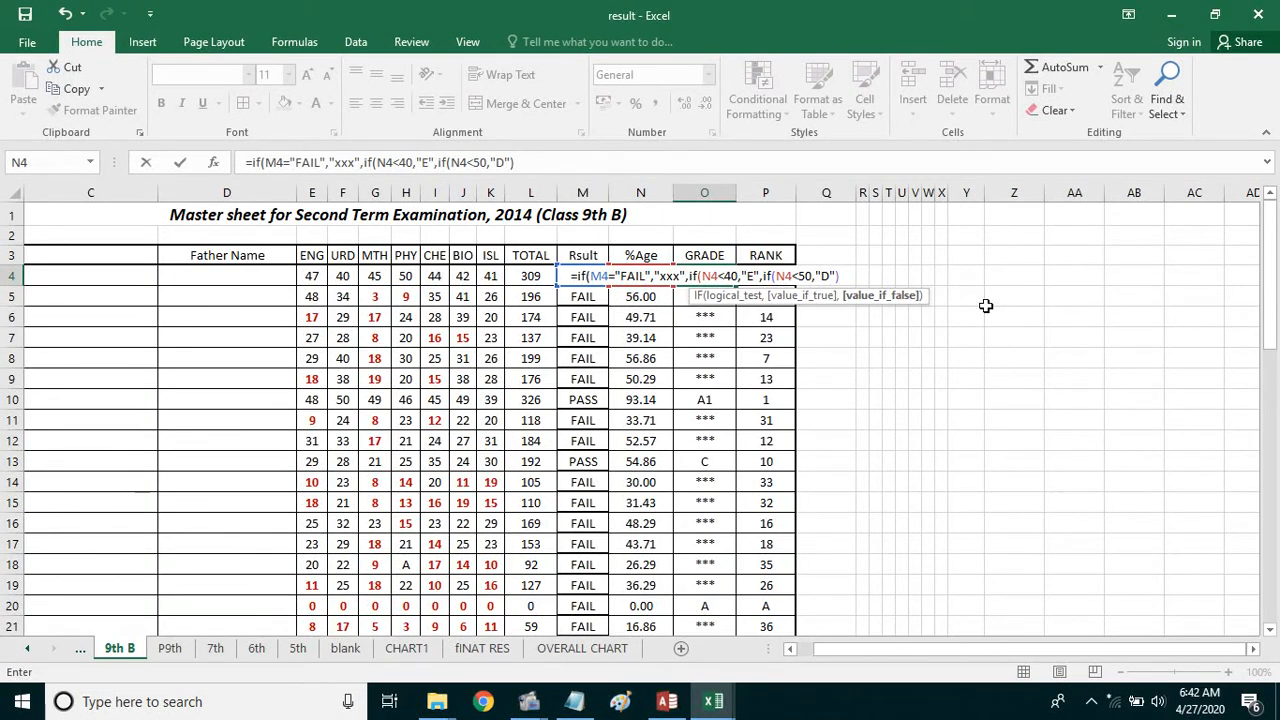
Close the nested IF formula in O4, enter it, and fill it down the GRADE column through O44.
text()))
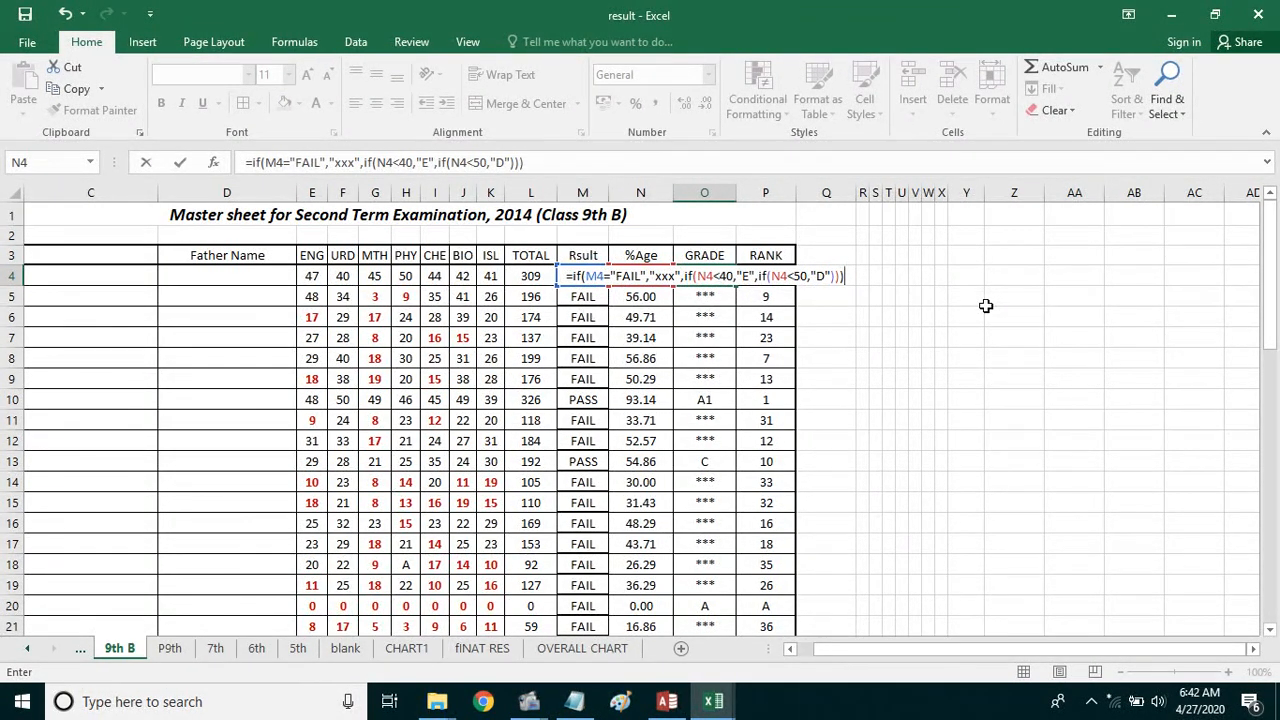
key(Return)
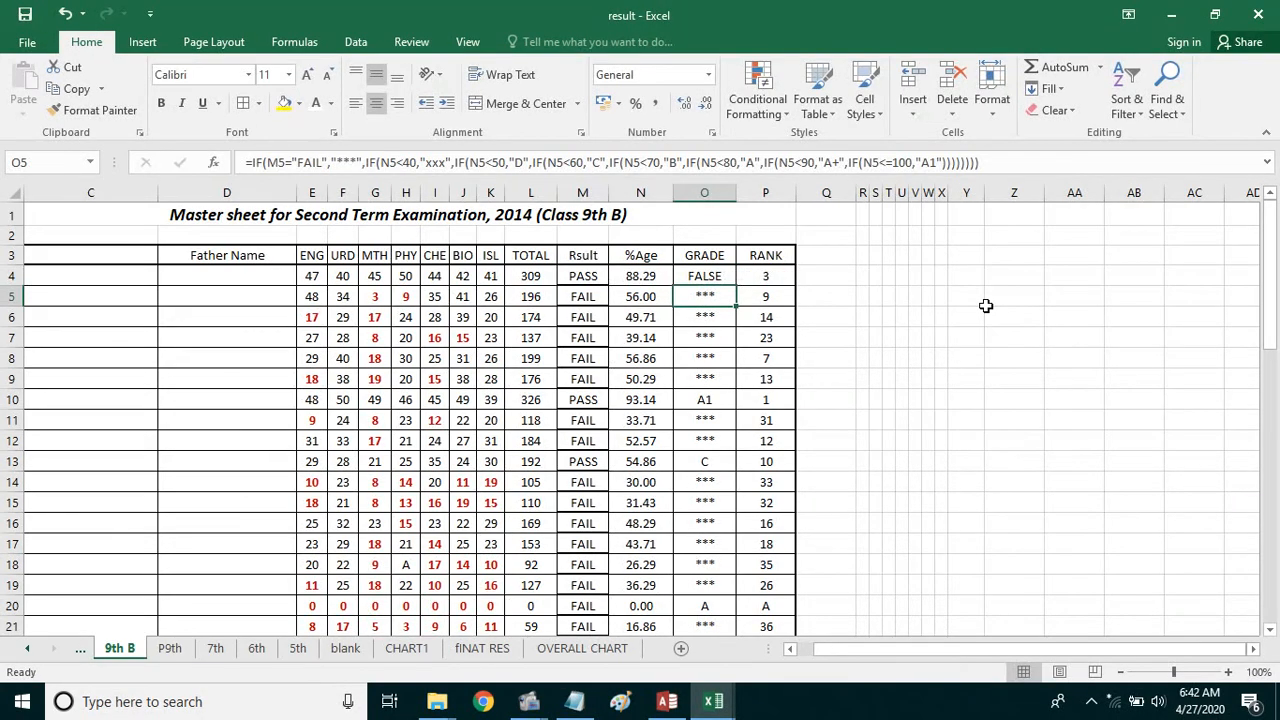
click(705, 277)
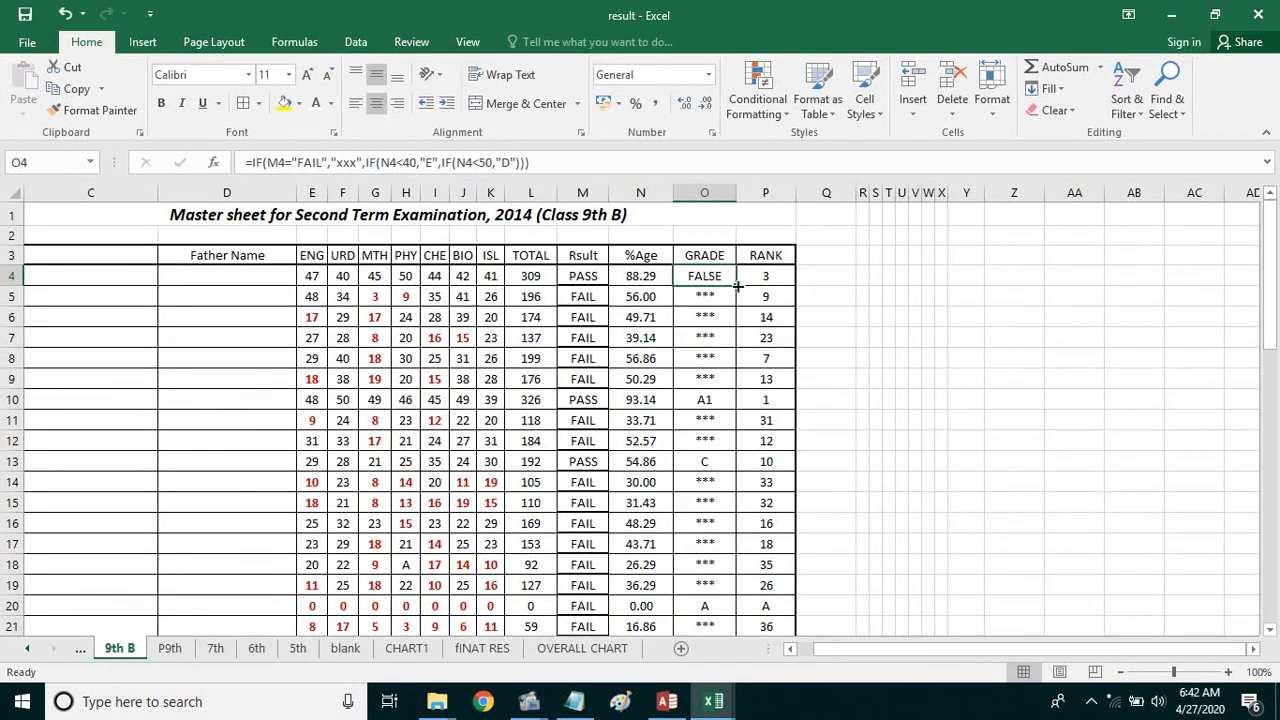
drag(736, 286, 738, 570)
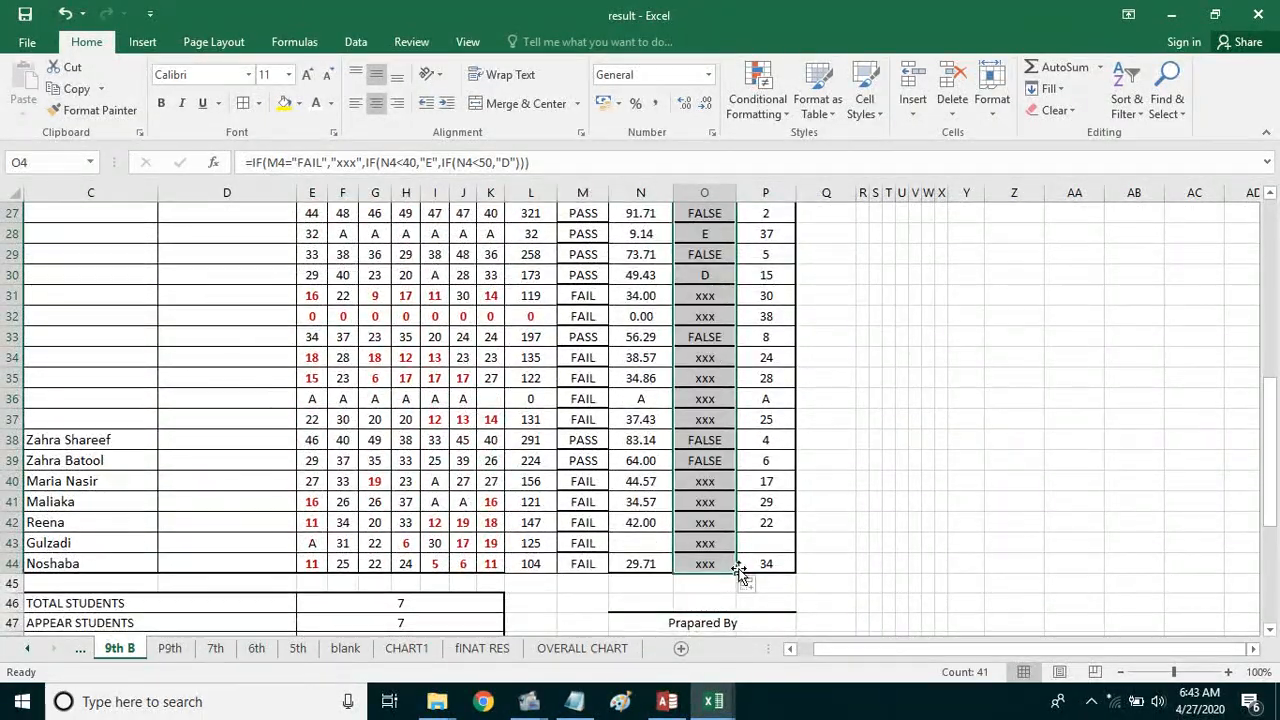
scroll(738, 570, up, 9)
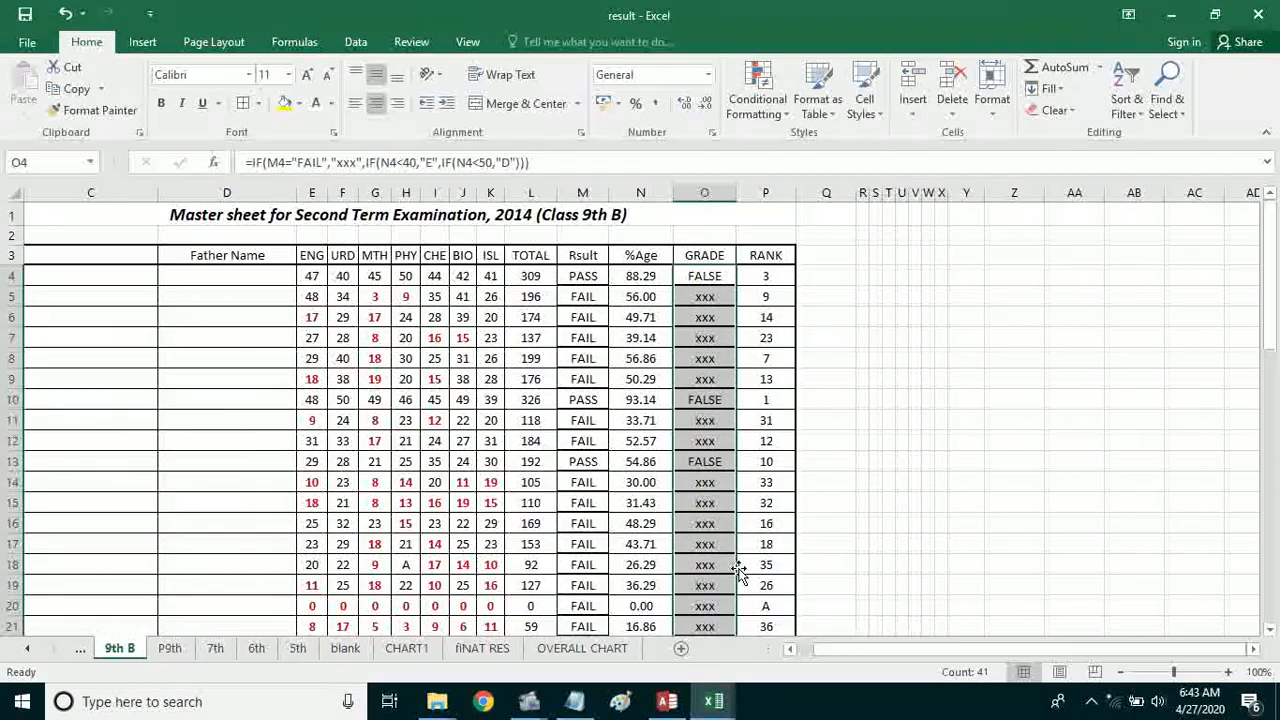
Check the filled grades, inspecting O10 and comparing the percentage in N28 with the grade in O28.
click(705, 405)
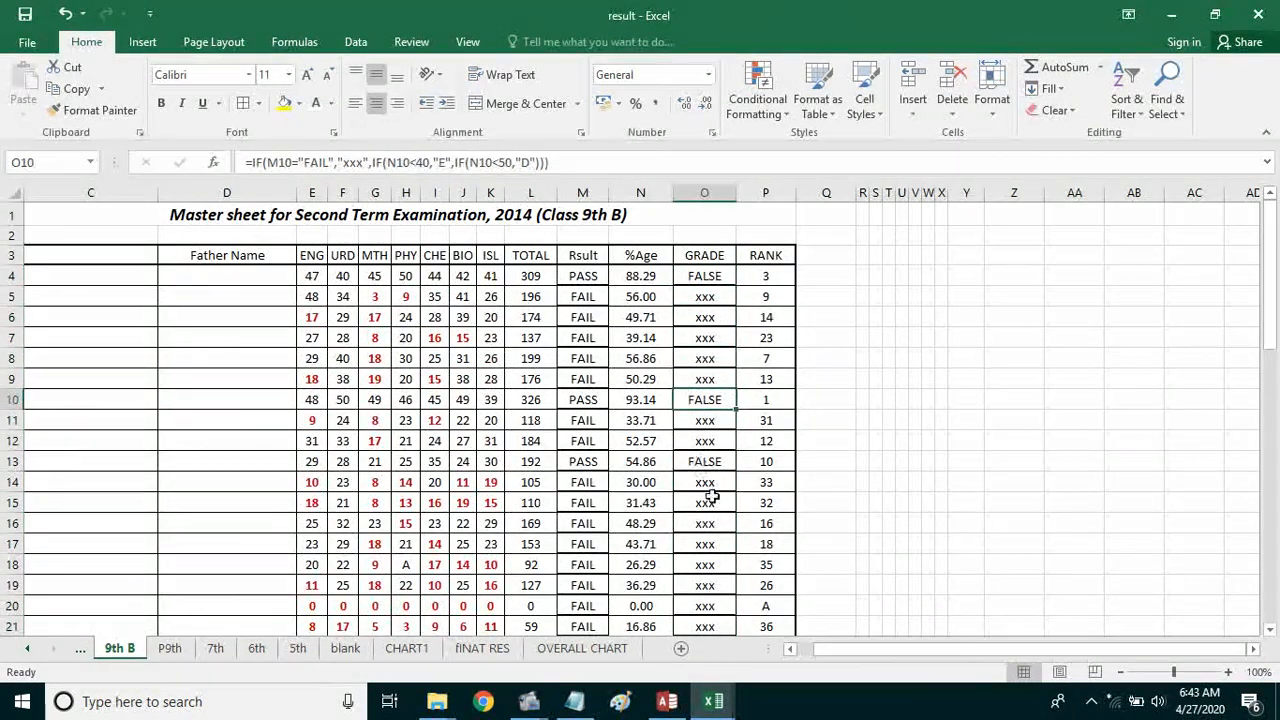
scroll(712, 490, down, 3)
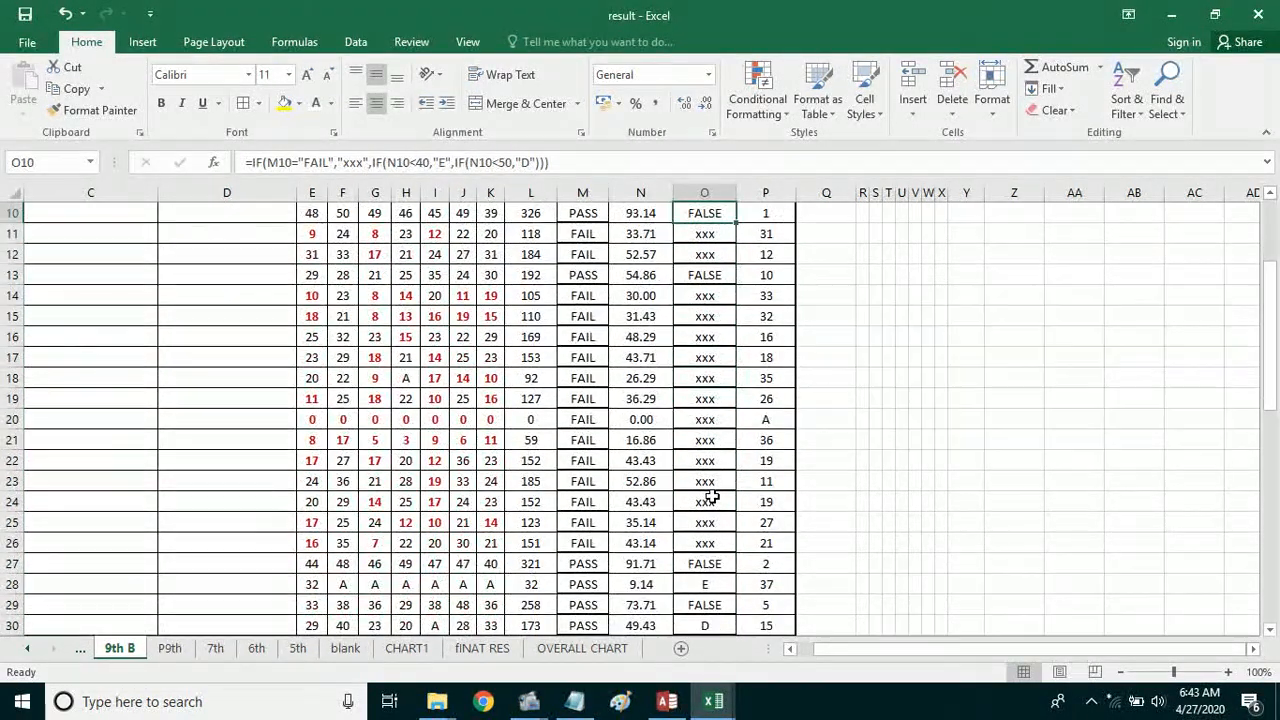
click(638, 588)
scroll(638, 591, down, 1)
scroll(638, 591, down, 1)
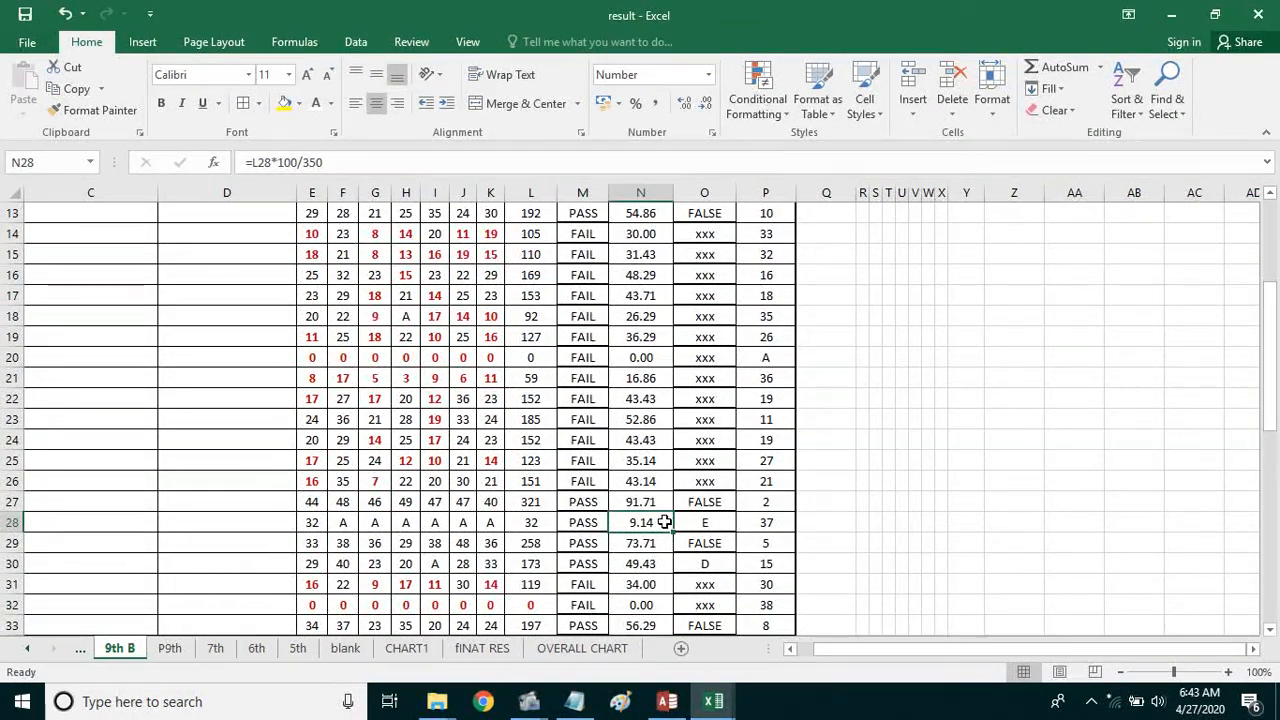
click(703, 523)
click(650, 521)
click(700, 522)
scroll(697, 522, up, 4)
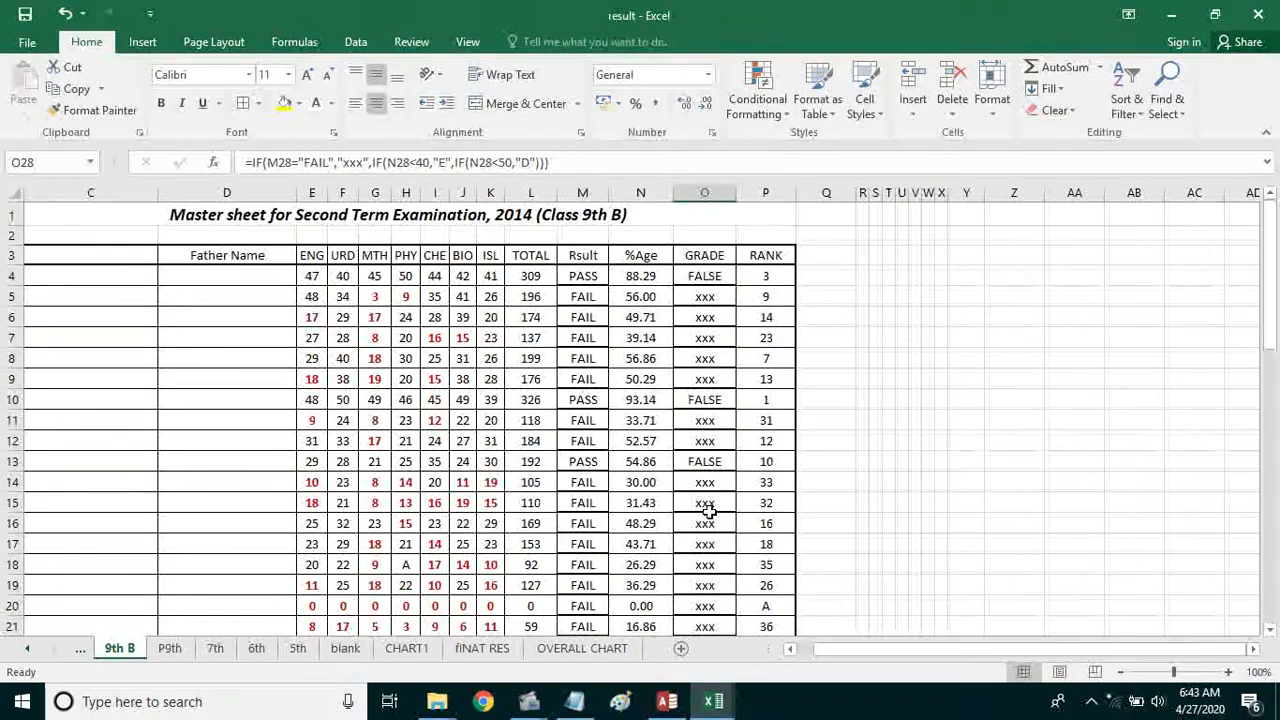
Nest a fourth IF in O4 as the false value after "D", with the logical test N4<35.
click(698, 276)
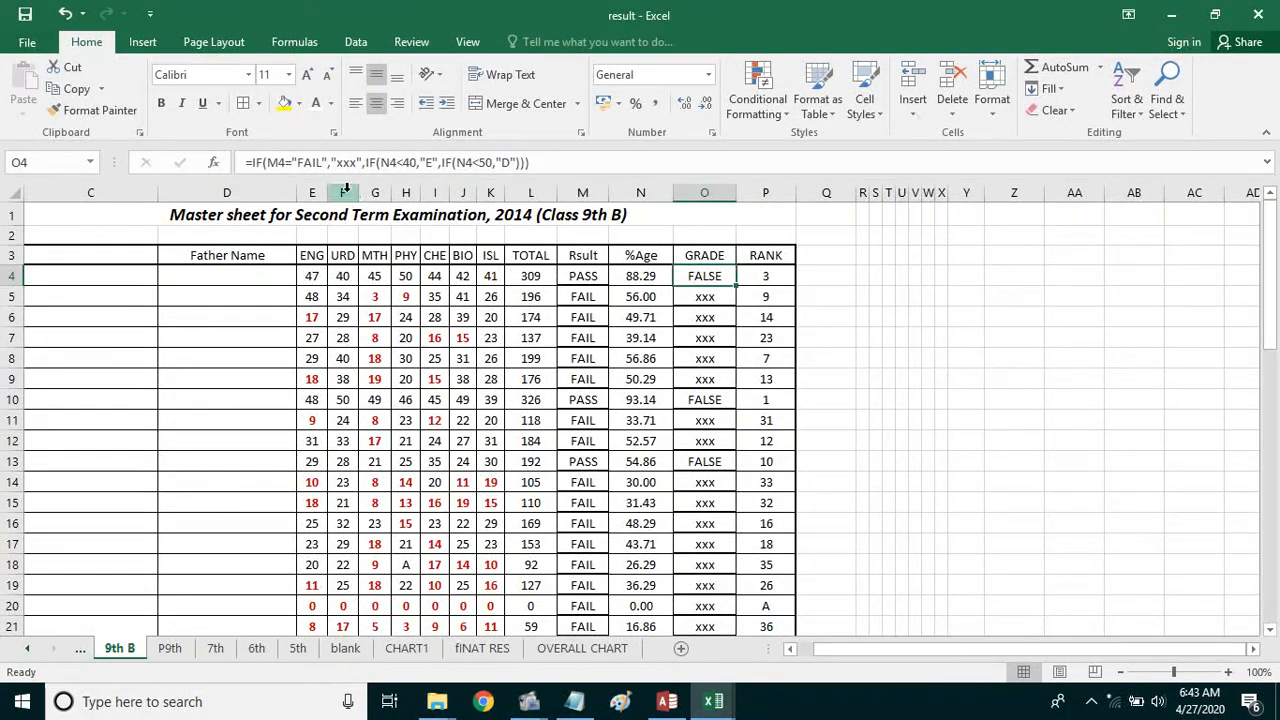
click(527, 165)
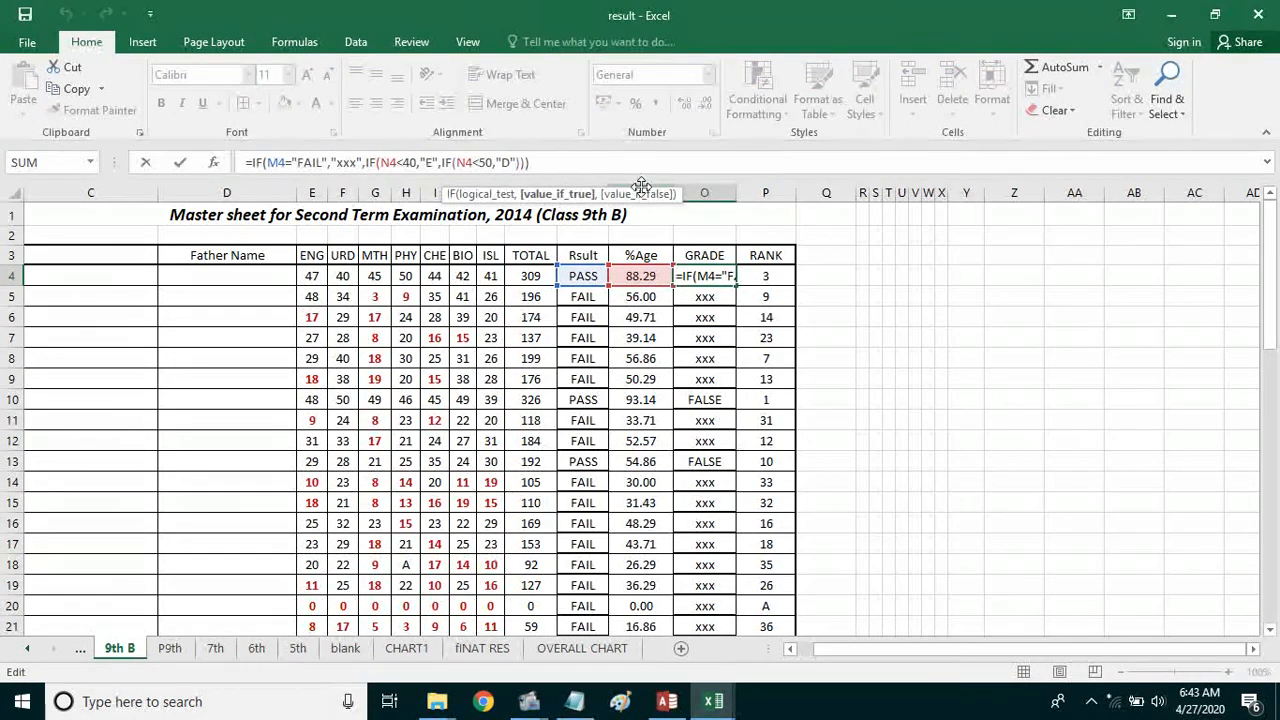
text(,if)
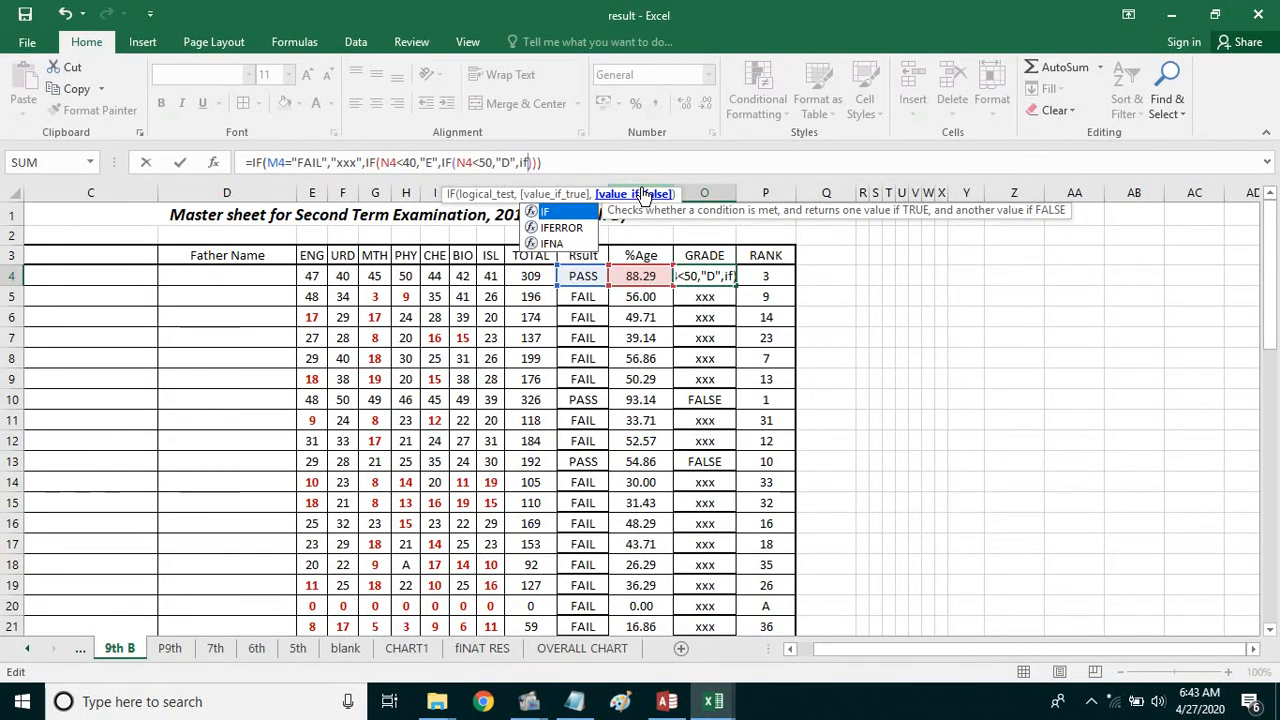
text(())
key(Left)
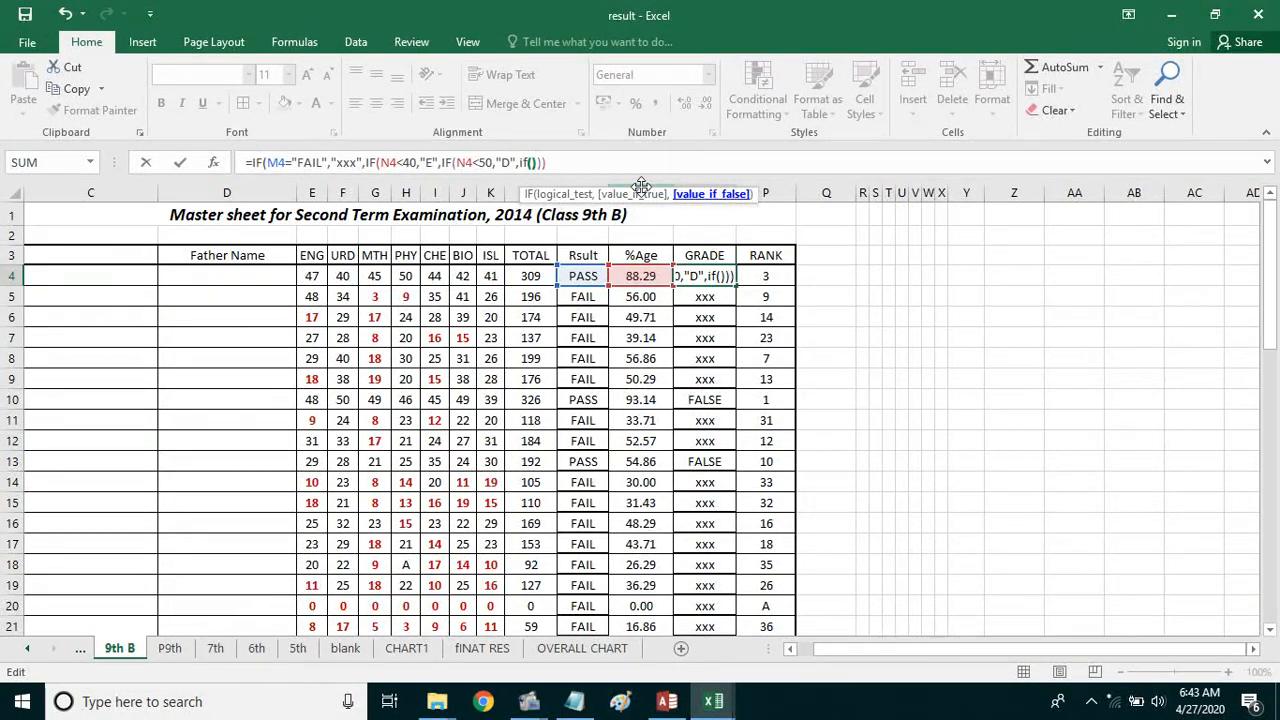
key(Left)
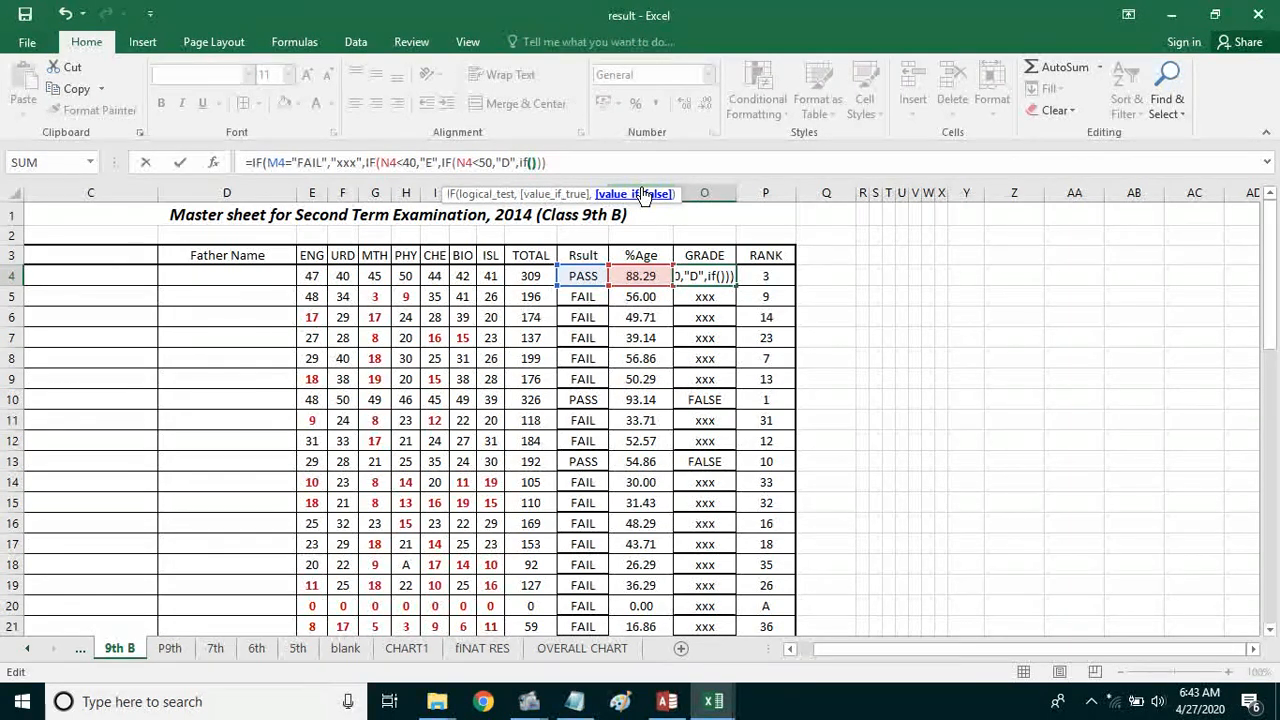
key(Right)
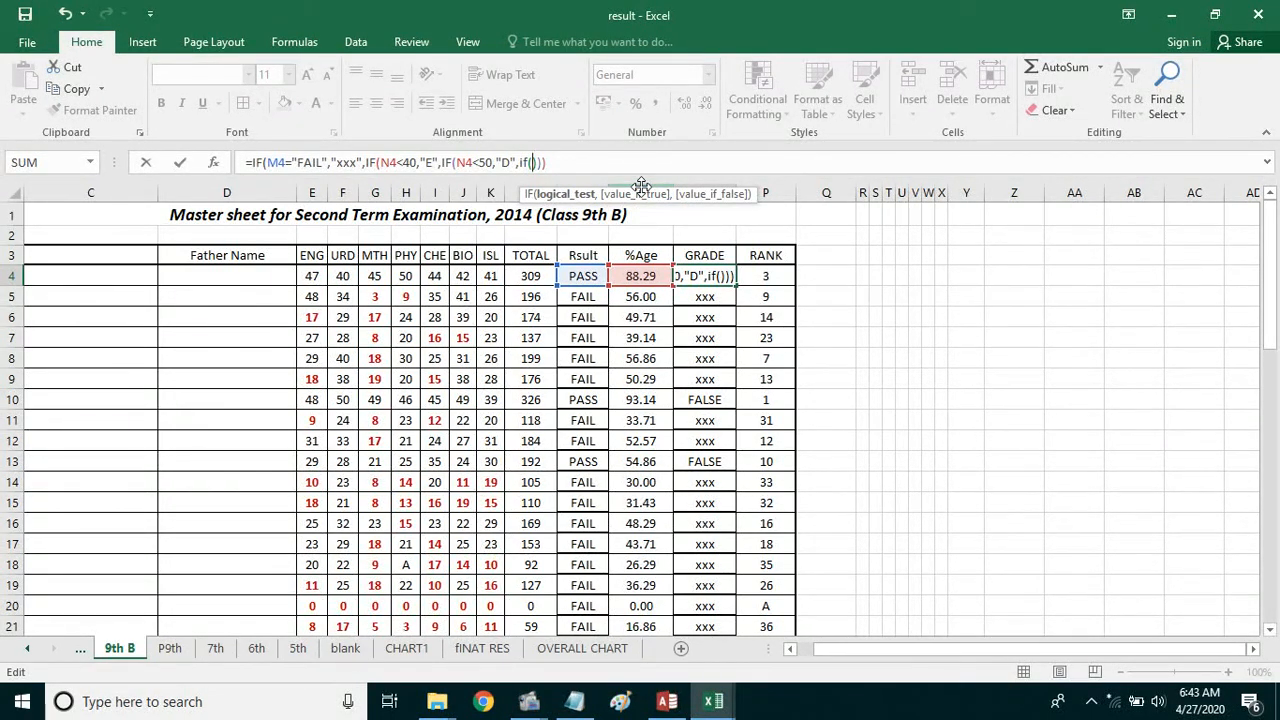
text(n)
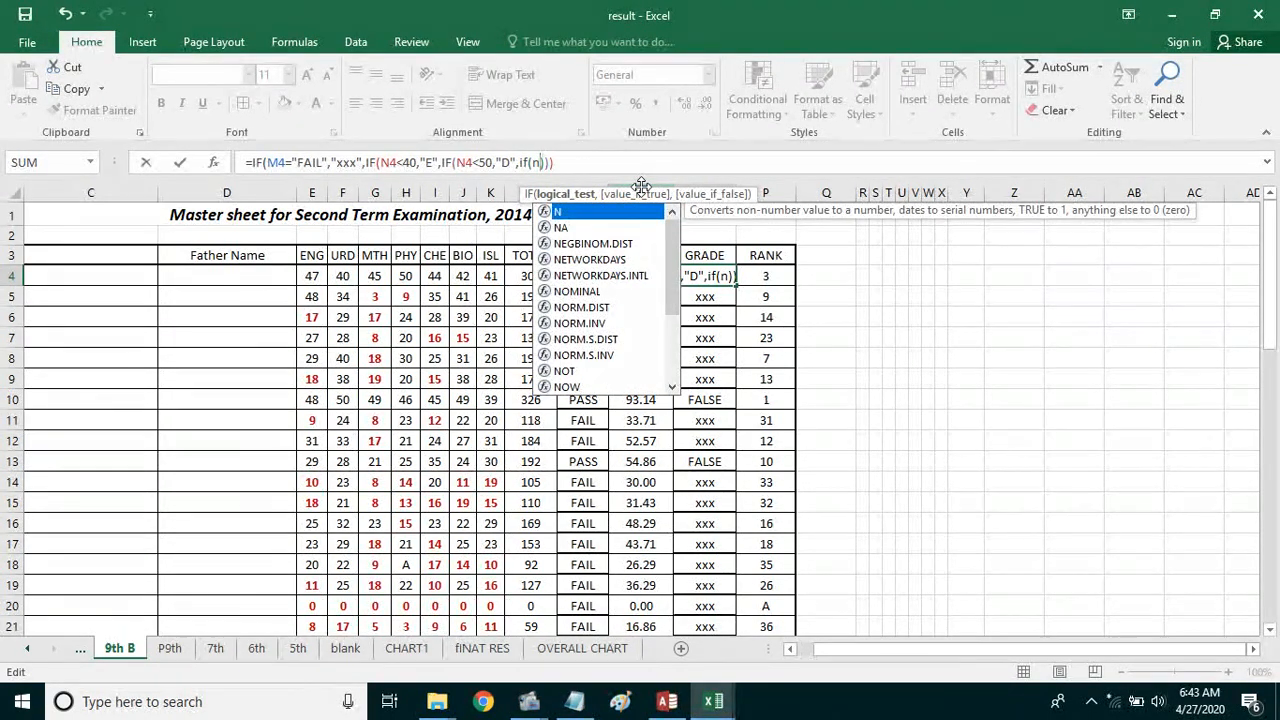
text(4)
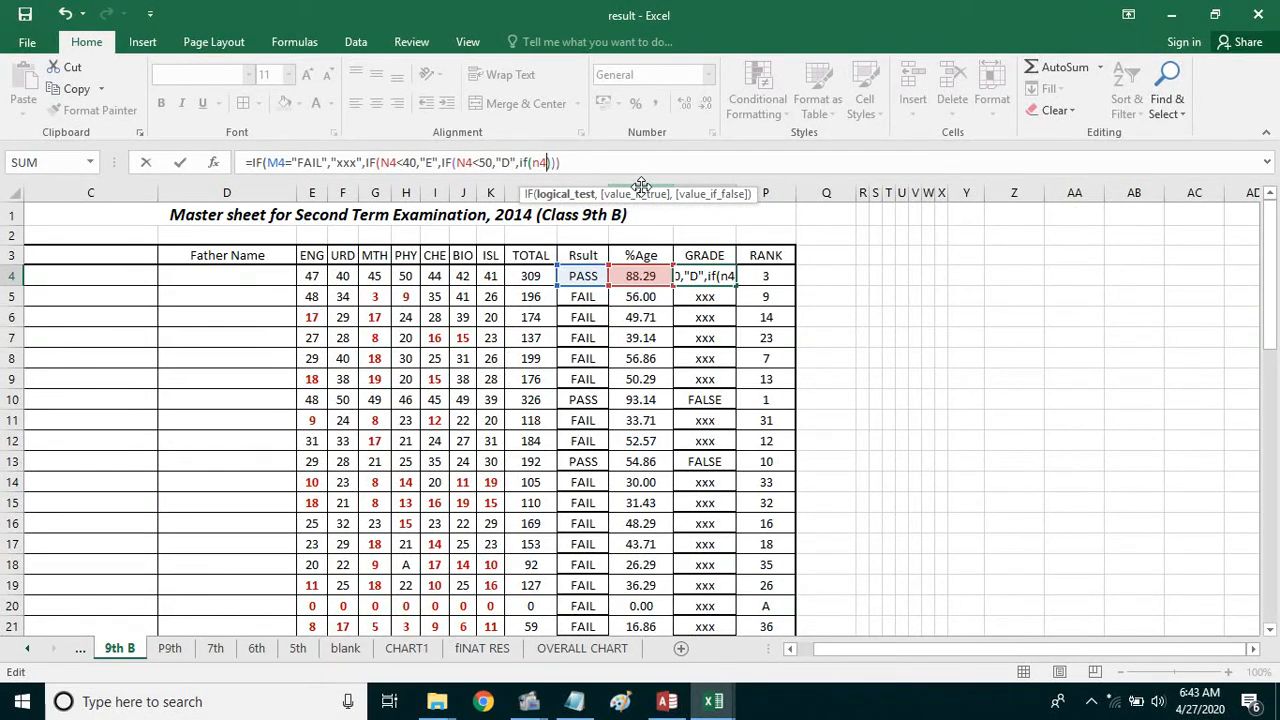
text(<35)
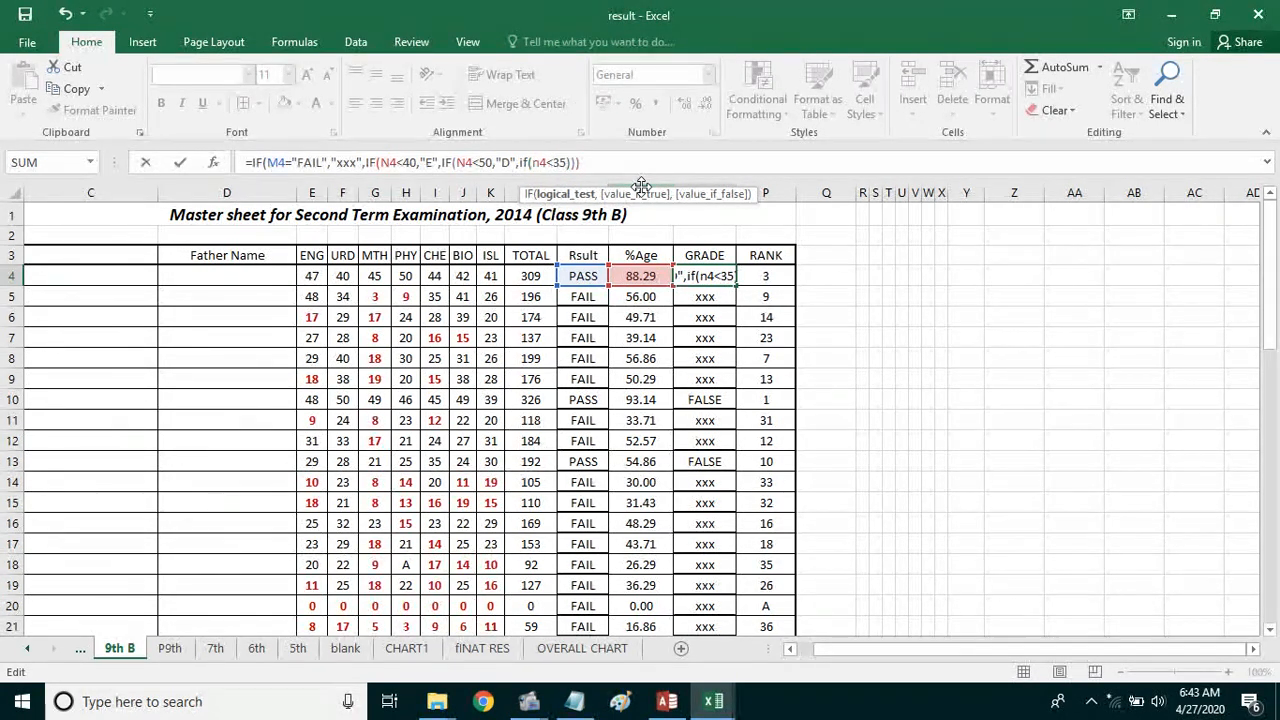
Set the fourth IF's true value to "xxx", complete the closing parentheses, and enter the formula in O4.
text(,)
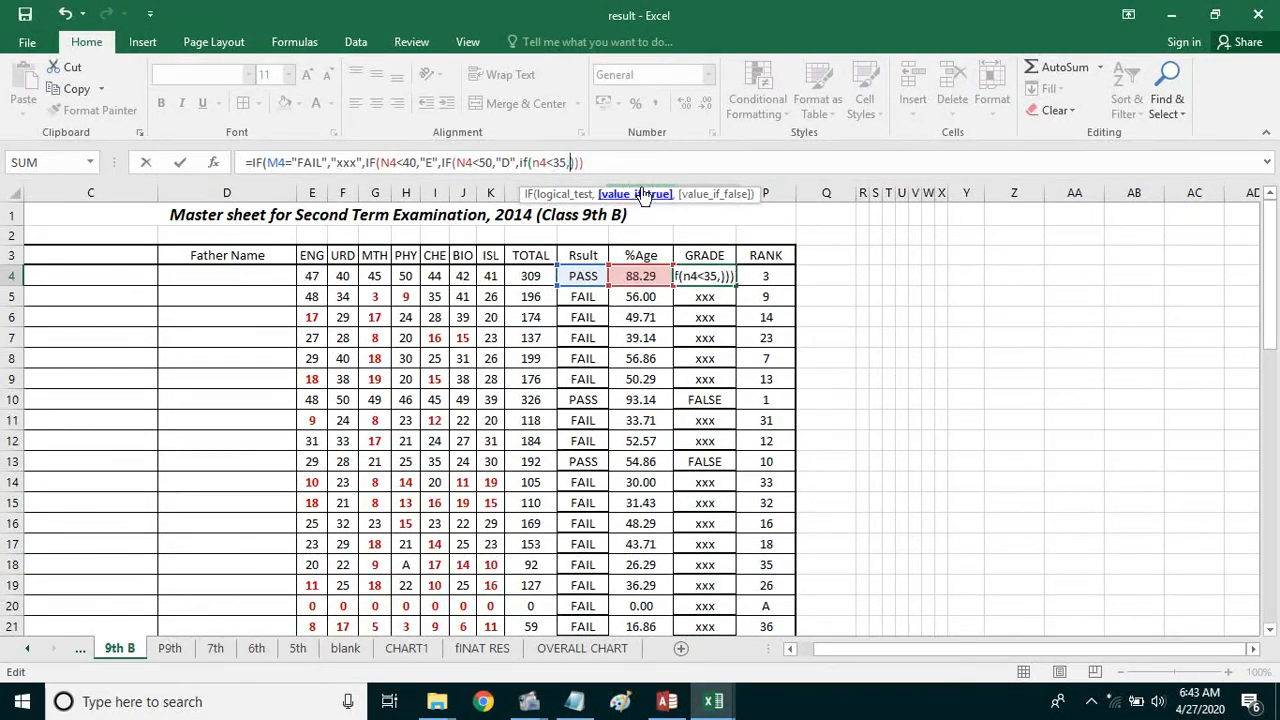
text(xx)
key(BackSpace)
key(BackSpace)
text("xxx")
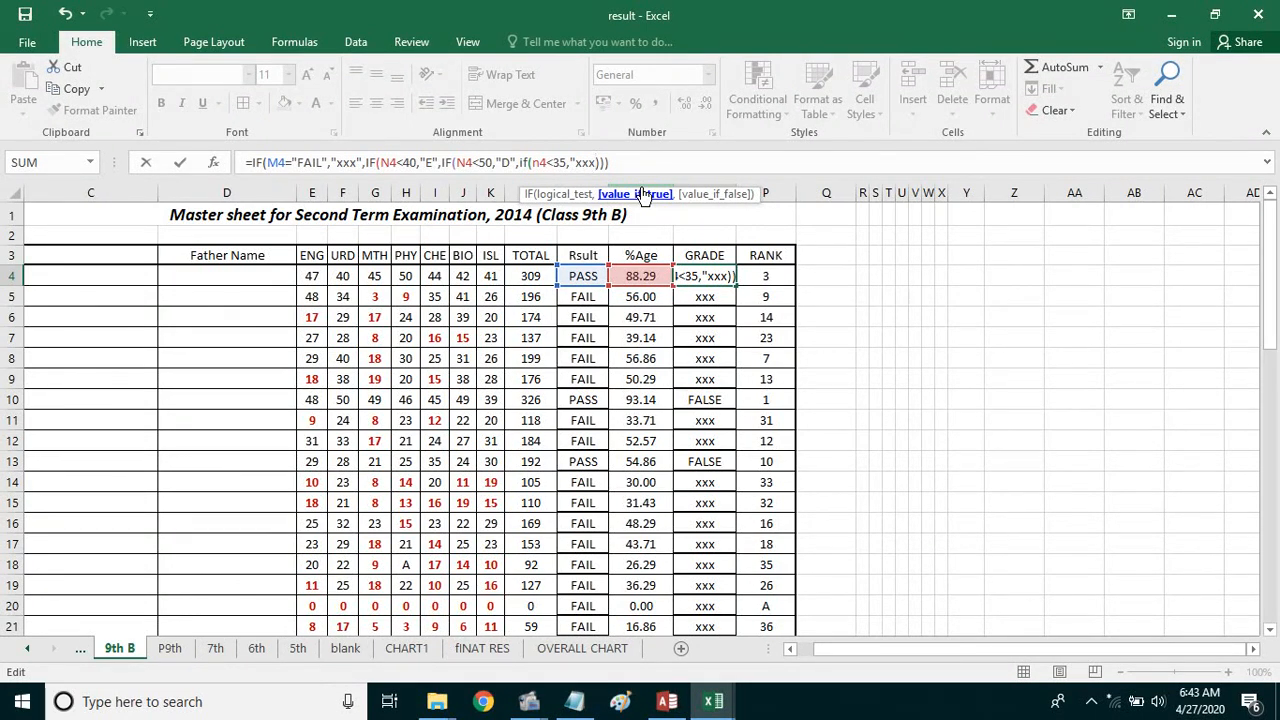
text(")))))
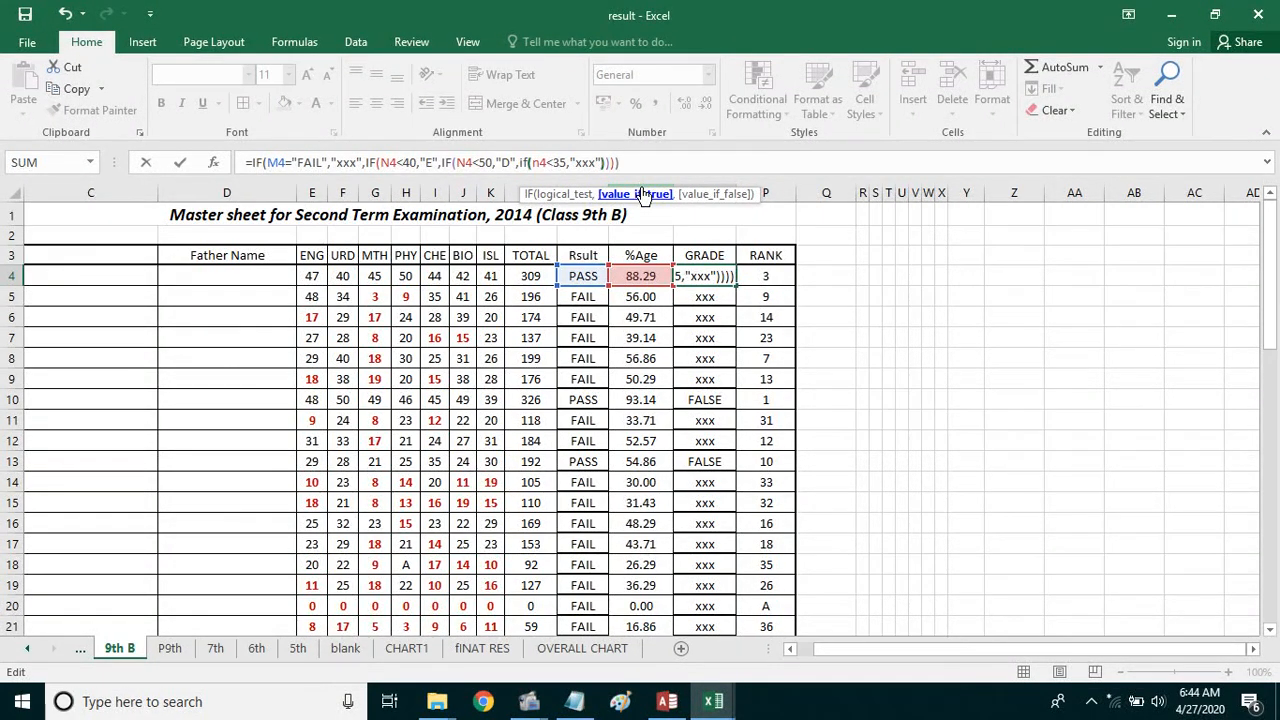
key(Return)
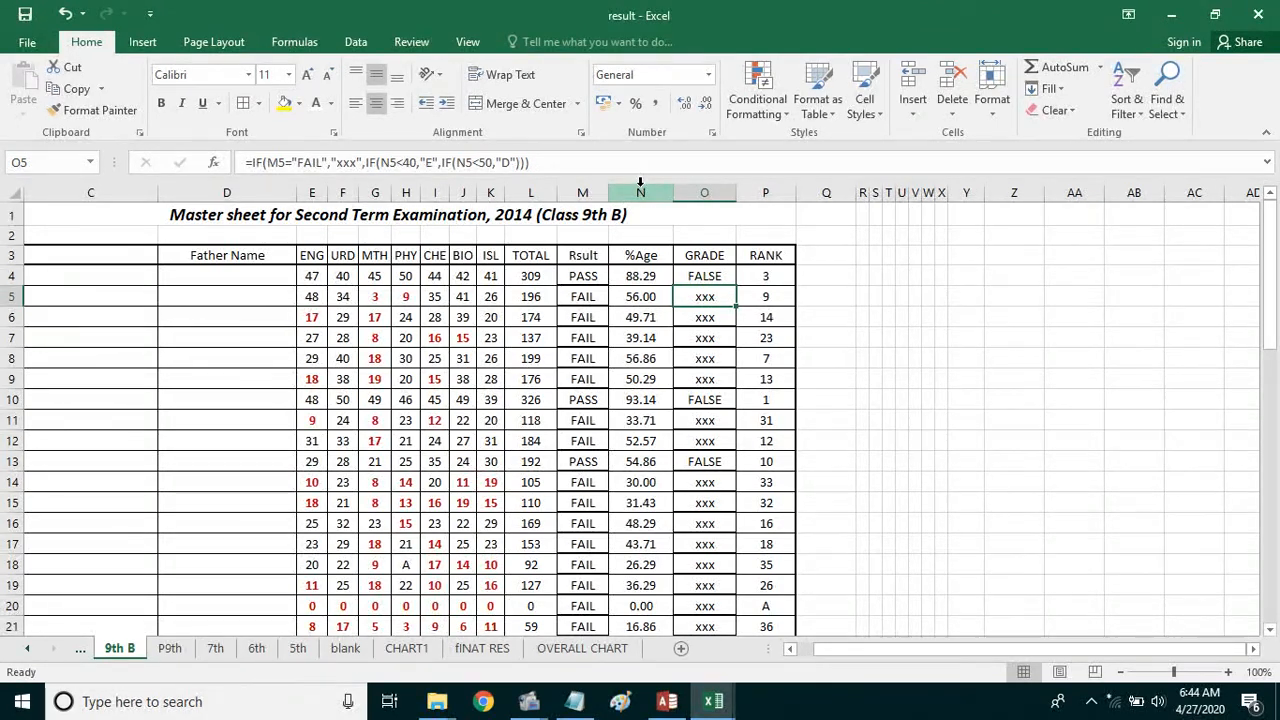
Fill the extended grade formula from O4 down the GRADE column through O44.
click(702, 278)
drag(733, 290, 737, 614)
scroll(653, 487, up, 4)
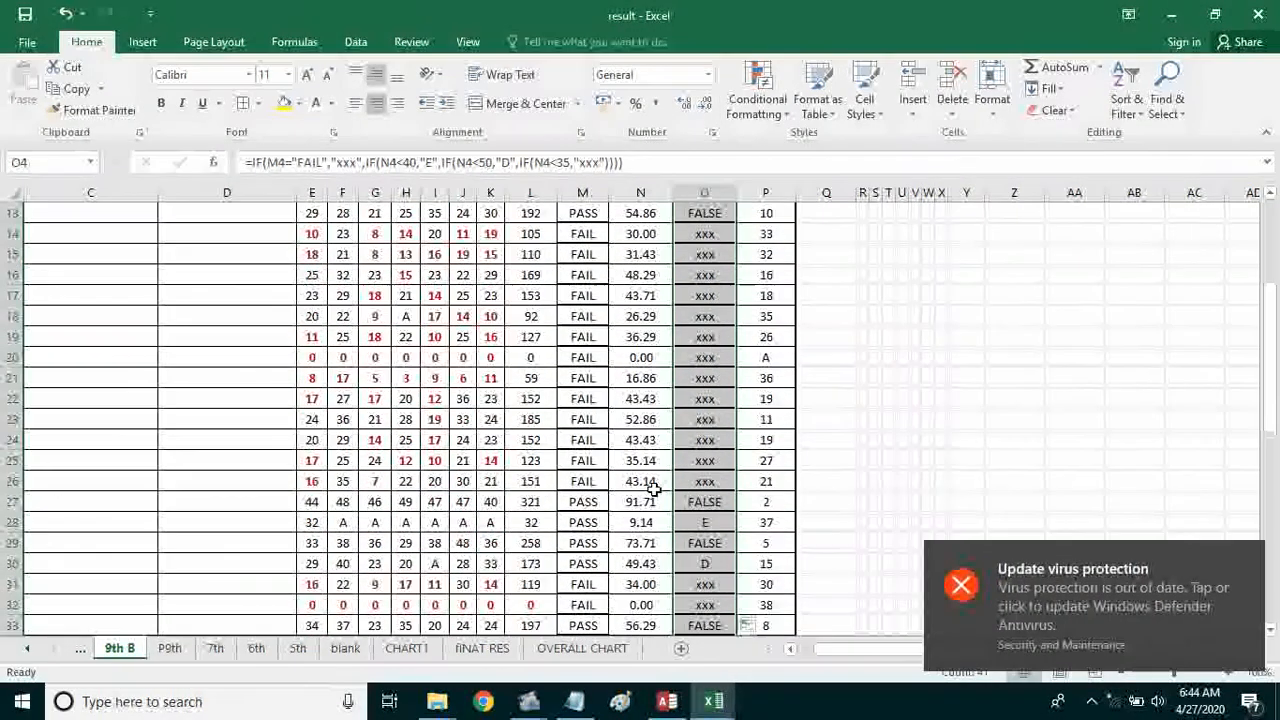
scroll(666, 492, up, 4)
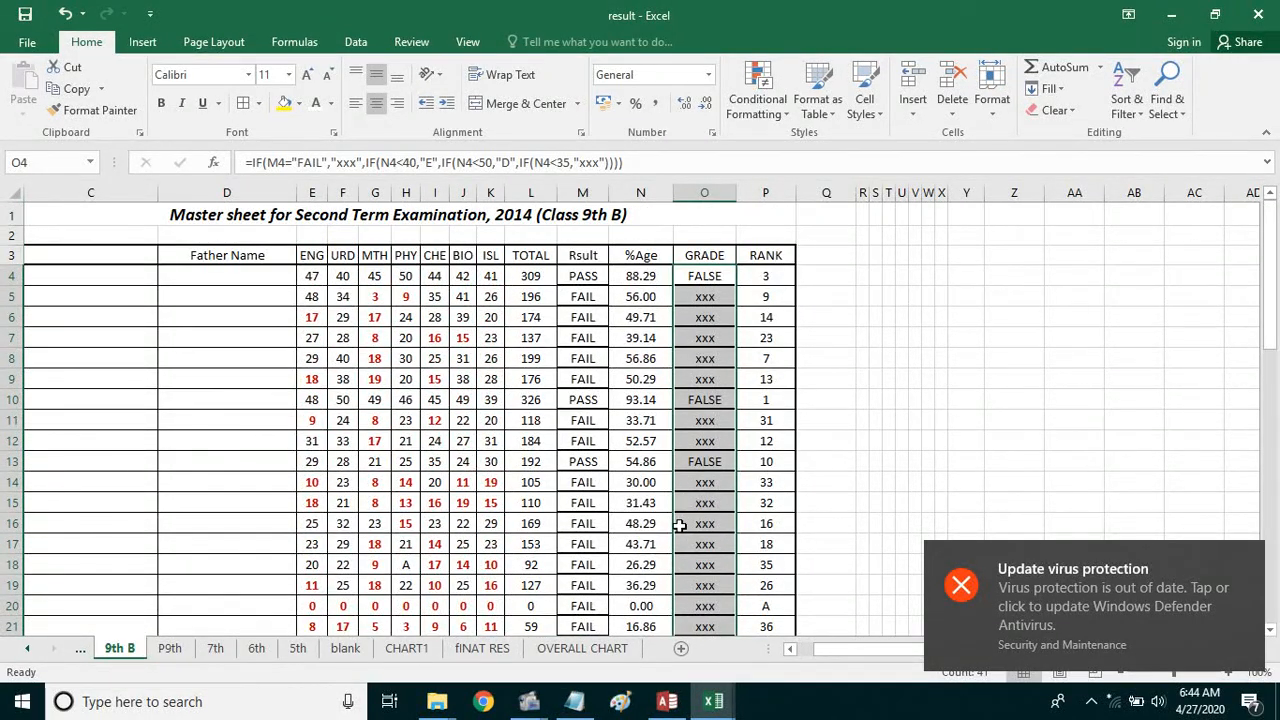
Compare the percentage in N21 with the grade in O21 and examine the <35 test and "xxx" value in its formula.
scroll(676, 524, down, 2)
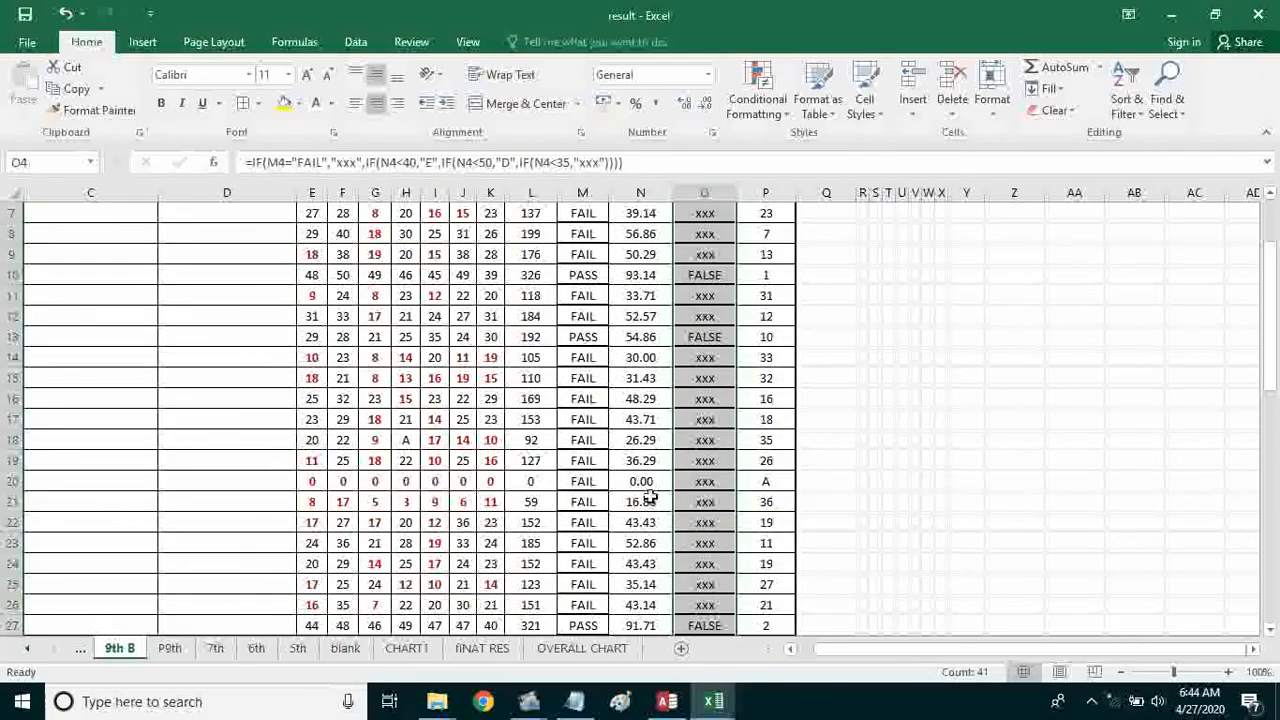
click(652, 500)
click(704, 497)
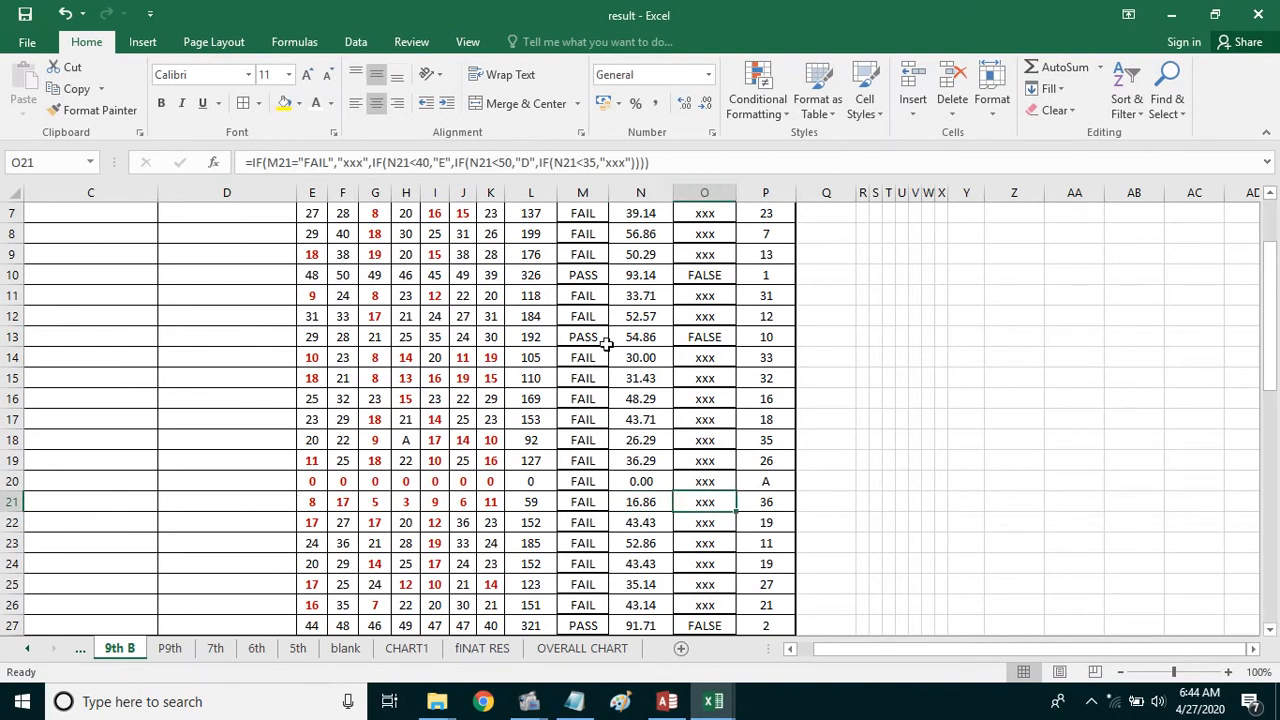
click(595, 162)
drag(596, 162, 578, 163)
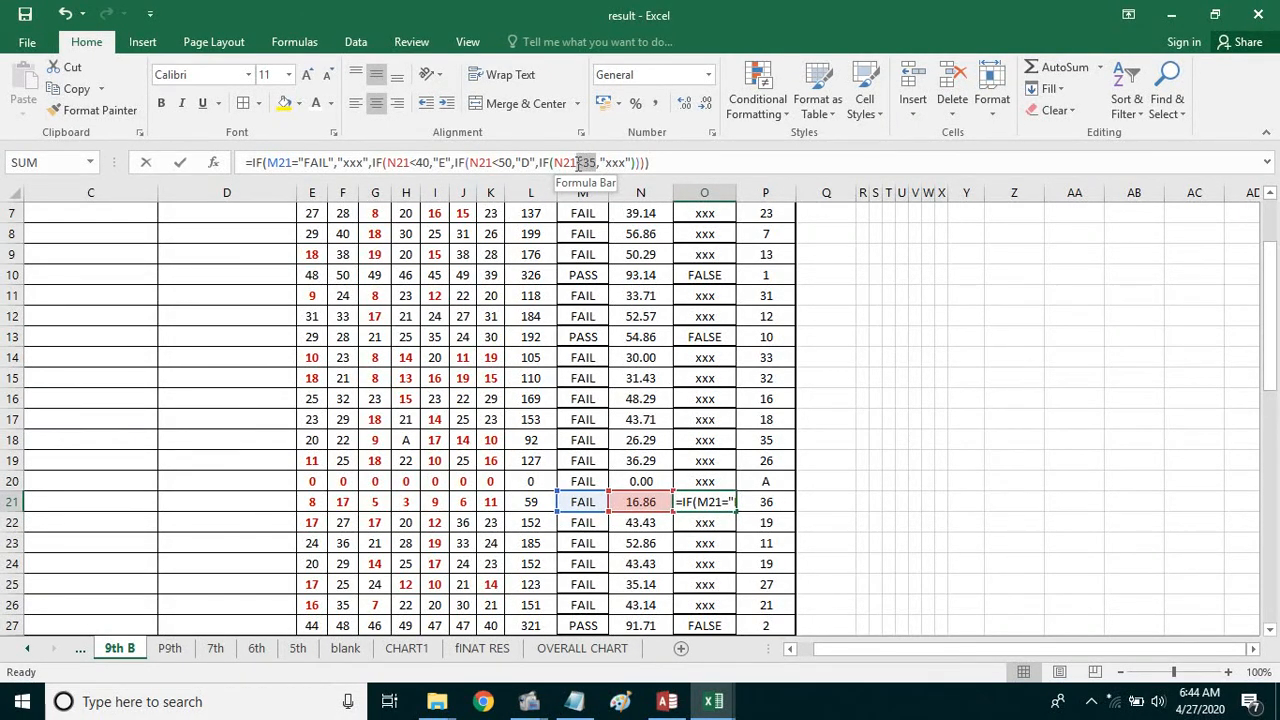
double_click(614, 162)
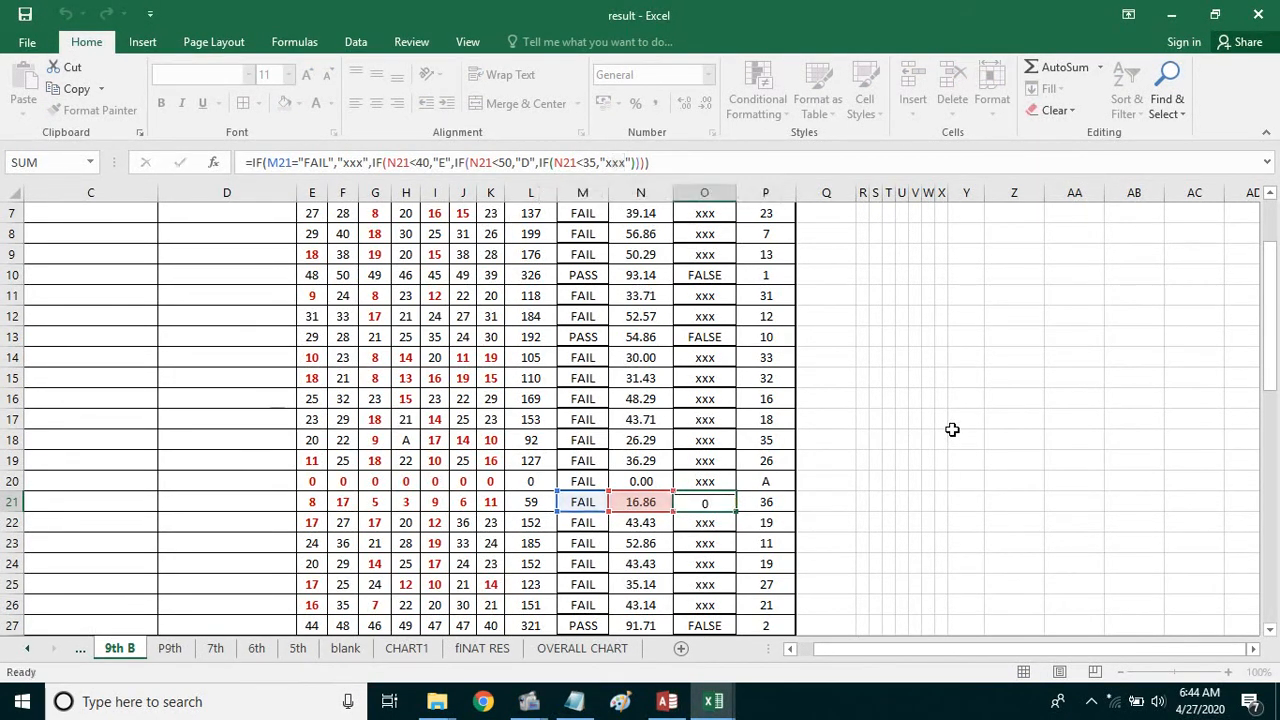
key(Return)
Examine row 28, comparing its percentage in N28, grade formula in O28 and result formula in M28.
key(Down)
key(Down)
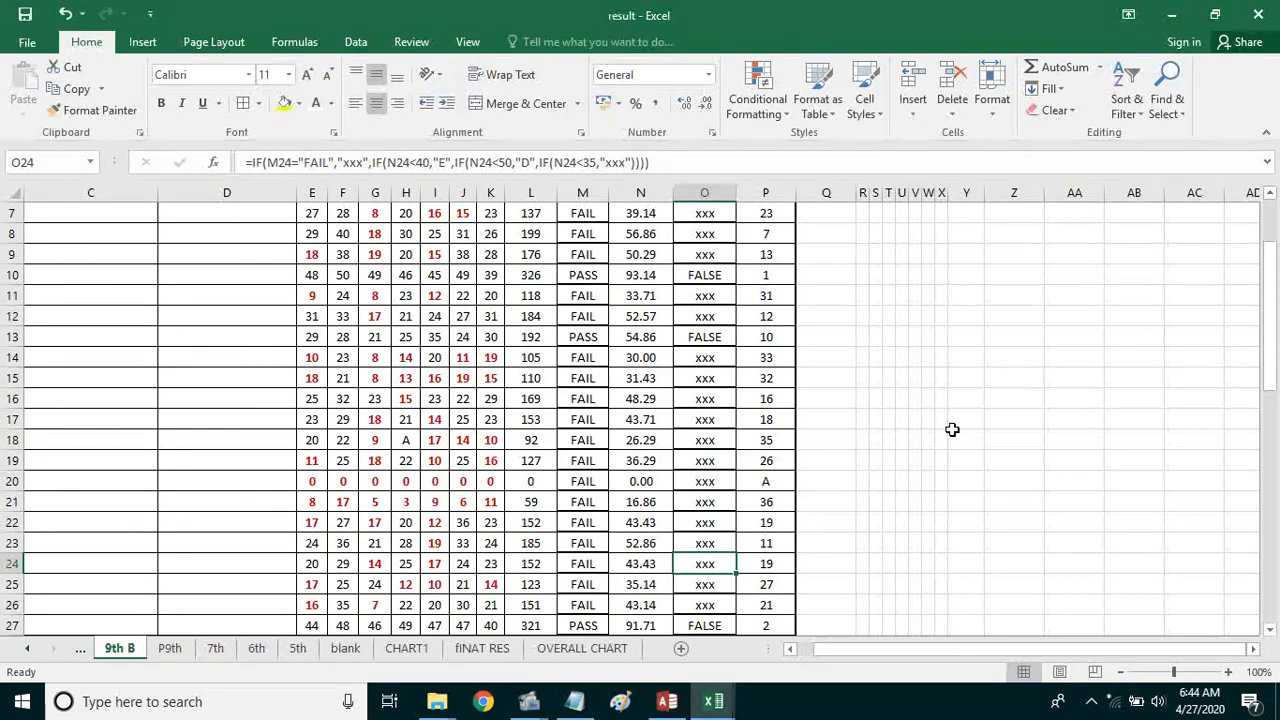
key(Left)
key(Down)
key(Down)
key(Down)
key(Down)
key(Down)
key(Down)
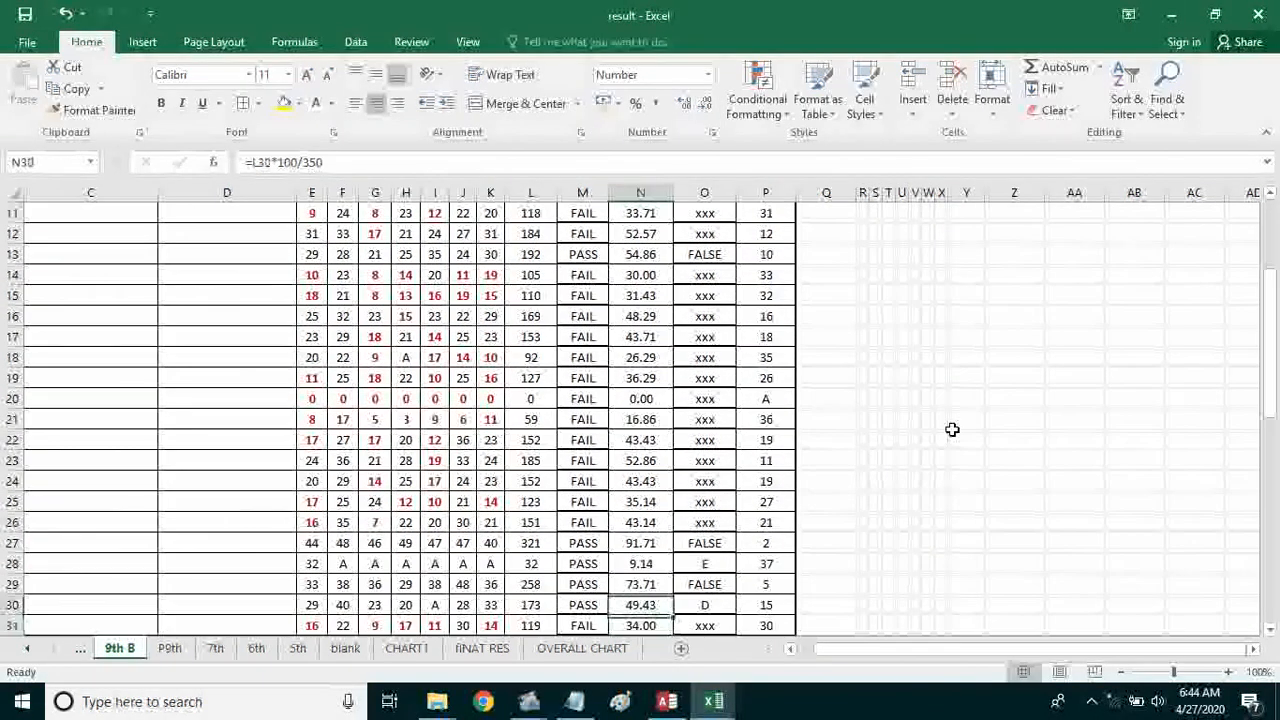
key(Up)
key(Up)
key(Right)
key(Left)
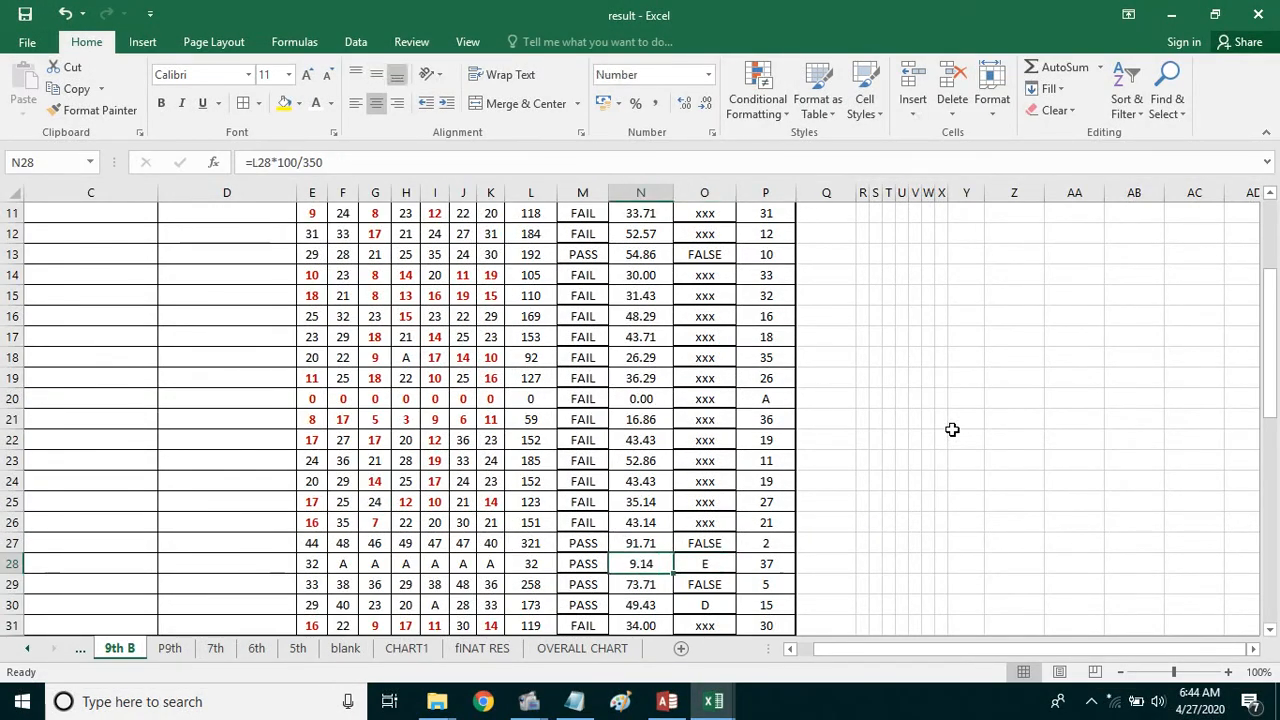
key(Right)
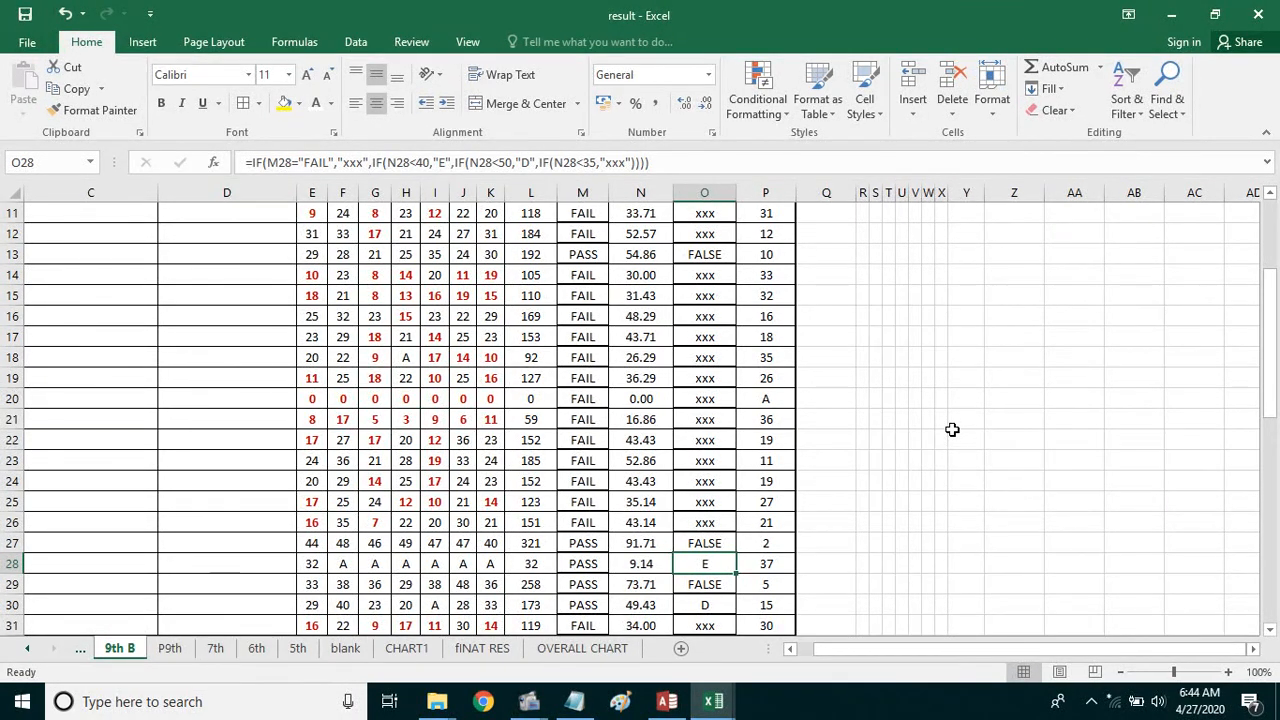
key(Left)
key(Left)
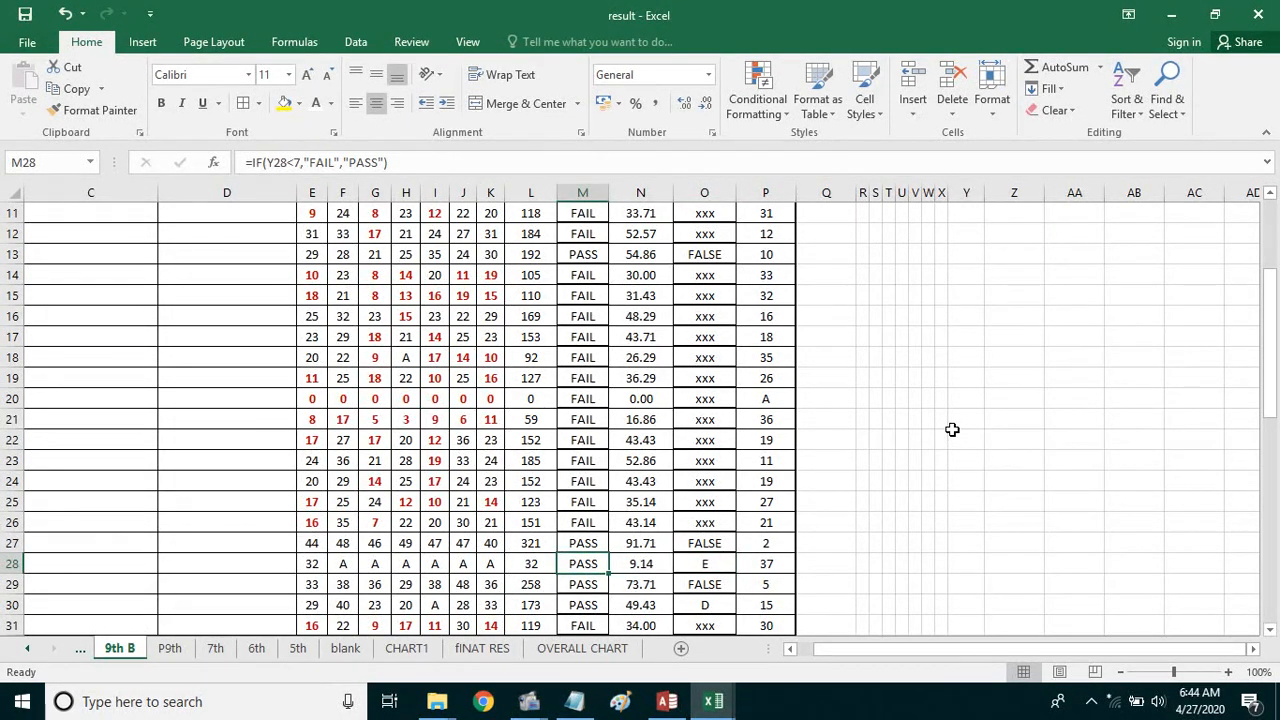
Replace the "A" entries in row 28 with 0 in F28 through K28, leaving the total formula in L28 intact.
key(Left)
key(Left)
key(Left)
key(Left)
key(Left)
key(Left)
key(Left)
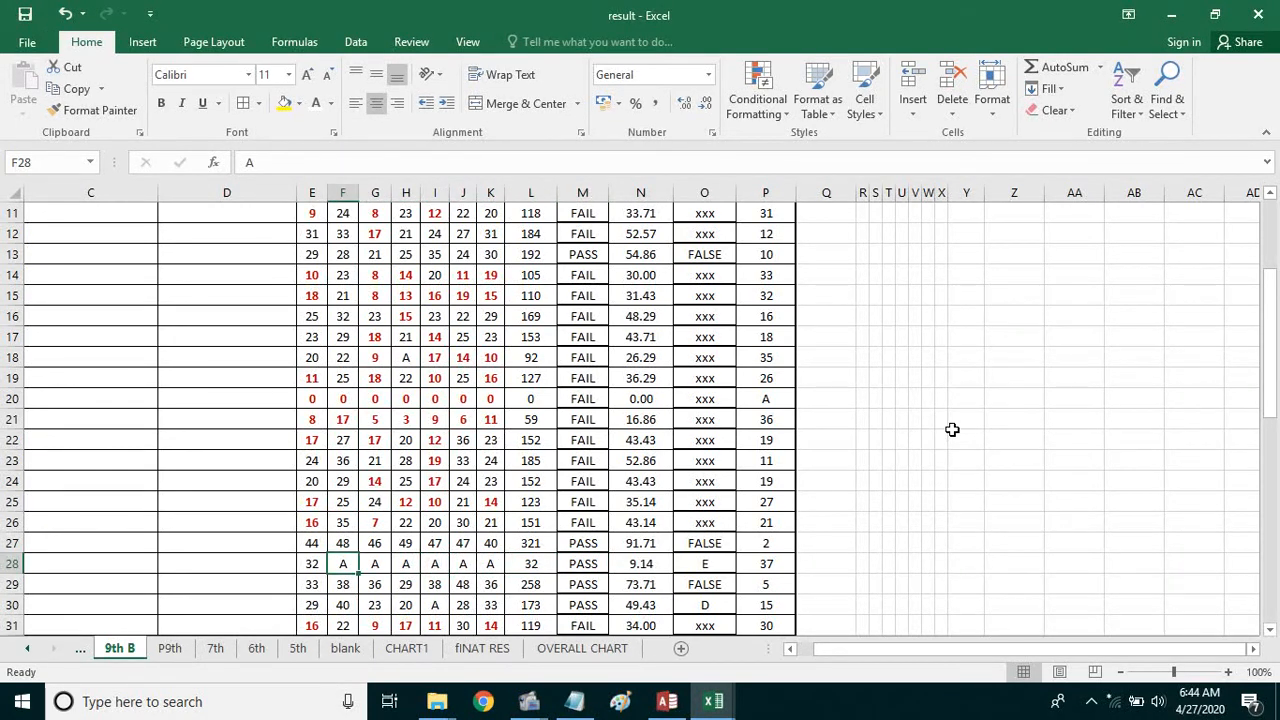
text(0)
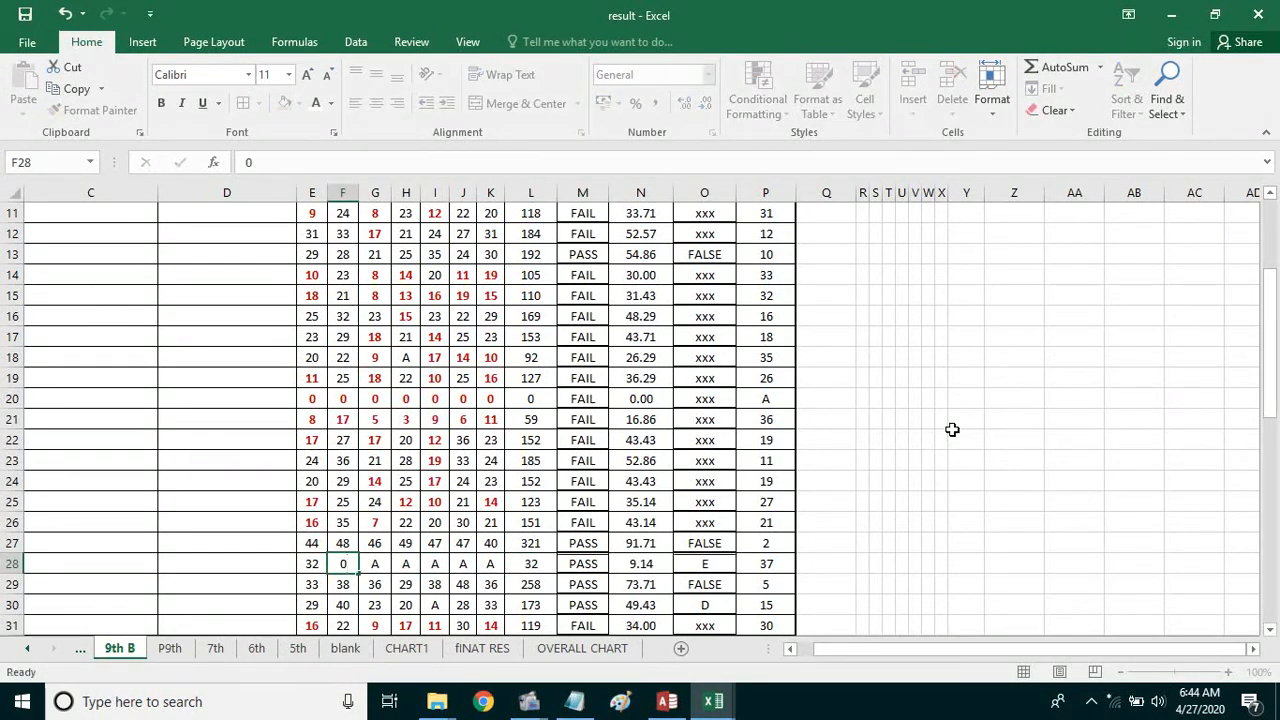
key(Right)
key(0)
key(Right)
key(0)
key(Right)
key(0)
key(Right)
key(0)
key(Right)
key(0)
key(Right)
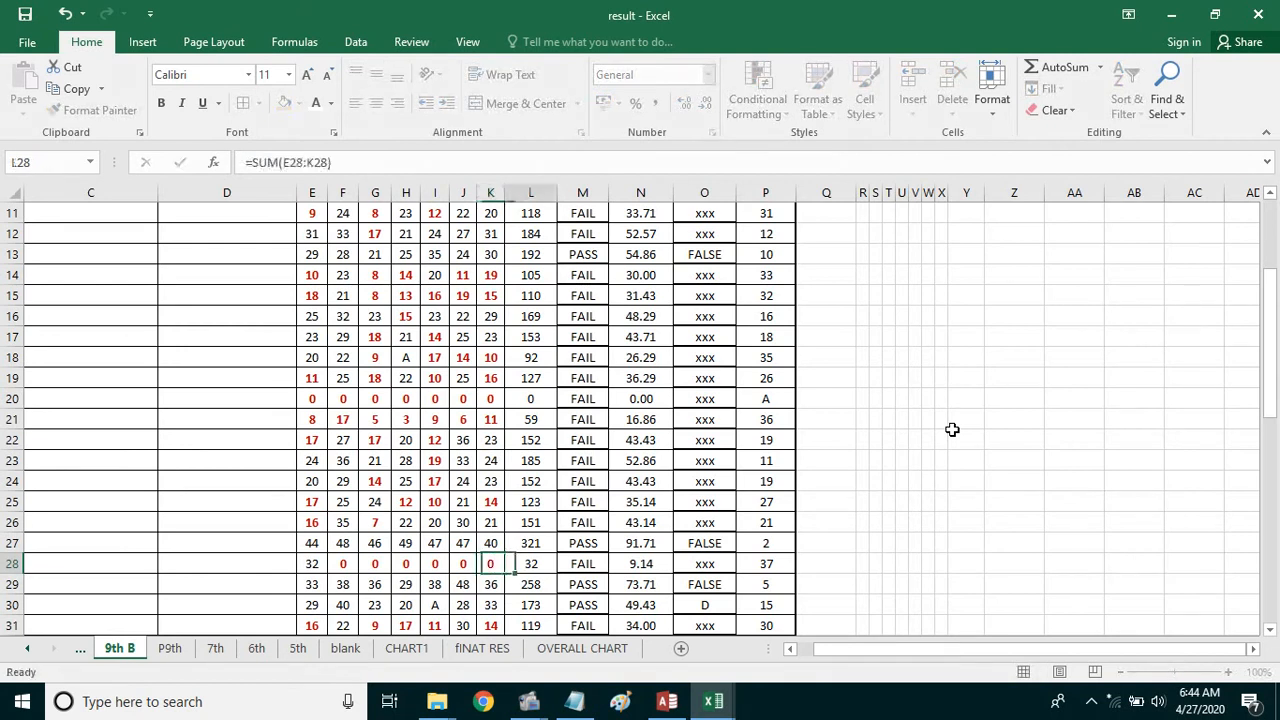
text(0)
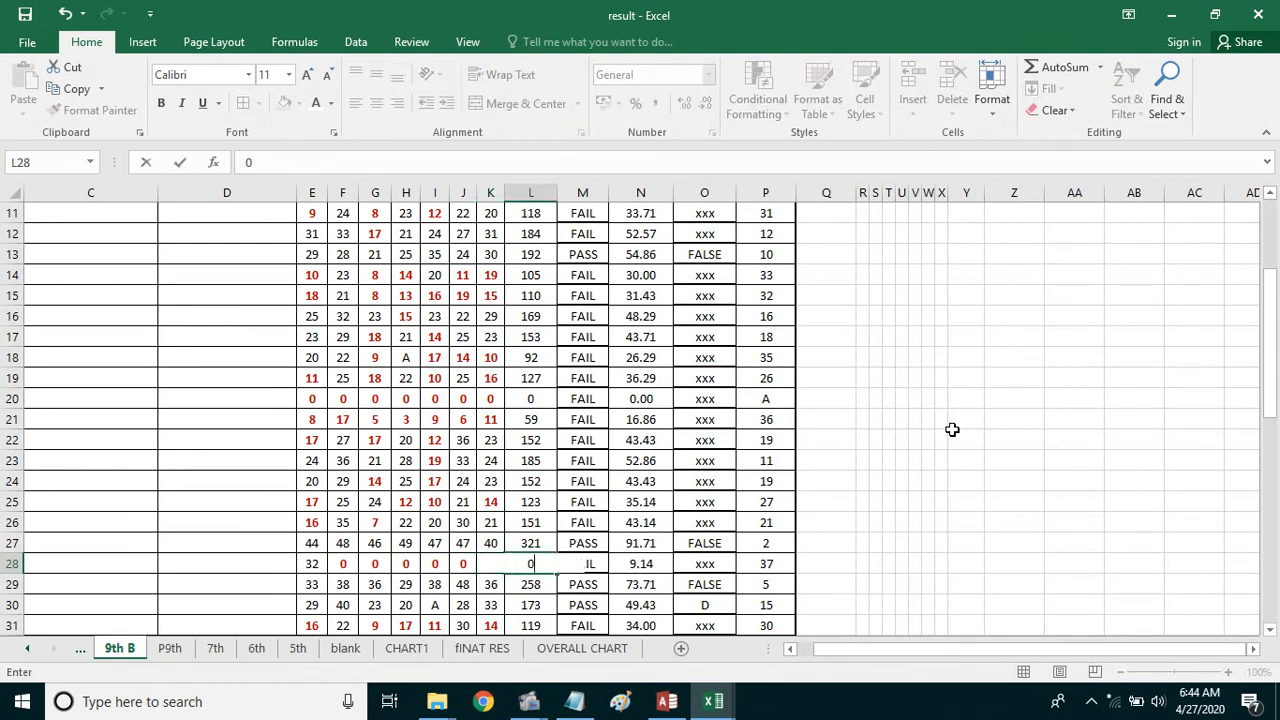
key(Escape)
Examine the complete nested IF grade formula in O28 against the result and percentage in row 28.
click(708, 562)
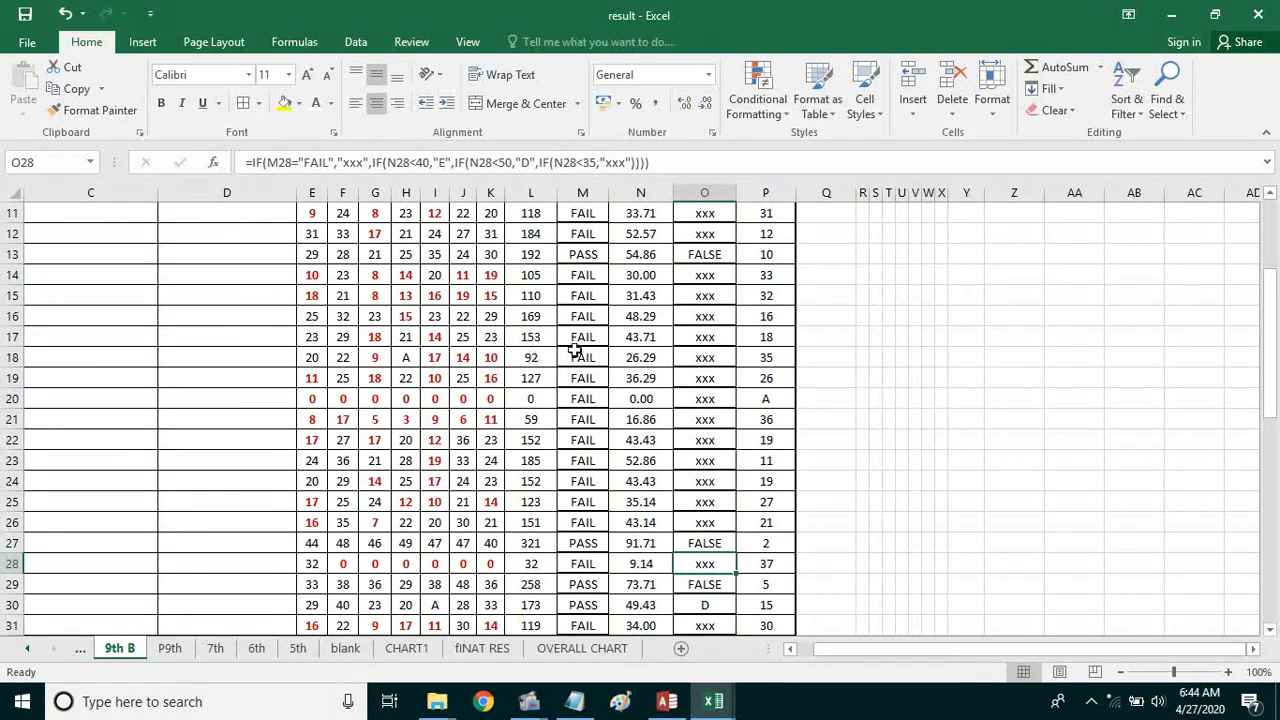
drag(675, 162, 242, 166)
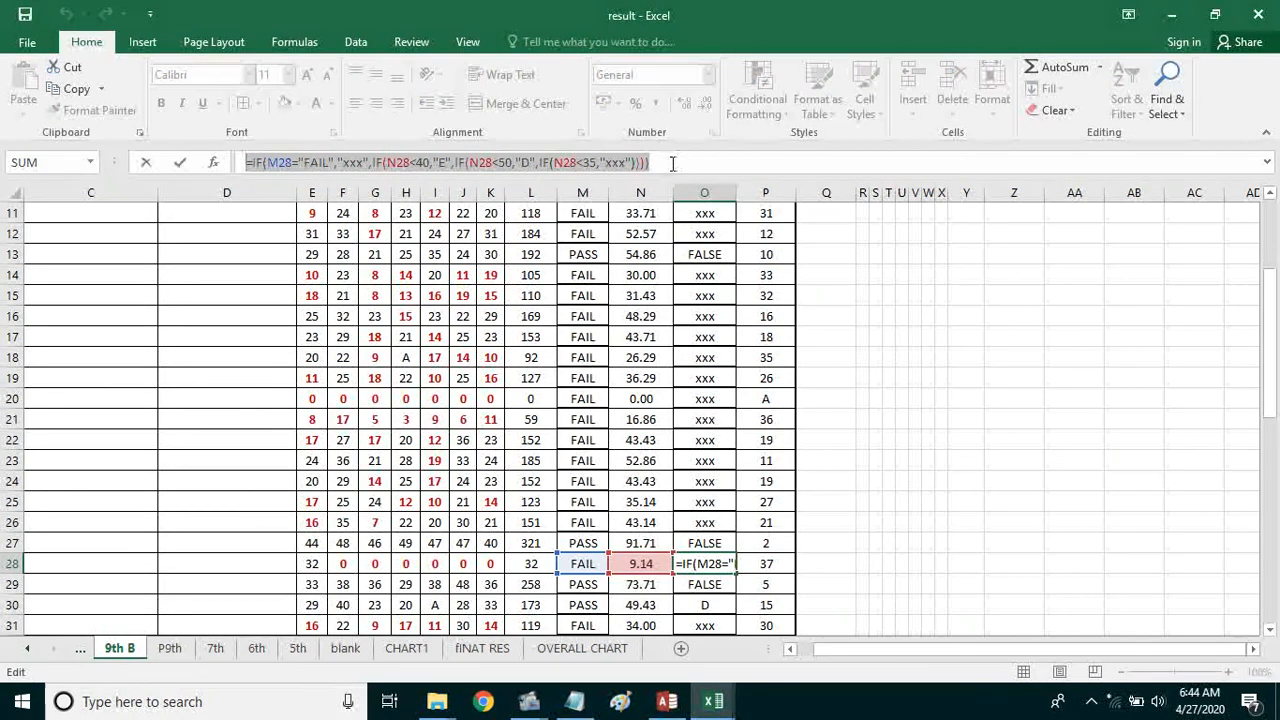
drag(650, 162, 242, 170)
click(682, 160)
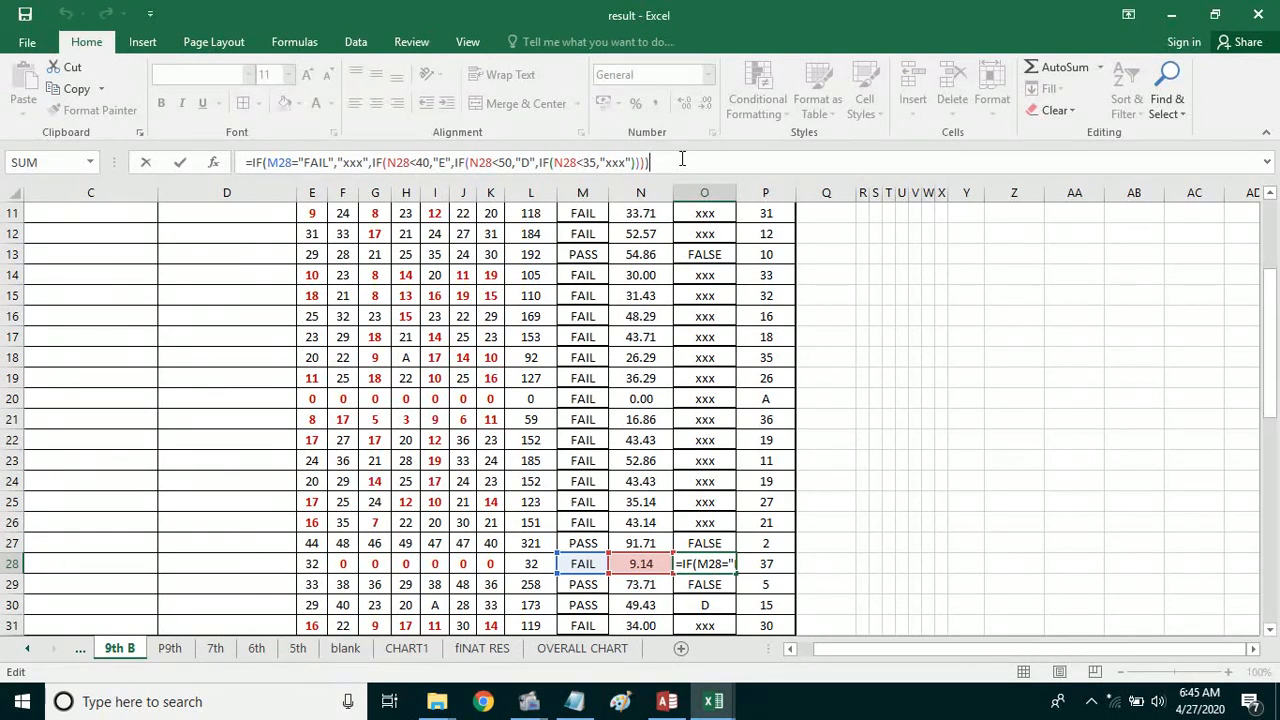
Check the grade formulas in O13 and O17 against the results and percentages in their rows.
click(710, 258)
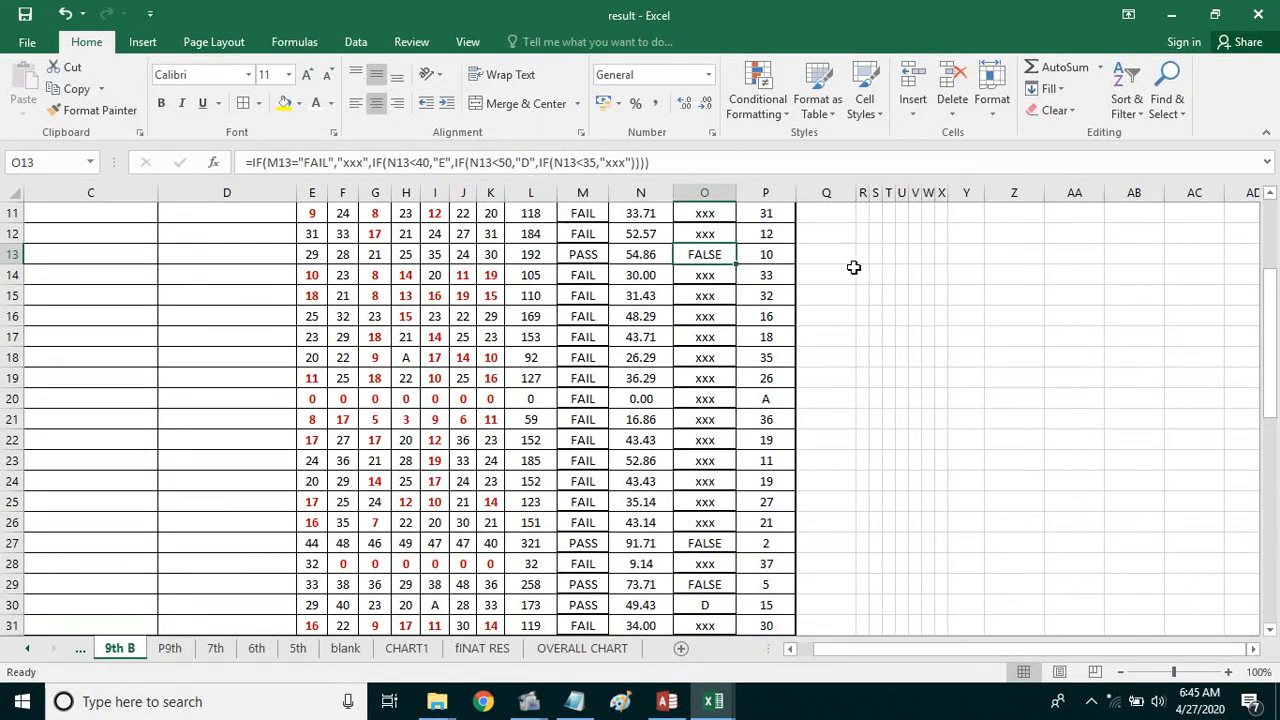
click(887, 273)
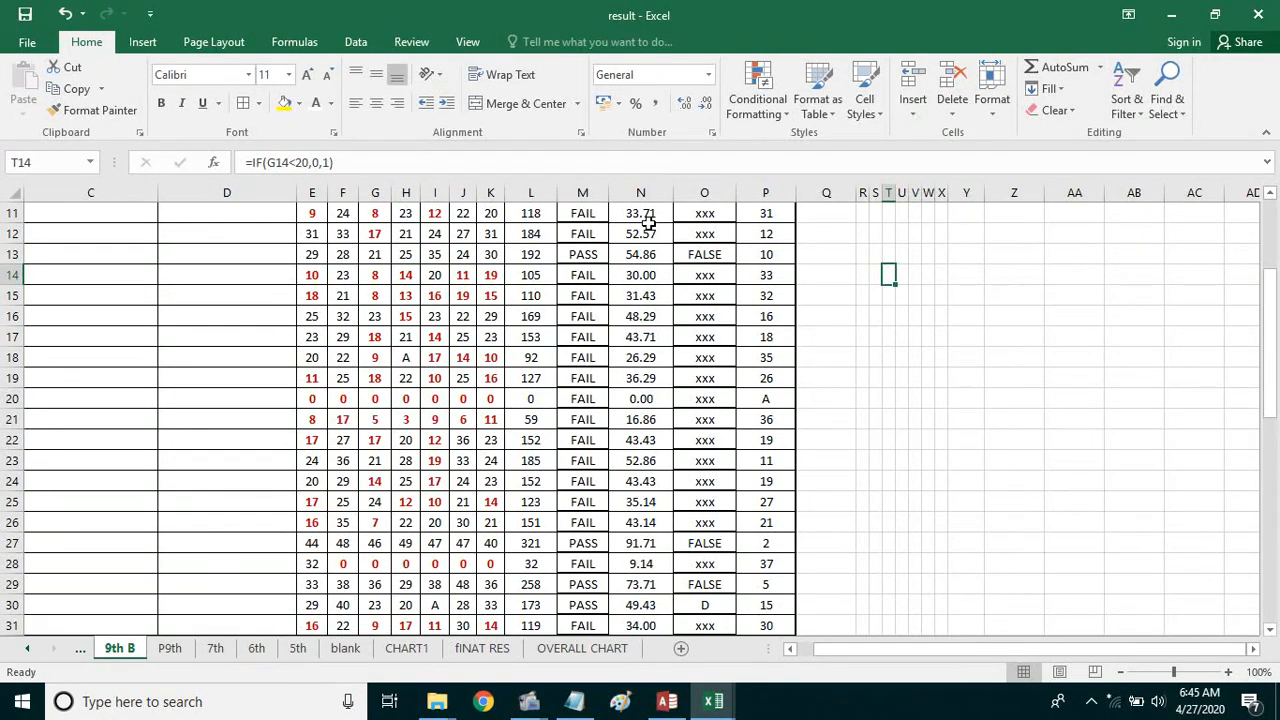
click(713, 256)
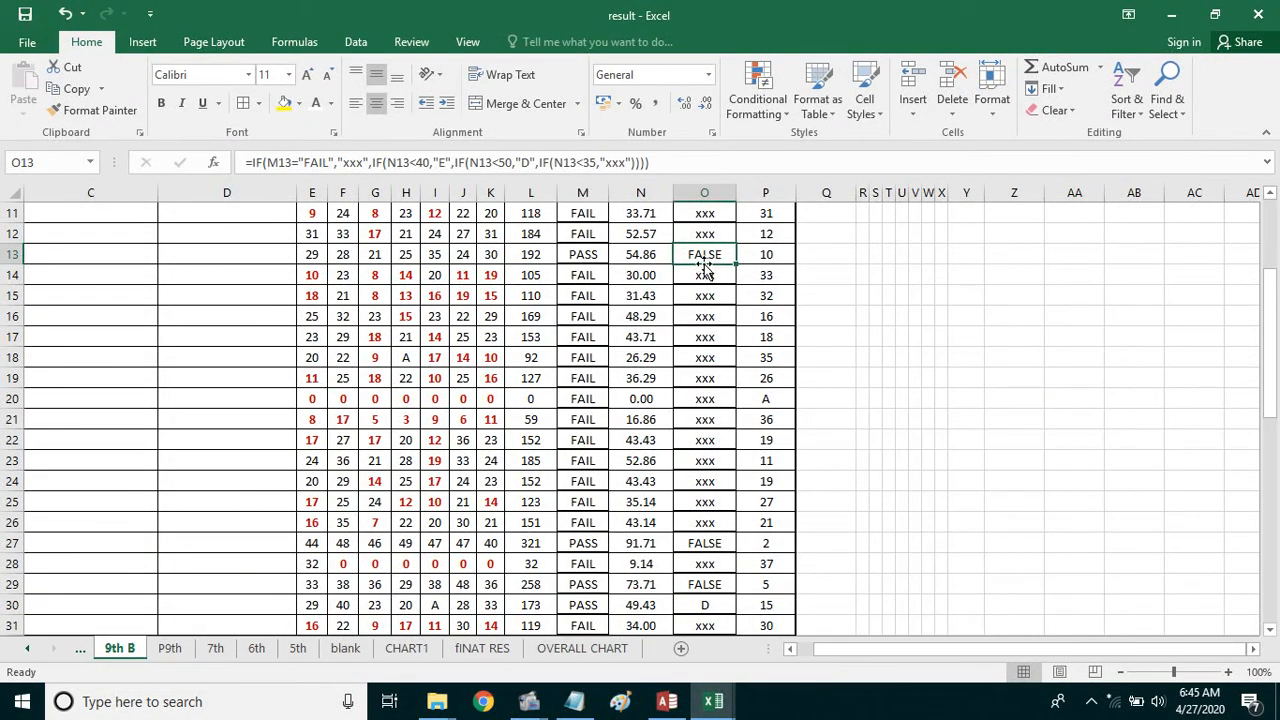
click(874, 318)
click(722, 336)
Select the BIO mark in J7 of the master sheet.
scroll(724, 330, up, 3)
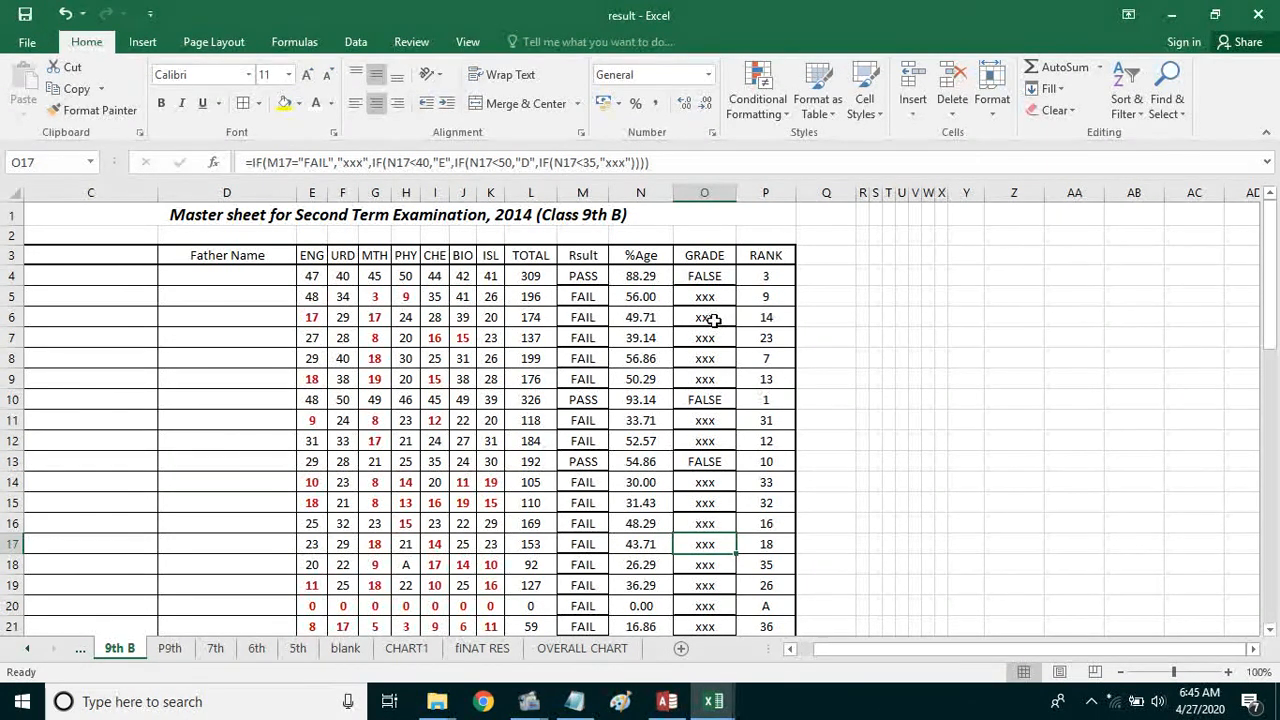
click(490, 338)
click(466, 339)
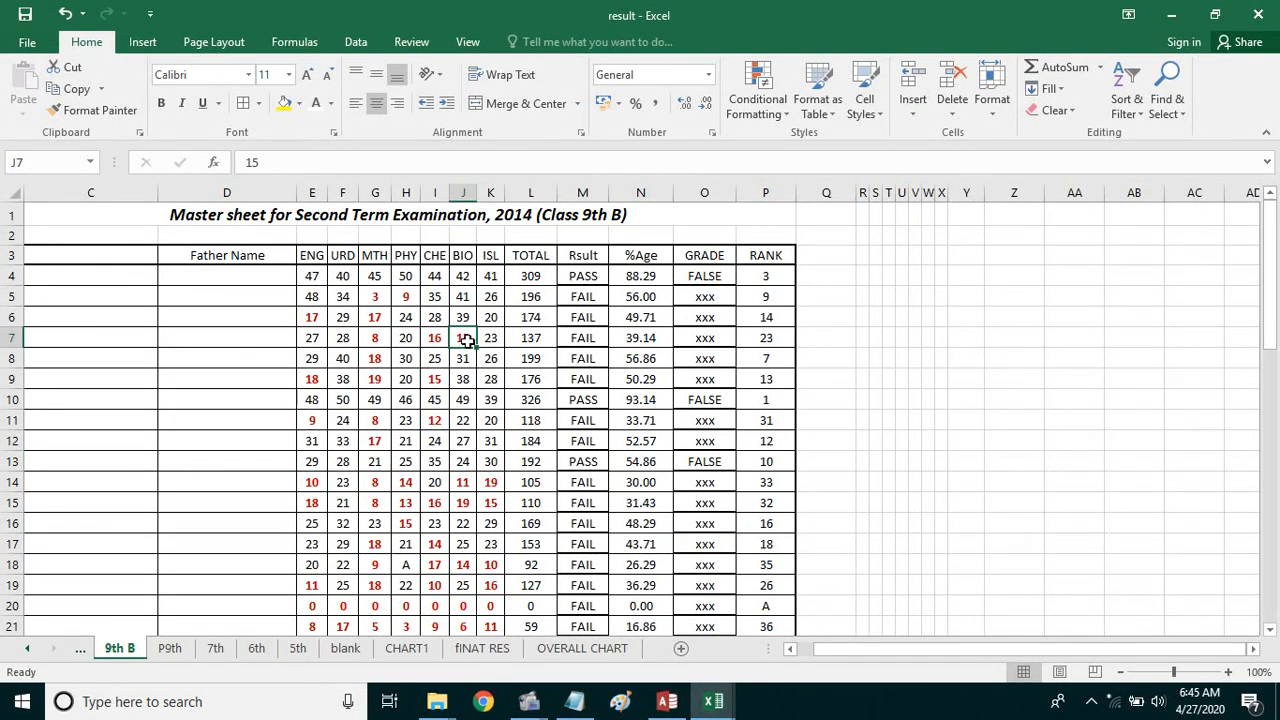